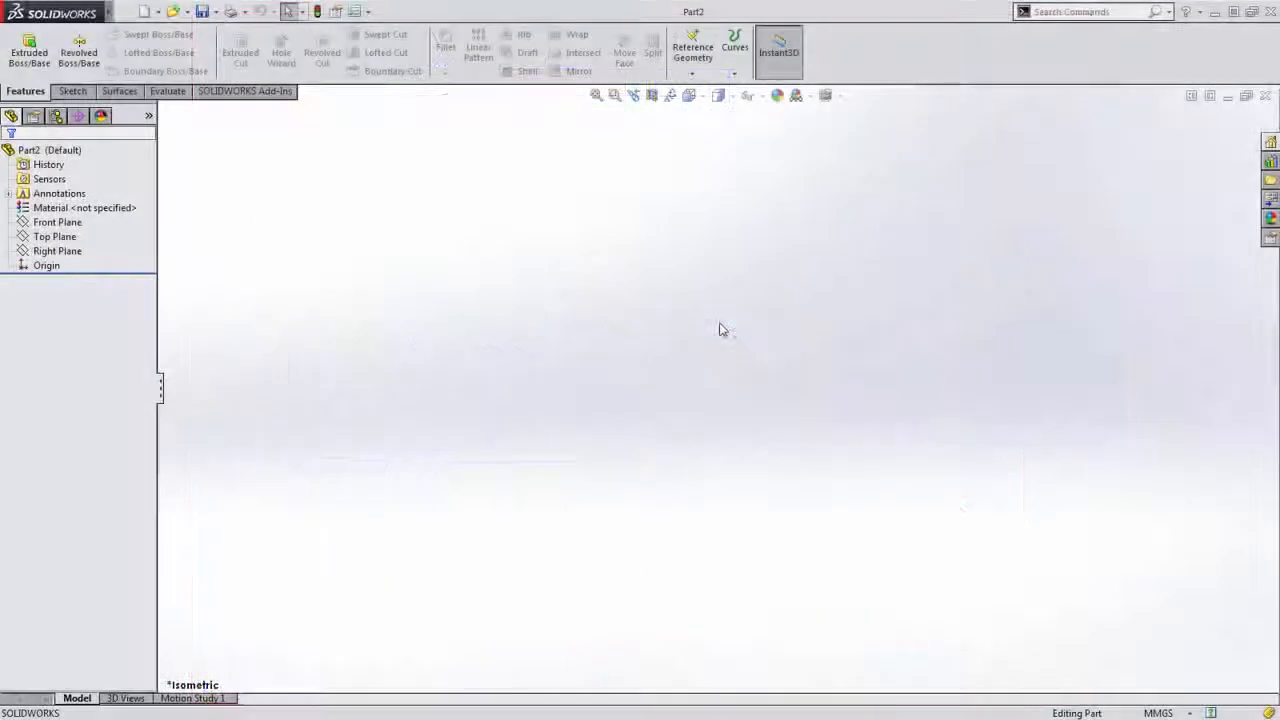
Assign Plain Carbon Steel from the Steel category as the part's material, checking its appearance and crosshatch settings.
{"action": "left_click", "coordinate": [117, 210]}
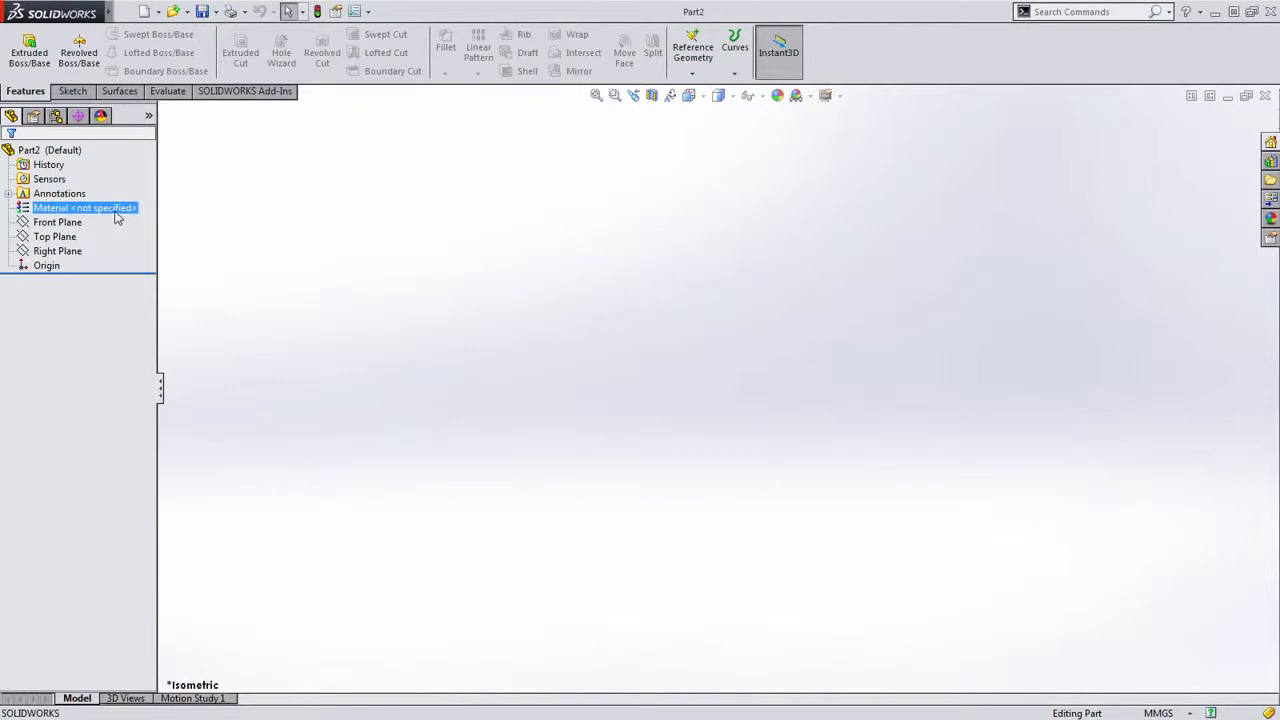
{"action": "right_click", "coordinate": [117, 218]}
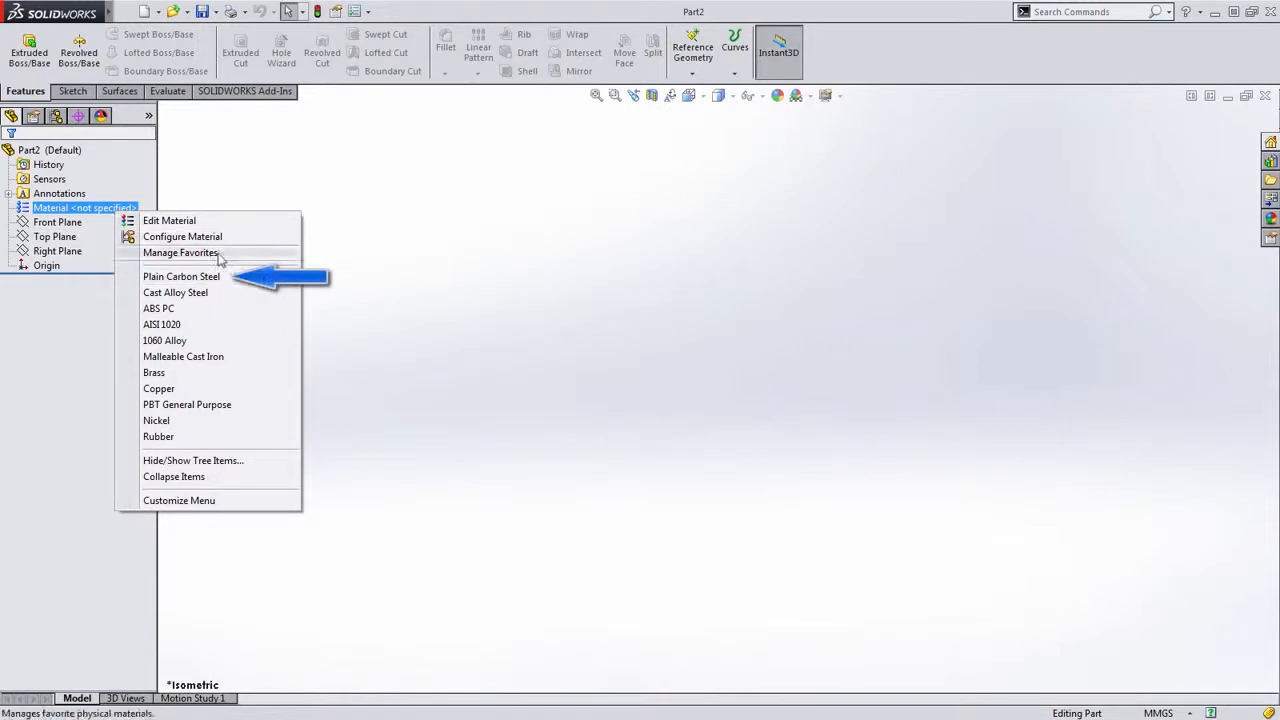
{"action": "left_click", "coordinate": [181, 221]}
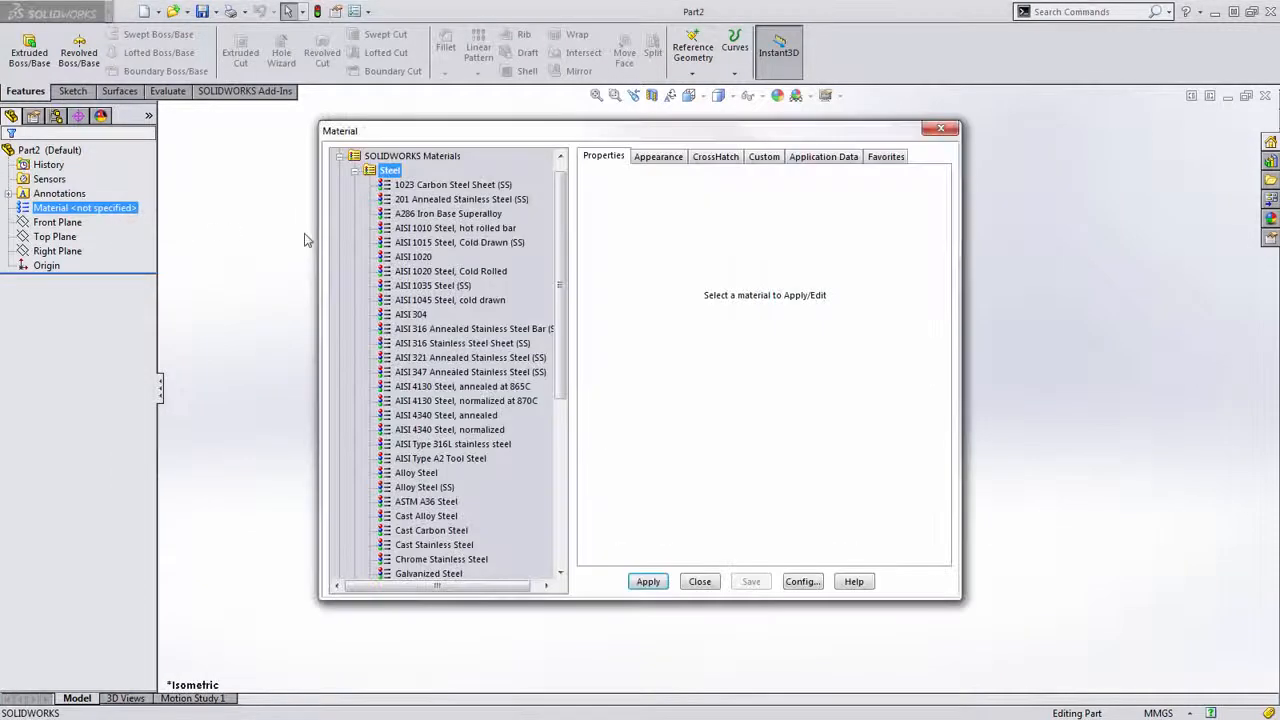
{"action": "left_click_drag", "start_coordinate": [561, 228], "coordinate": [571, 314]}
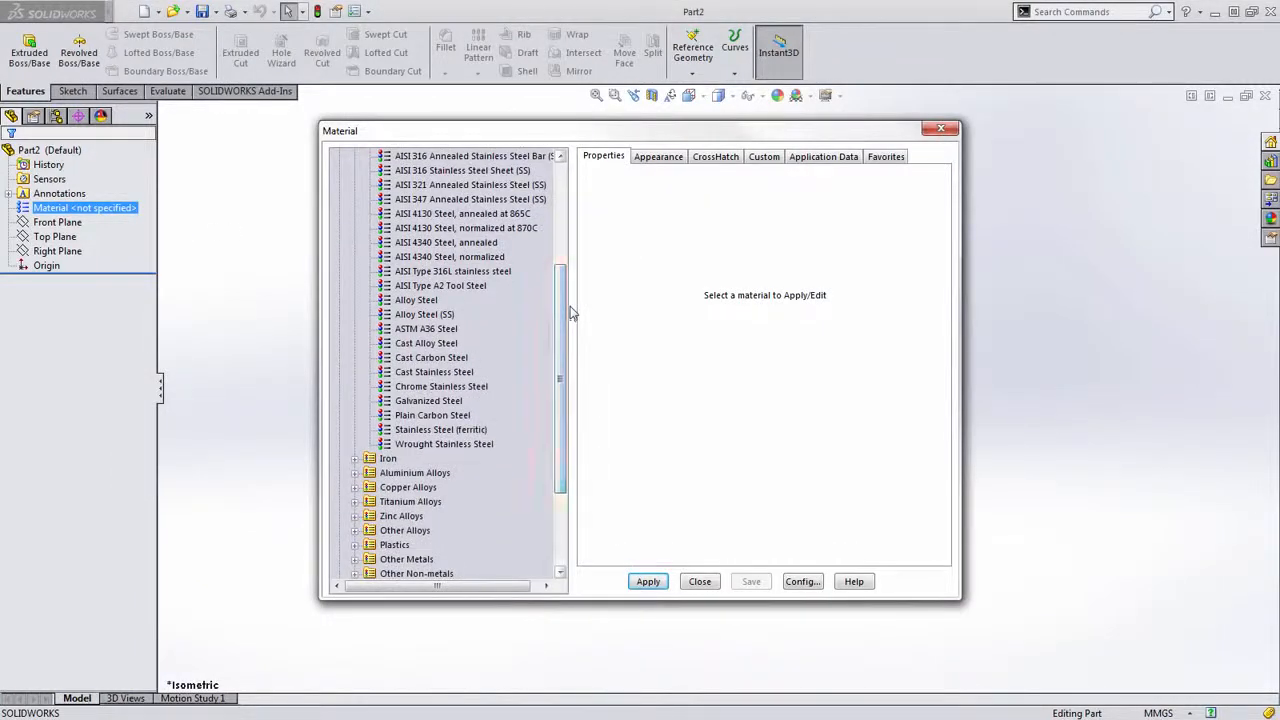
{"action": "left_click", "coordinate": [440, 415]}
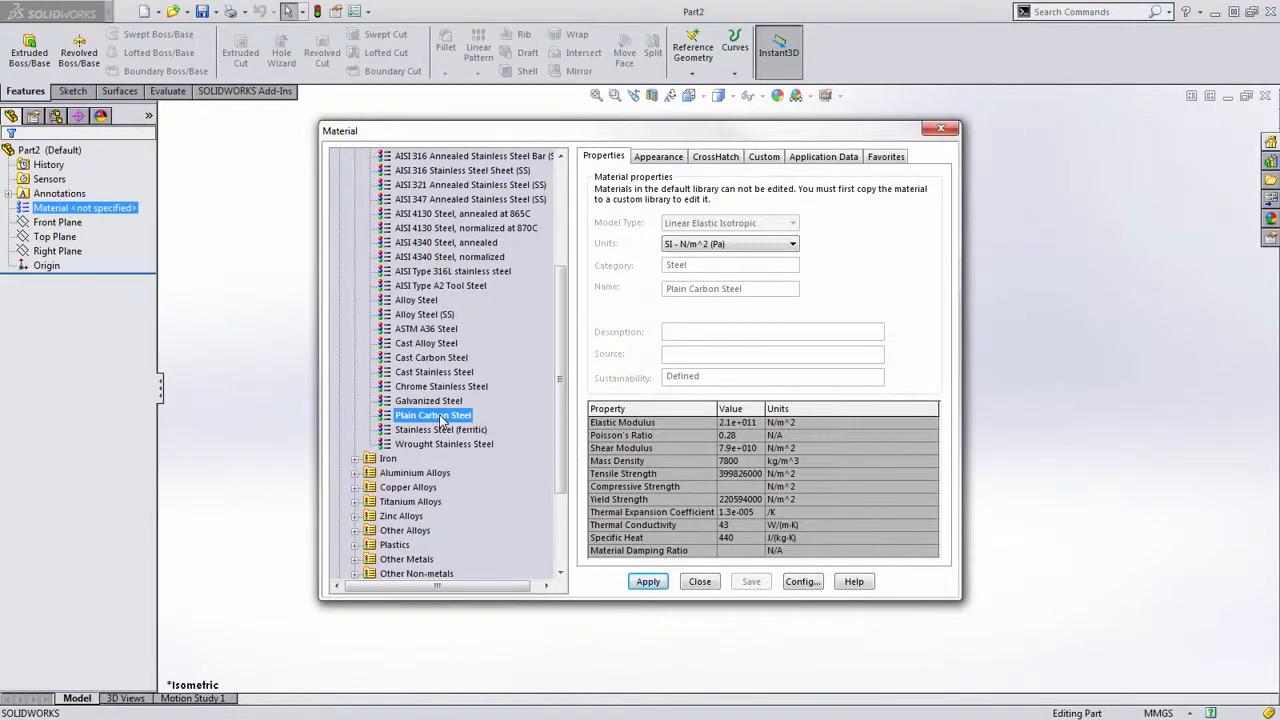
{"action": "left_click", "coordinate": [659, 157]}
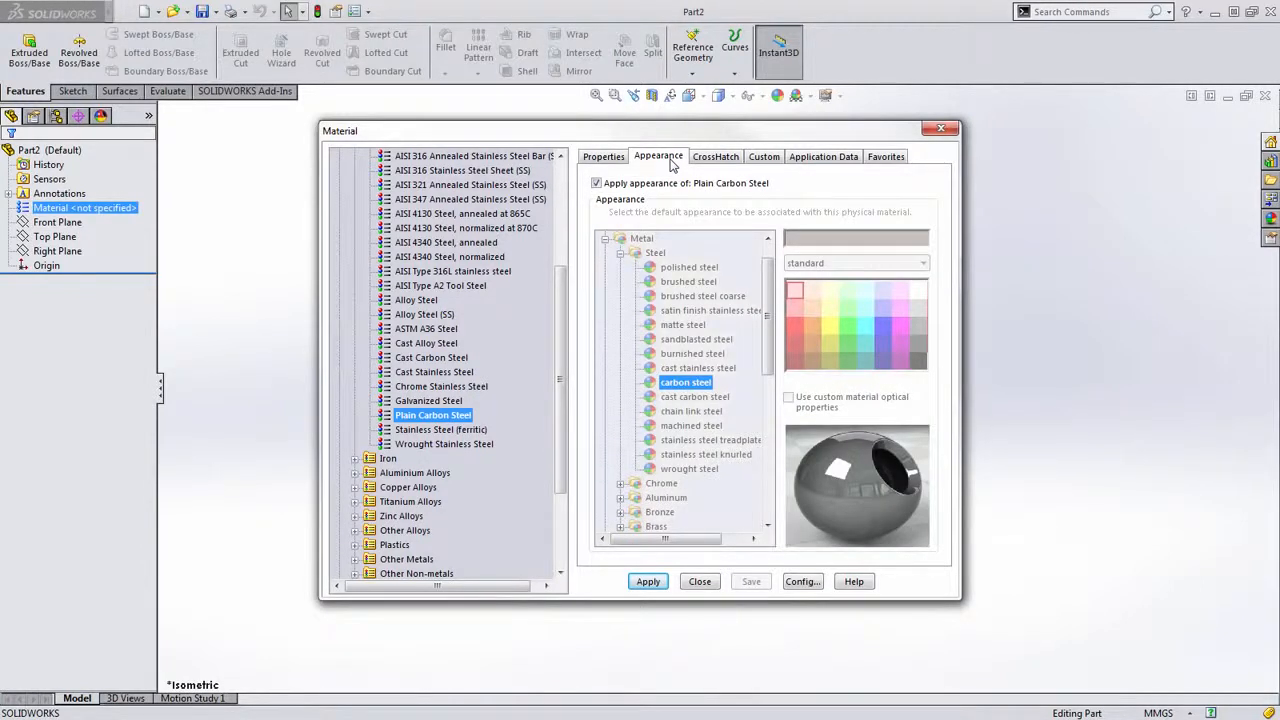
{"action": "left_click", "coordinate": [724, 160]}
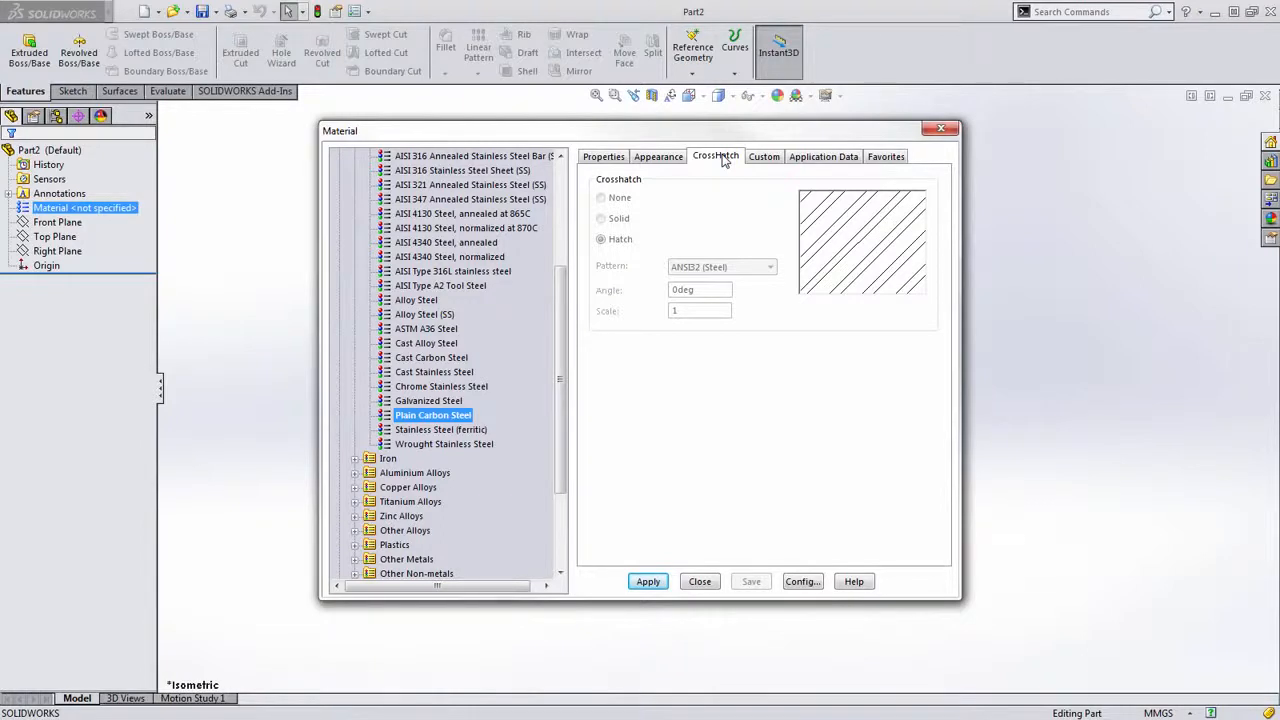
{"action": "left_click", "coordinate": [605, 157]}
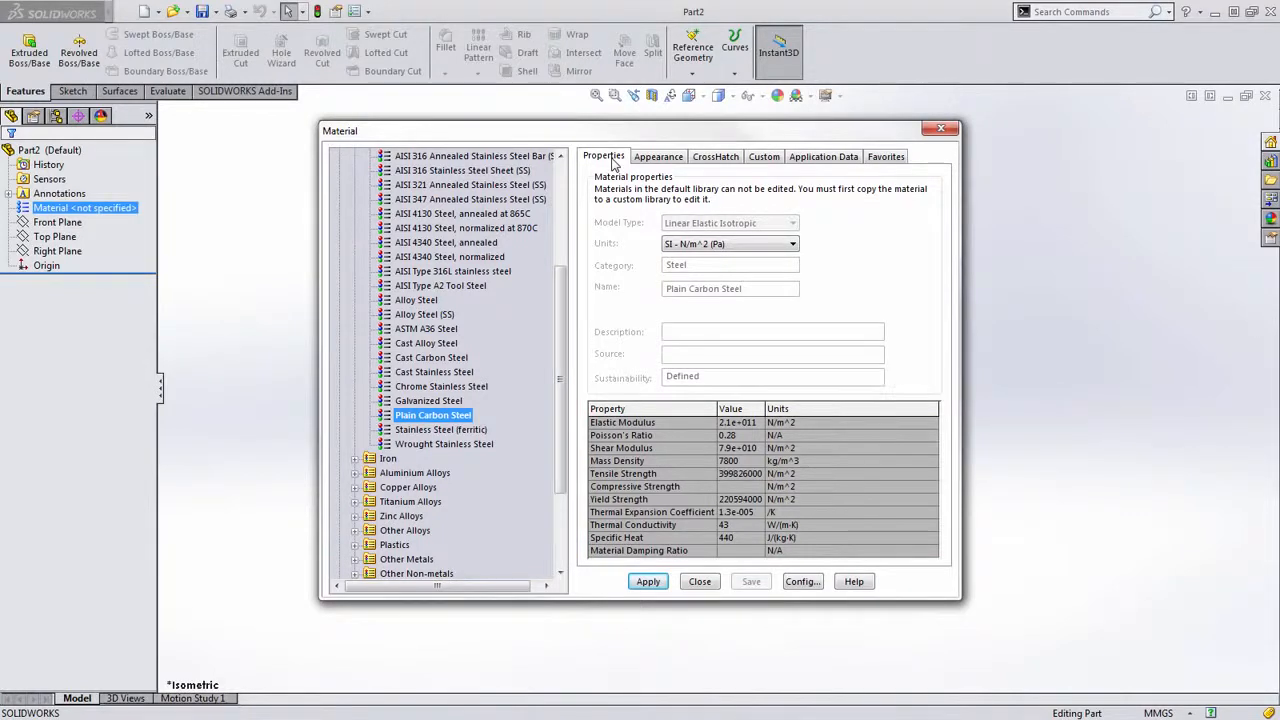
{"action": "left_click", "coordinate": [648, 581]}
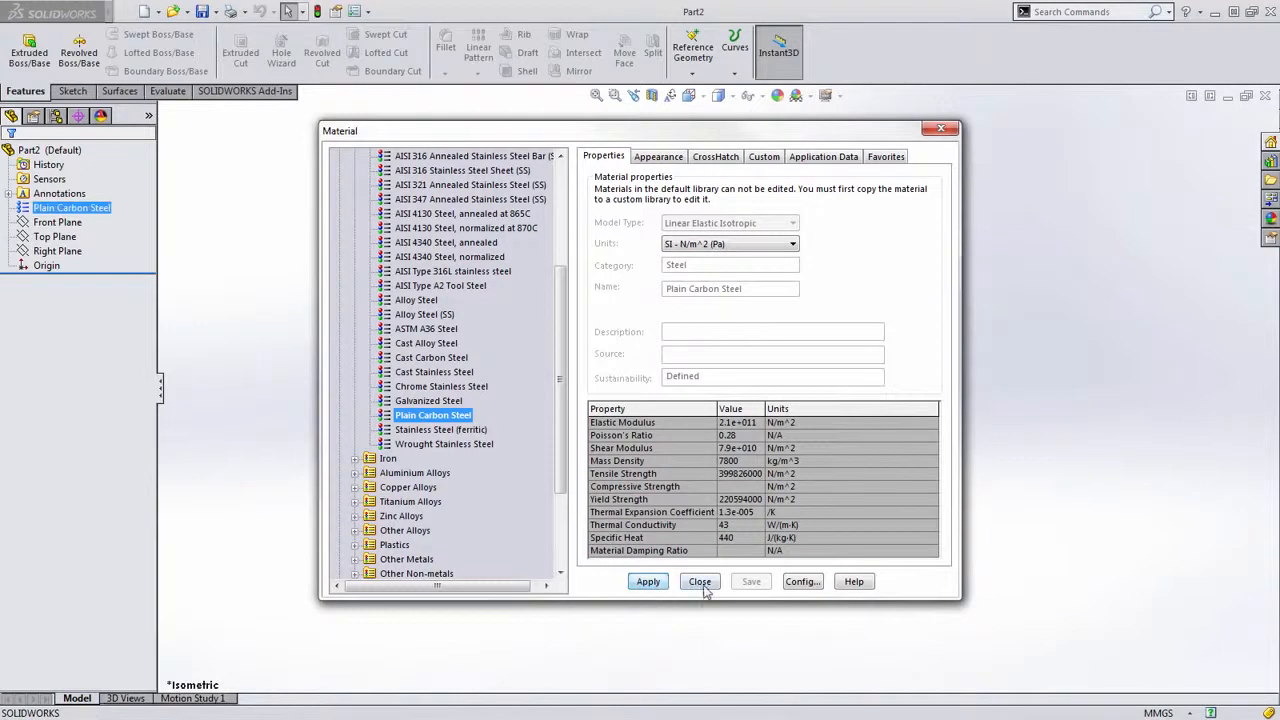
{"action": "left_click", "coordinate": [699, 581]}
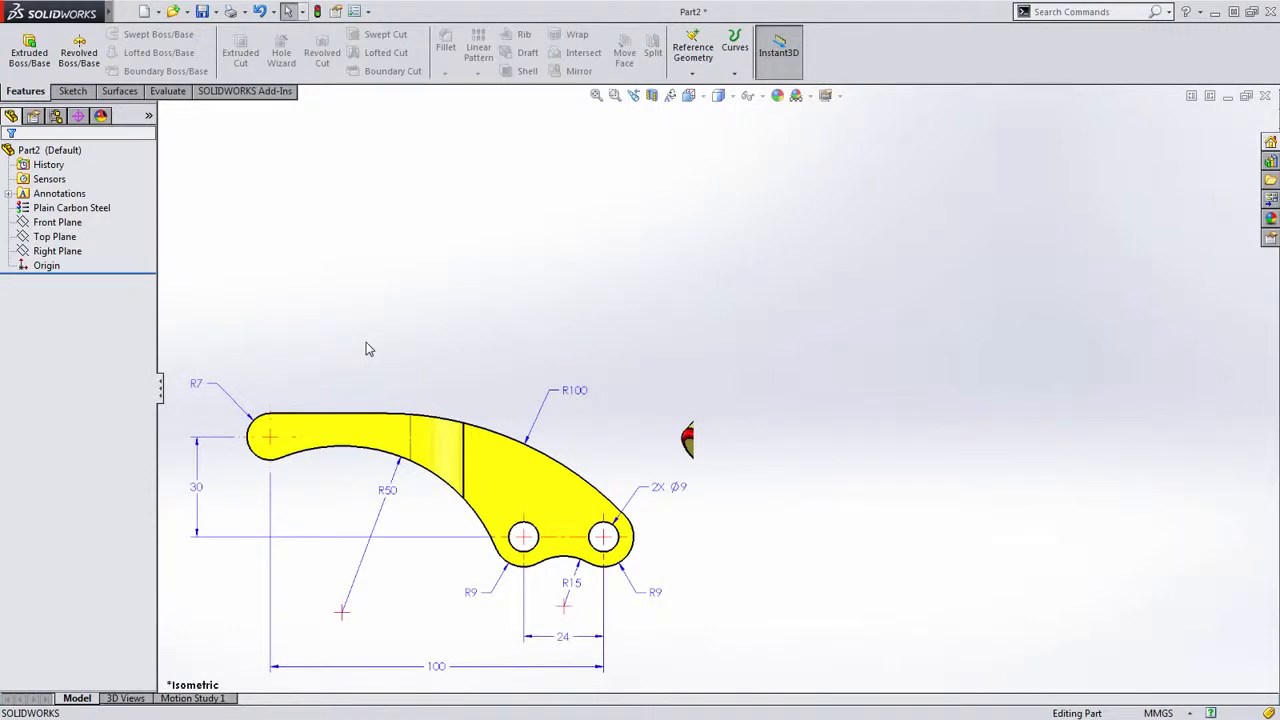
Start a sketch on the Right Plane and draw a 14 mm diameter circle centred on the origin.
{"action": "left_click", "coordinate": [57, 251]}
{"action": "left_click", "coordinate": [131, 229]}
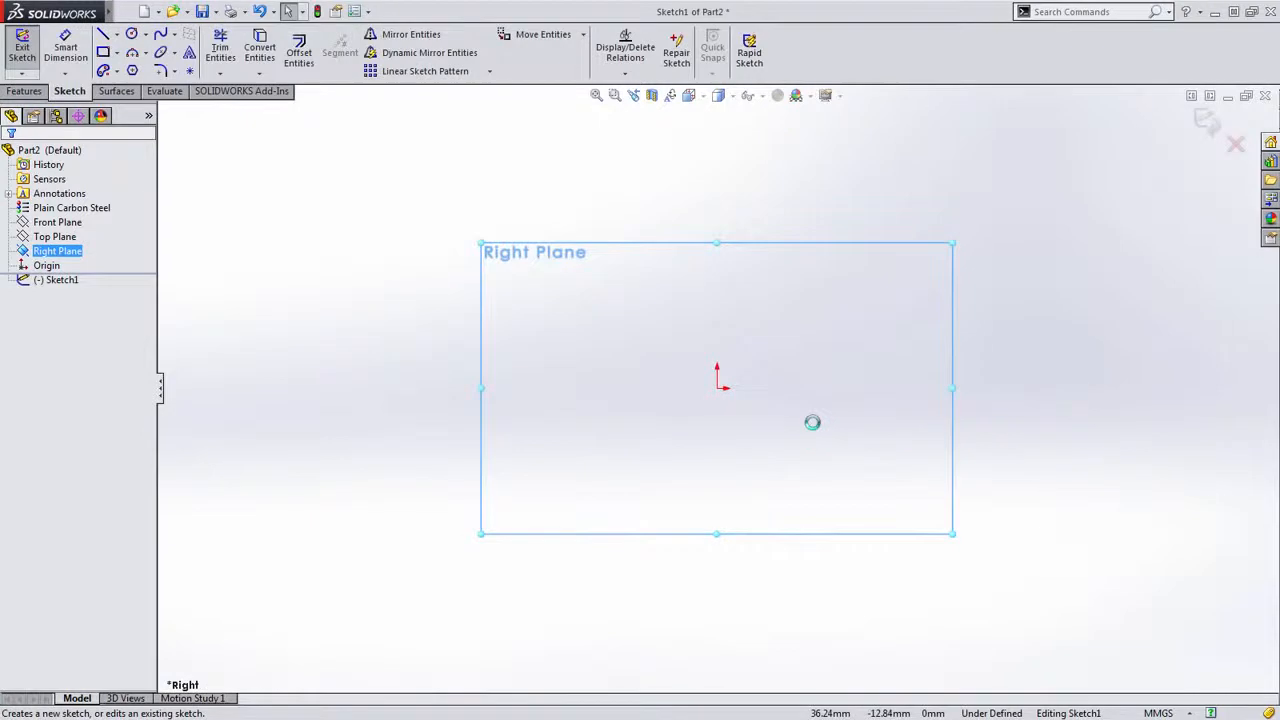
{"action": "scroll", "coordinate": [832, 432], "scroll_direction": "up", "scroll_amount": 1}
{"action": "mouse_move", "coordinate": [862, 449]}
{"action": "middle_mouse_down", "text": "ctrl"}
{"action": "mouse_move", "coordinate": [681, 423]}
{"action": "mouse_move", "coordinate": [713, 430]}
{"action": "middle_mouse_up", "text": "ctrl"}
{"action": "scroll", "coordinate": [681, 423], "scroll_direction": "down", "scroll_amount": 2}
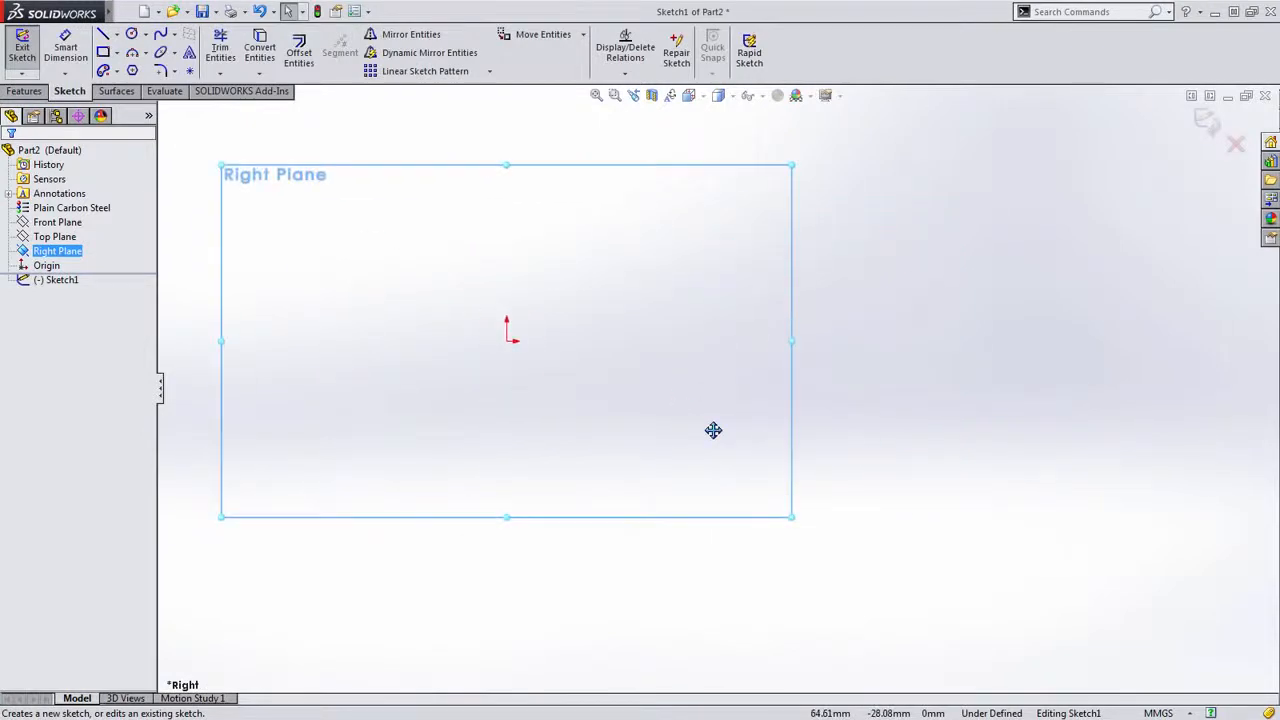
{"action": "key", "text": "s"}
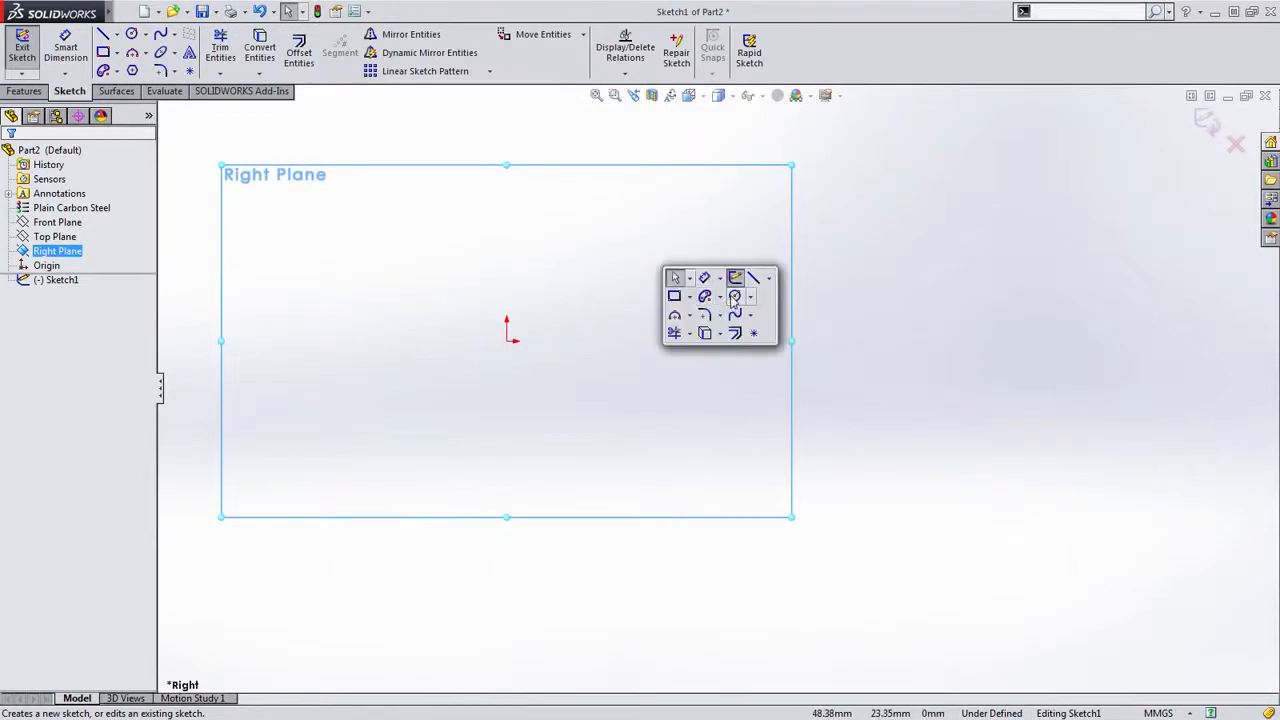
{"action": "left_click", "coordinate": [706, 300]}
{"action": "left_click", "coordinate": [507, 341]}
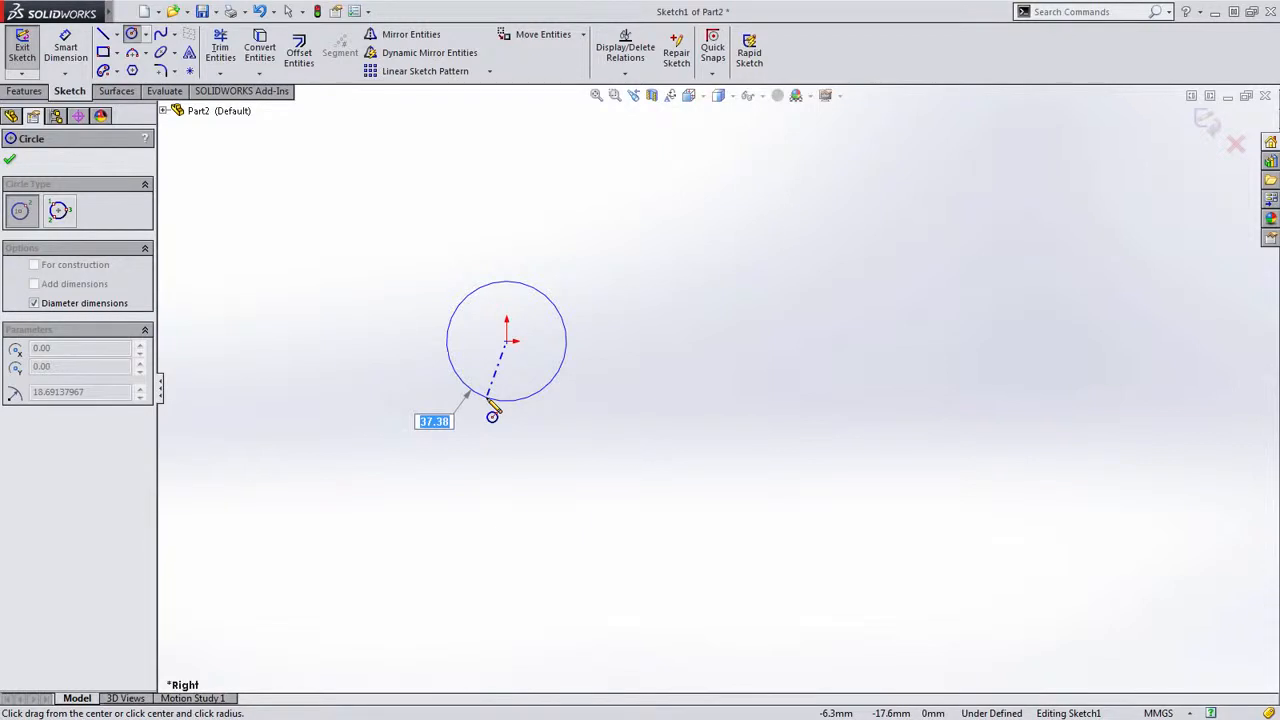
{"action": "type", "text": "14"}
{"action": "key", "text": "Return"}
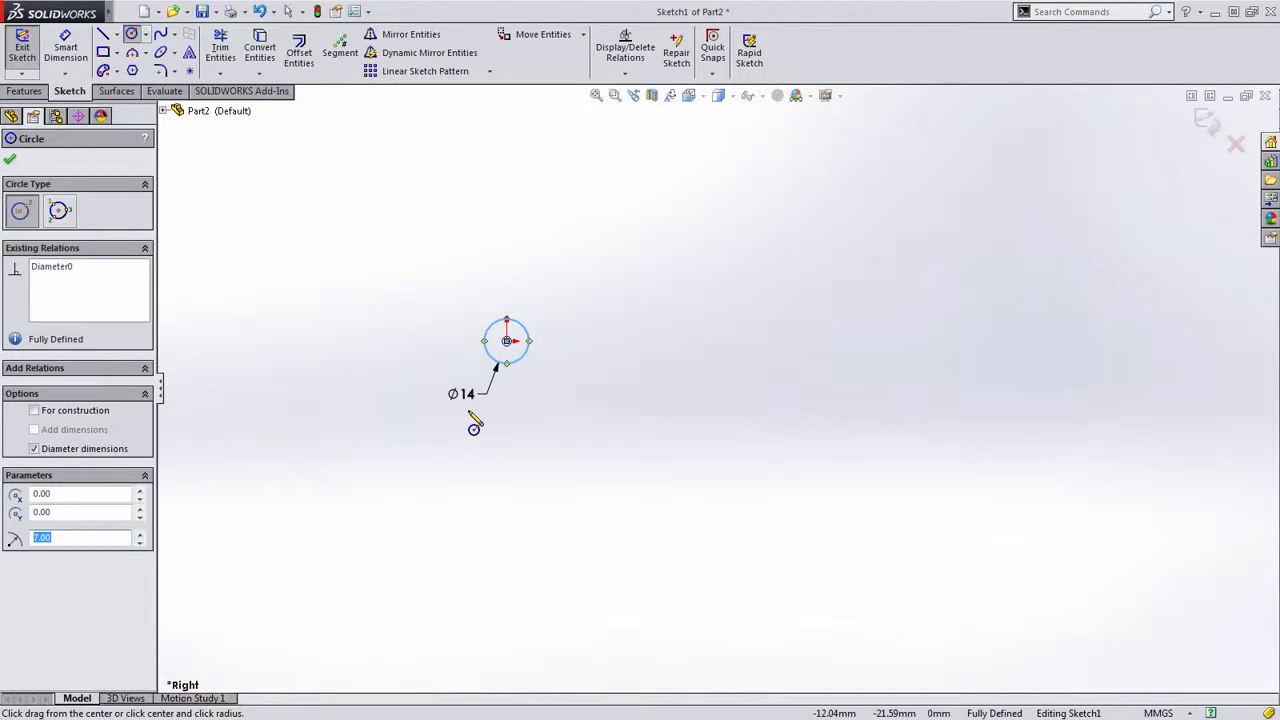
{"action": "key", "text": "Escape"}
Move the origin circle's dimension to its upper left and display it as a radius.
{"action": "left_click_drag", "start_coordinate": [463, 394], "coordinate": [407, 287]}
{"action": "right_click", "coordinate": [408, 288]}
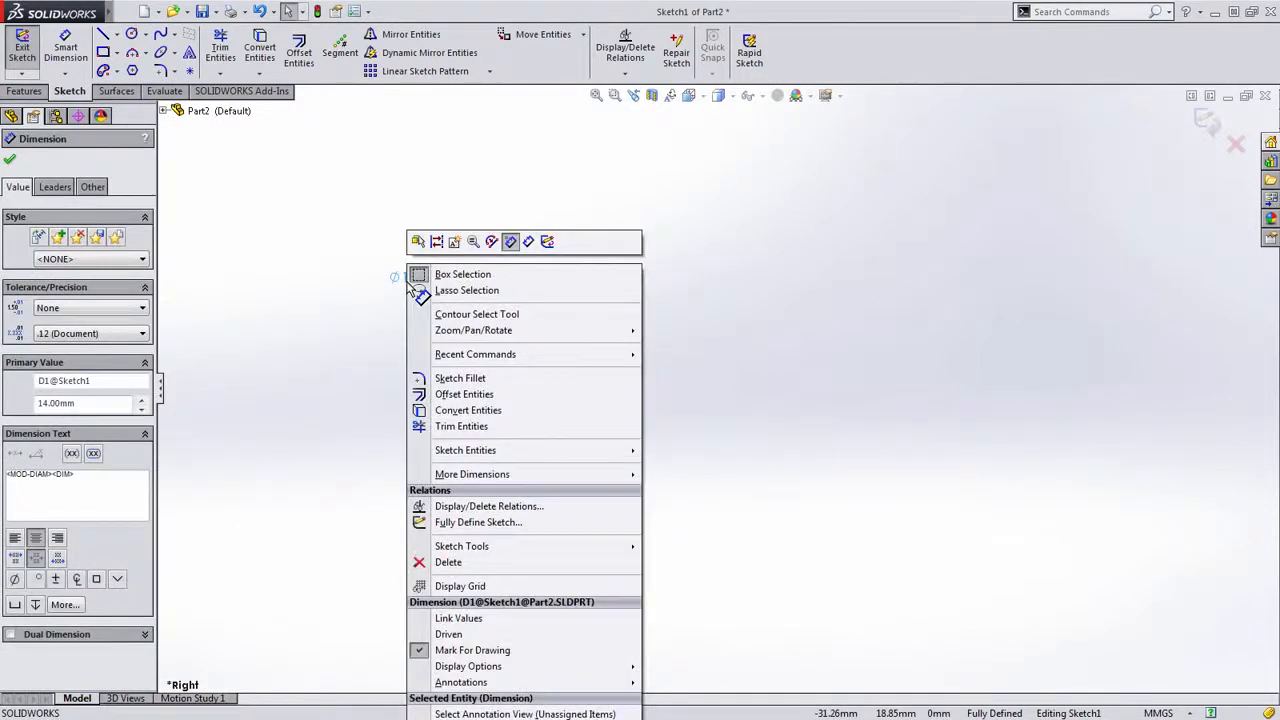
{"action": "mouse_move", "coordinate": [596, 668]}
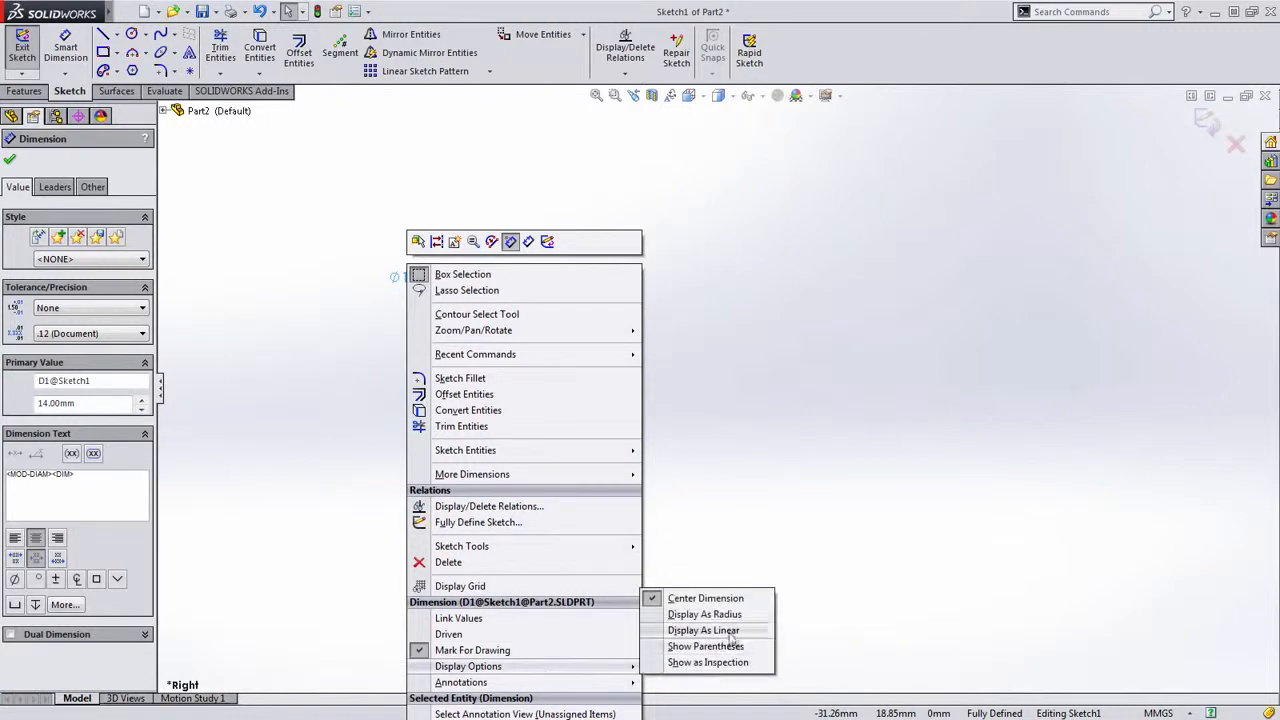
{"action": "left_click", "coordinate": [705, 614]}
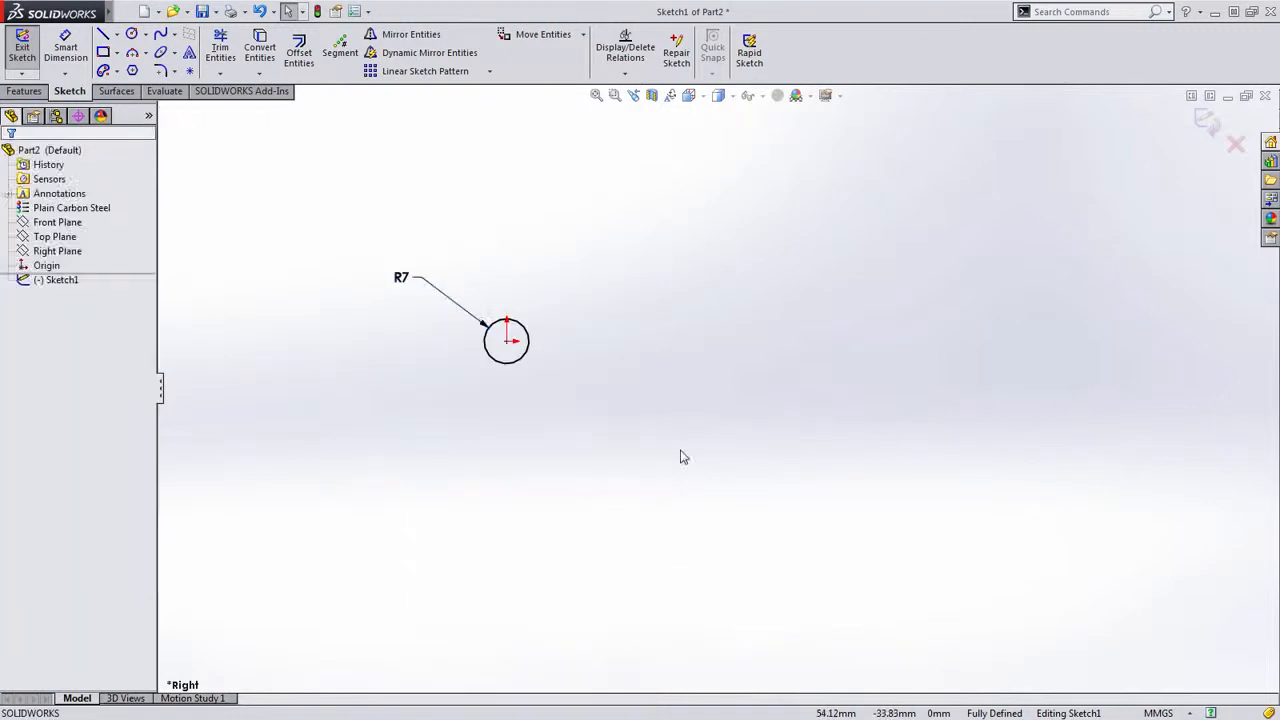
Draw an 18 mm diameter circle below and to the right of the origin circle.
{"action": "key", "text": "s"}
{"action": "left_click", "coordinate": [775, 395]}
{"action": "left_click", "coordinate": [659, 464]}
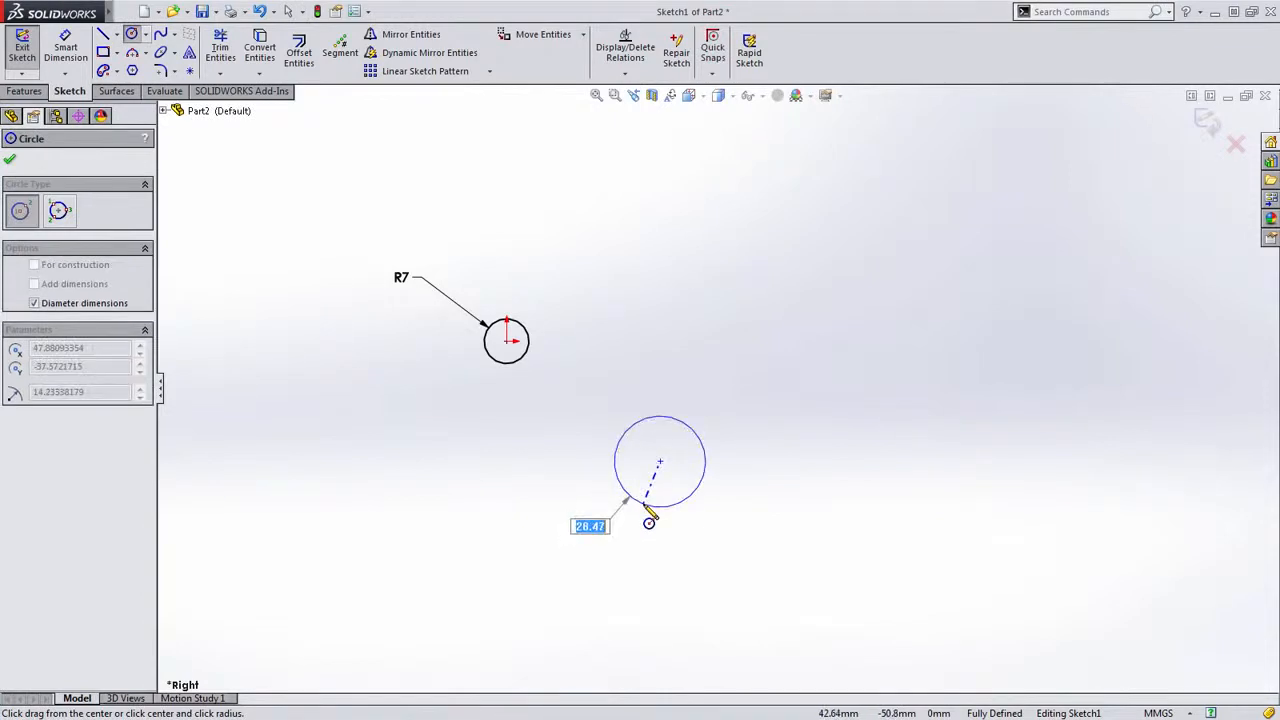
{"action": "type", "text": "18"}
{"action": "key", "text": "Return"}
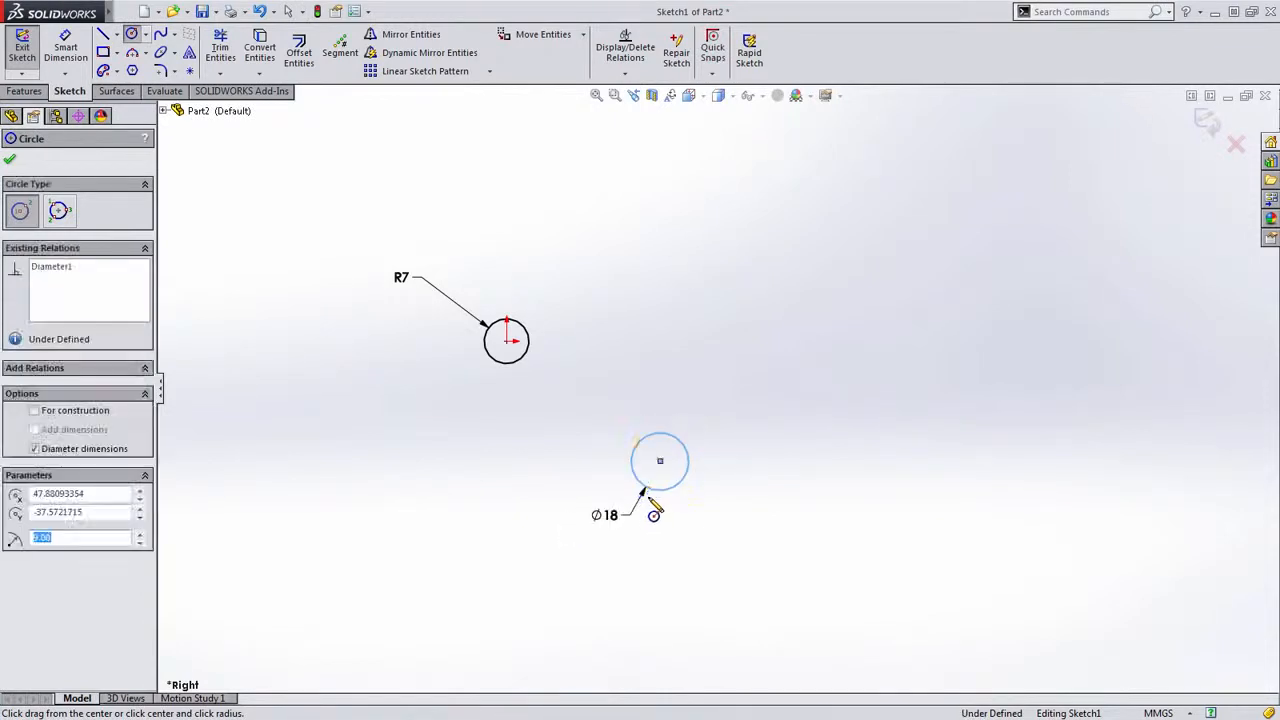
Draw a concentric circle inside the 18 mm circle and dimension its diameter to 9 mm.
{"action": "left_click", "coordinate": [660, 461]}
{"action": "left_click", "coordinate": [655, 477]}
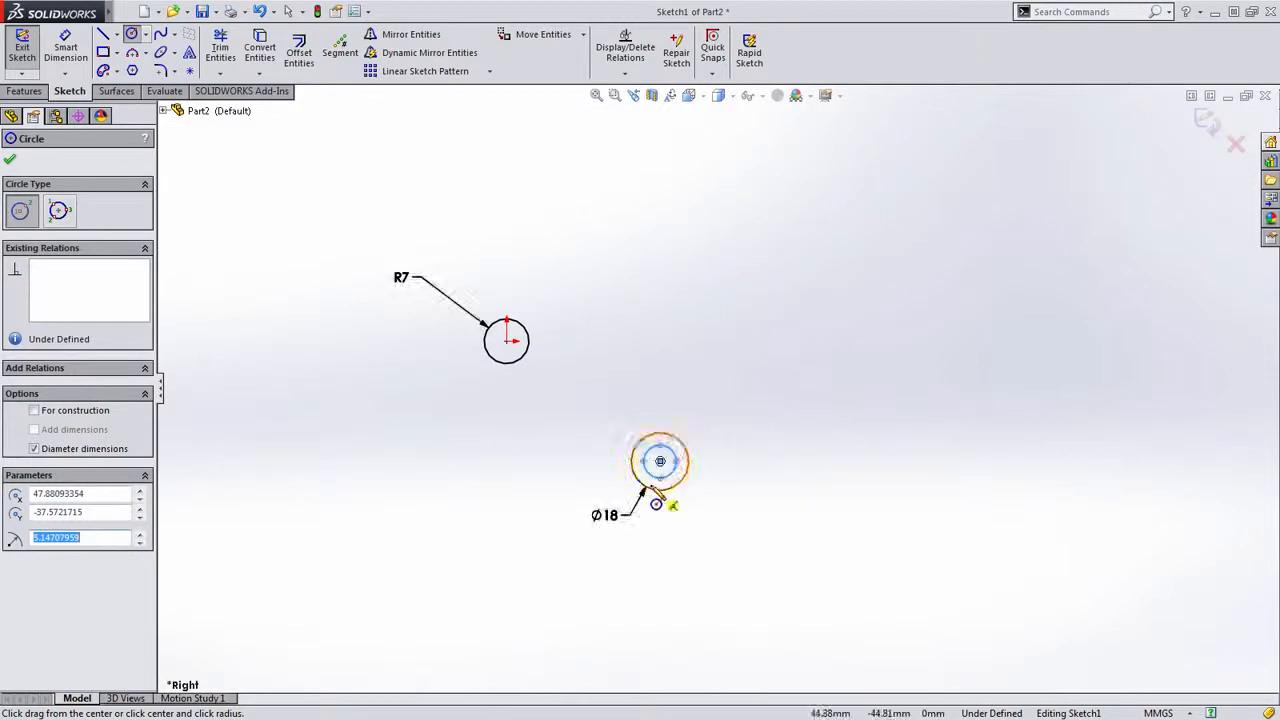
{"action": "key", "text": "s"}
{"action": "left_click", "coordinate": [718, 419]}
{"action": "left_click", "coordinate": [649, 474]}
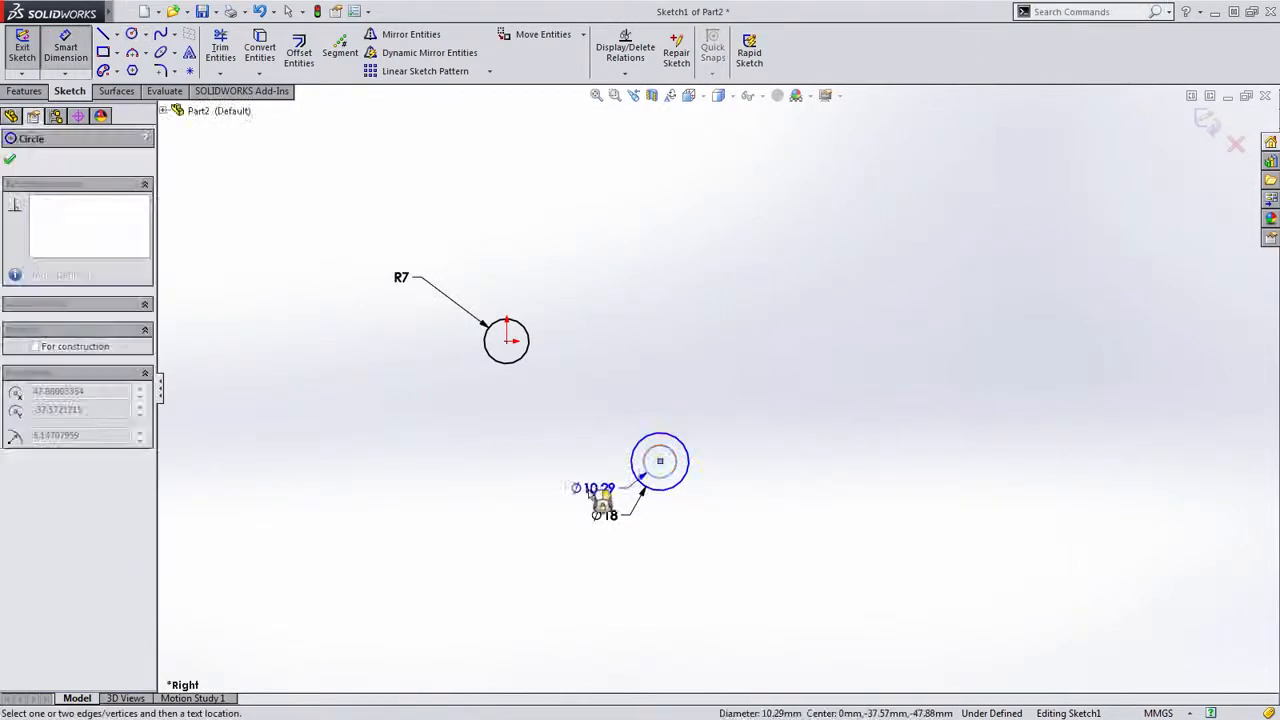
{"action": "left_click", "coordinate": [598, 497]}
{"action": "type", "text": "9"}
{"action": "key", "text": "Return"}
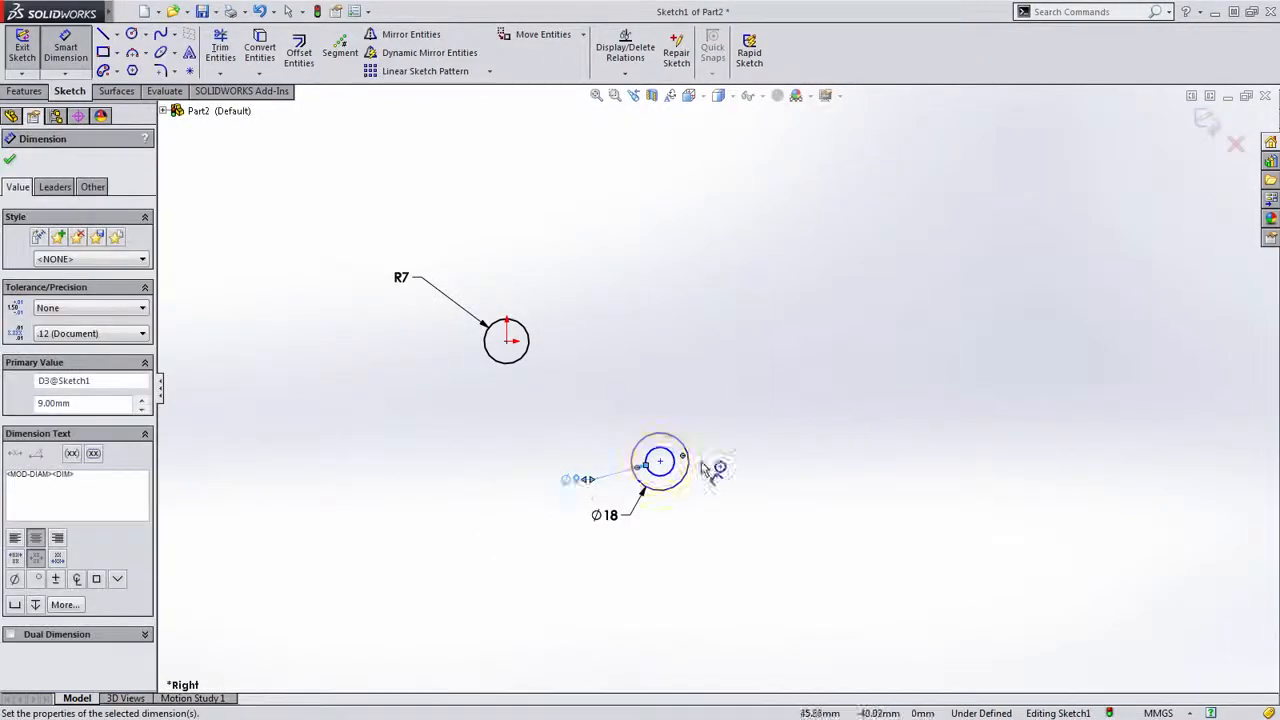
{"action": "scroll", "coordinate": [786, 471], "scroll_direction": "down", "scroll_amount": 3}
{"action": "key", "text": "Escape"}
{"action": "key", "text": "Escape"}
Draw two concentric circles to the right of the 18 mm circle, the outer one about 21.7 mm in diameter.
{"action": "key", "text": "s"}
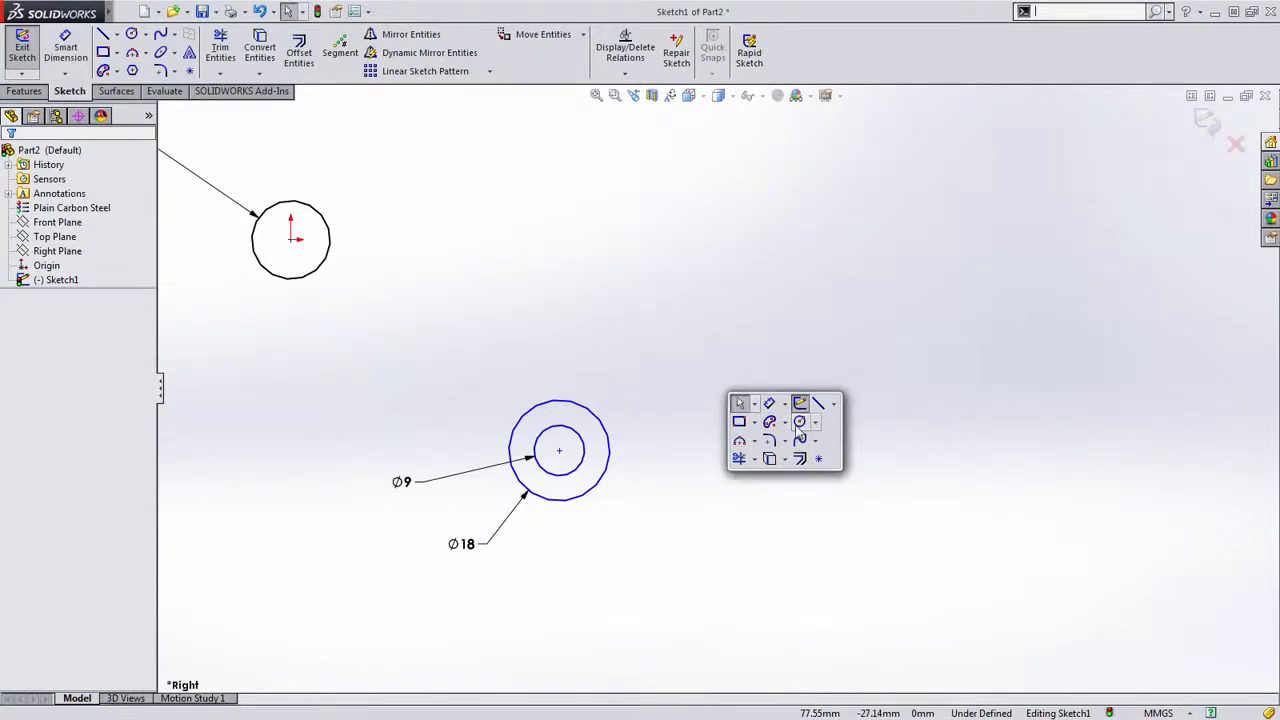
{"action": "left_click", "coordinate": [800, 421]}
{"action": "left_click", "coordinate": [784, 435]}
{"action": "left_click", "coordinate": [786, 460]}
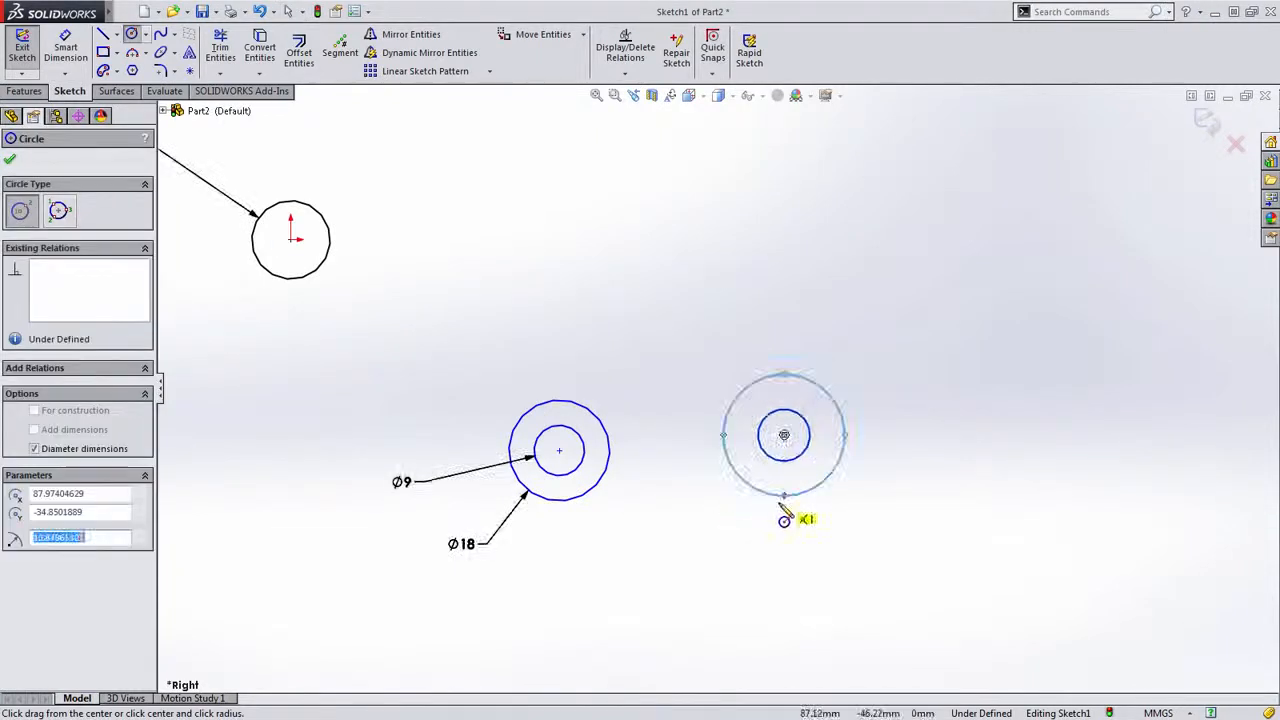
{"action": "left_click", "coordinate": [784, 498]}
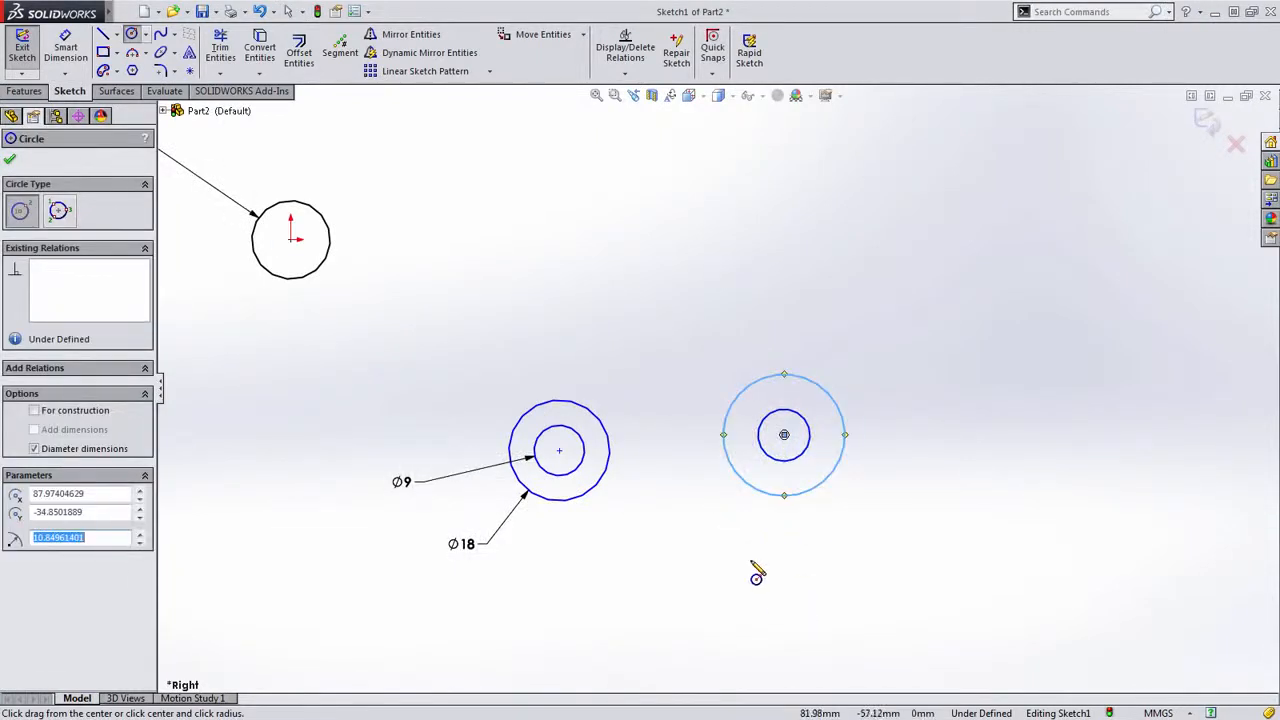
{"action": "key", "text": "Escape"}
{"action": "key", "text": "Escape"}
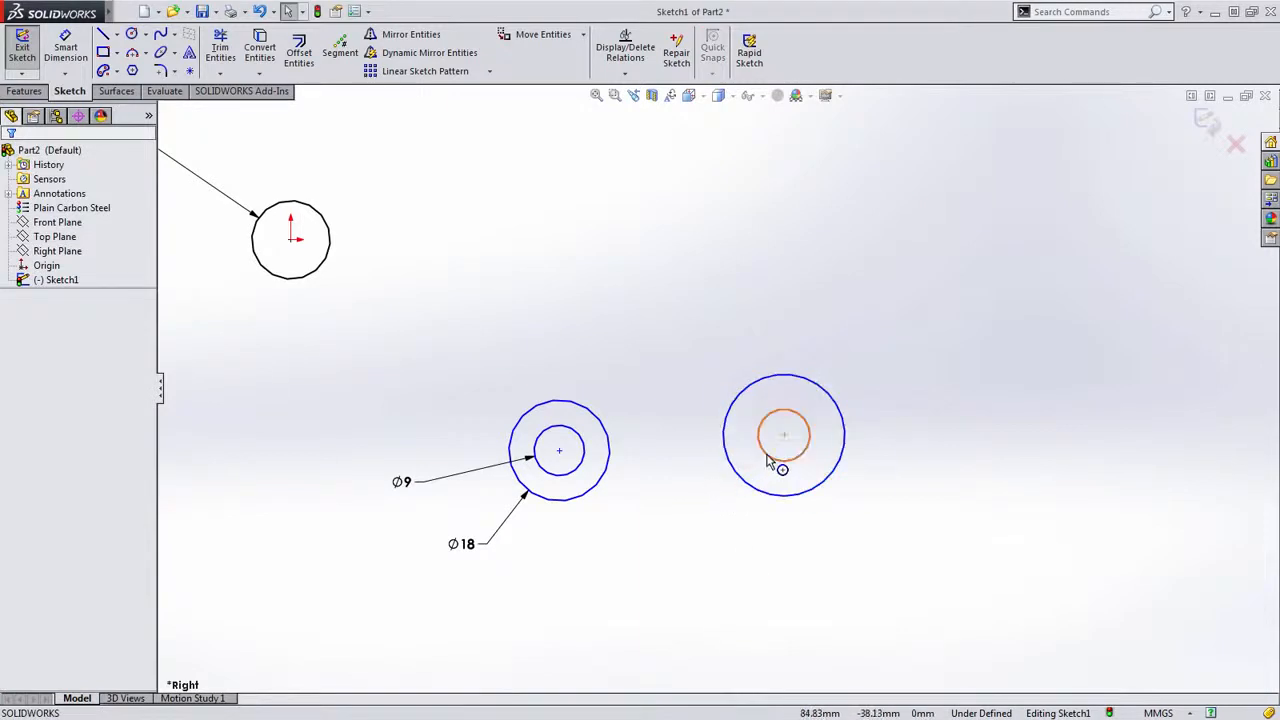
Make the two inner circles equal and the two outer circles equal, and move the 9 mm dimension above its circle.
{"action": "left_click", "coordinate": [766, 456]}
{"action": "left_click", "coordinate": [580, 466], "text": "ctrl"}
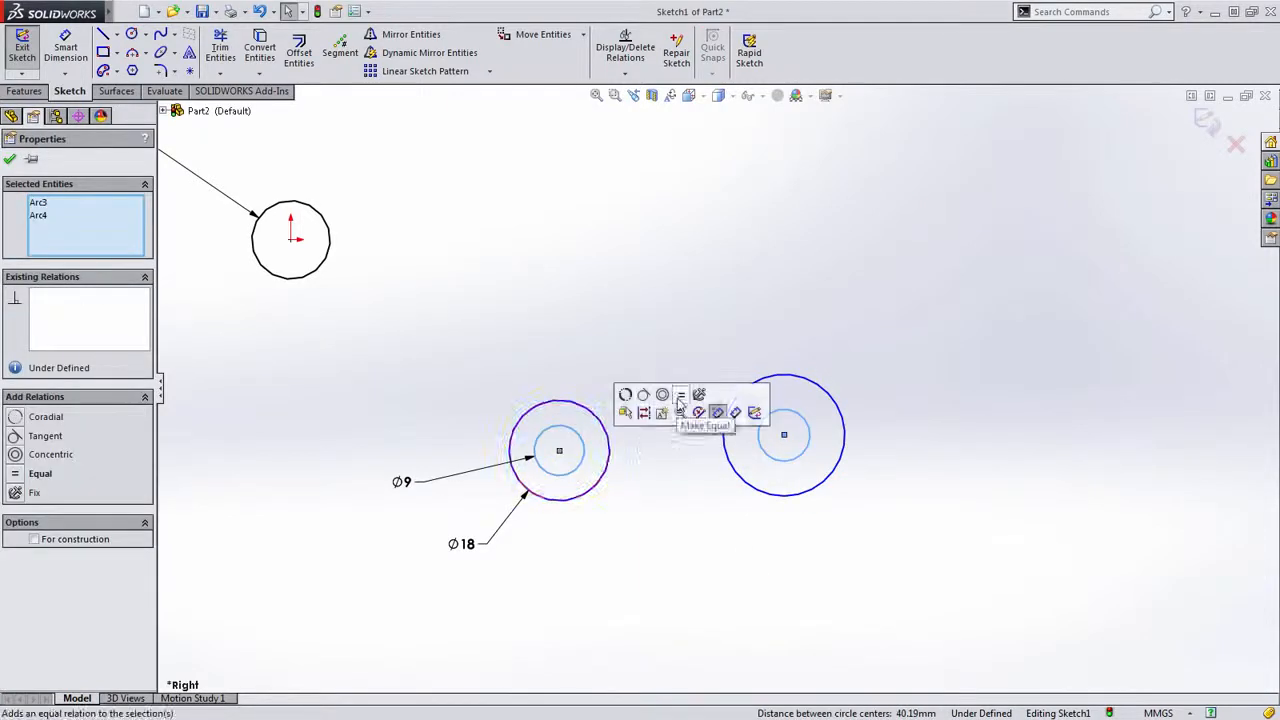
{"action": "left_click", "coordinate": [681, 396]}
{"action": "left_click", "coordinate": [736, 473]}
{"action": "left_click", "coordinate": [600, 497], "text": "ctrl"}
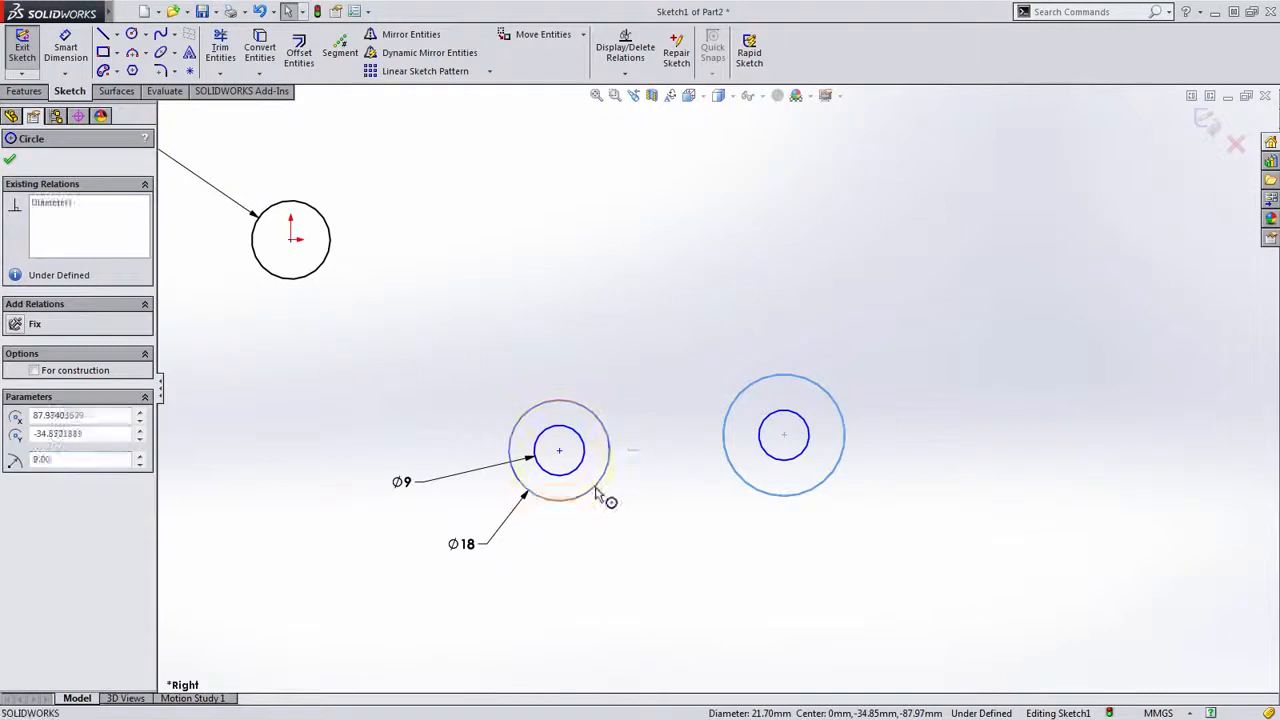
{"action": "left_click", "coordinate": [731, 434]}
{"action": "key", "text": "Escape"}
{"action": "left_click_drag", "start_coordinate": [418, 488], "coordinate": [486, 394]}
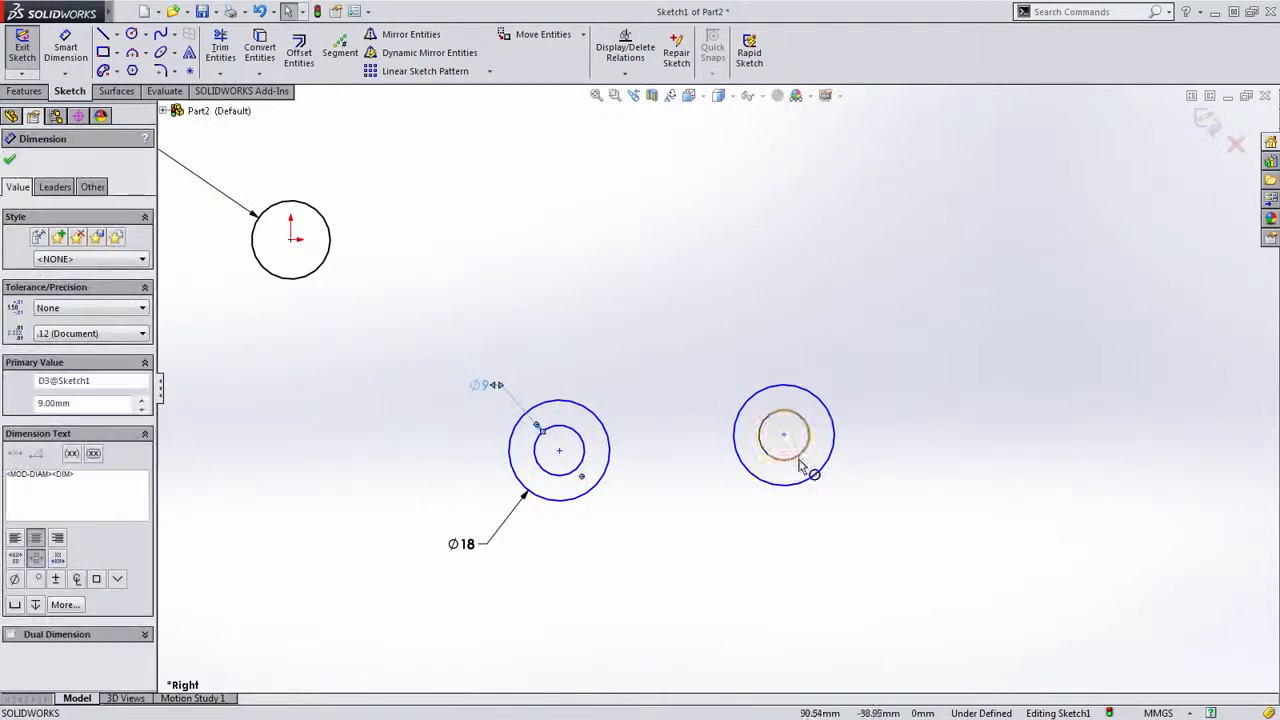
{"action": "left_click", "coordinate": [735, 540]}
Add a horizontal relation between the centres of the two concentric circle pairs.
{"action": "scroll", "coordinate": [736, 538], "scroll_direction": "up", "scroll_amount": 2}
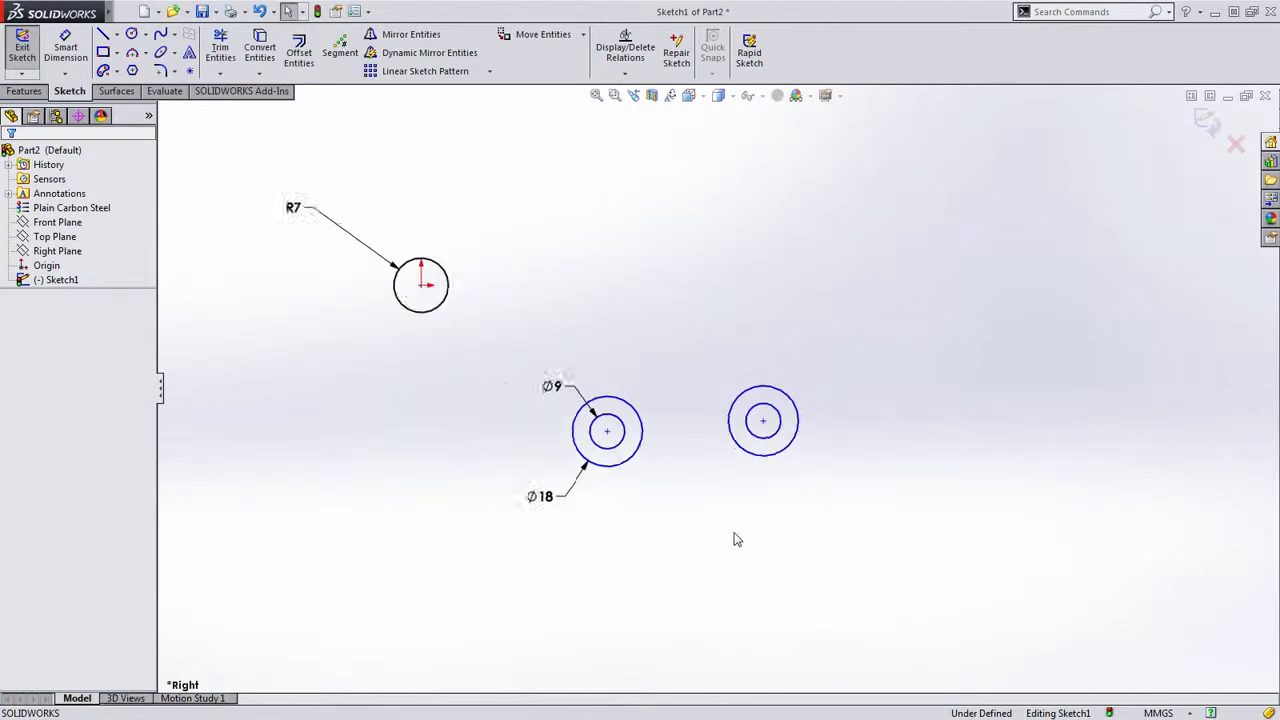
{"action": "middle_click_drag", "start_coordinate": [715, 521], "coordinate": [743, 528], "text": "ctrl"}
{"action": "left_click", "coordinate": [825, 439]}
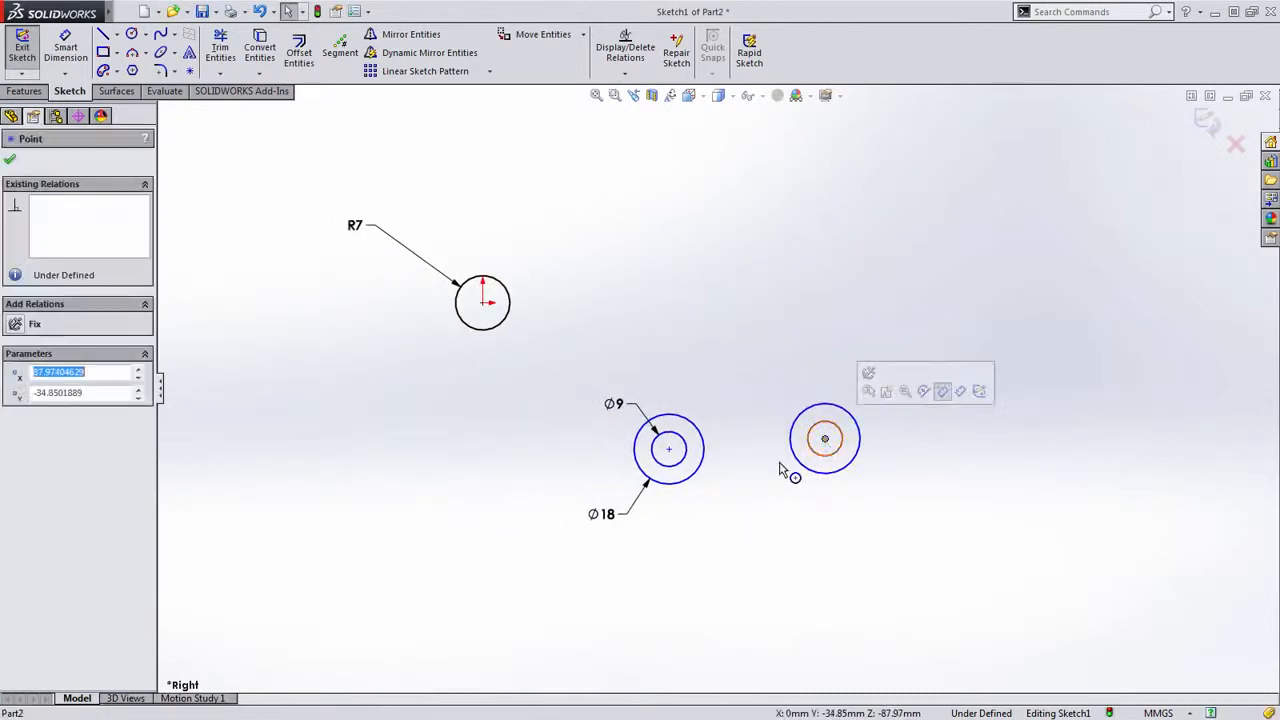
{"action": "left_click", "coordinate": [669, 449], "text": "ctrl"}
{"action": "left_click", "coordinate": [712, 397]}
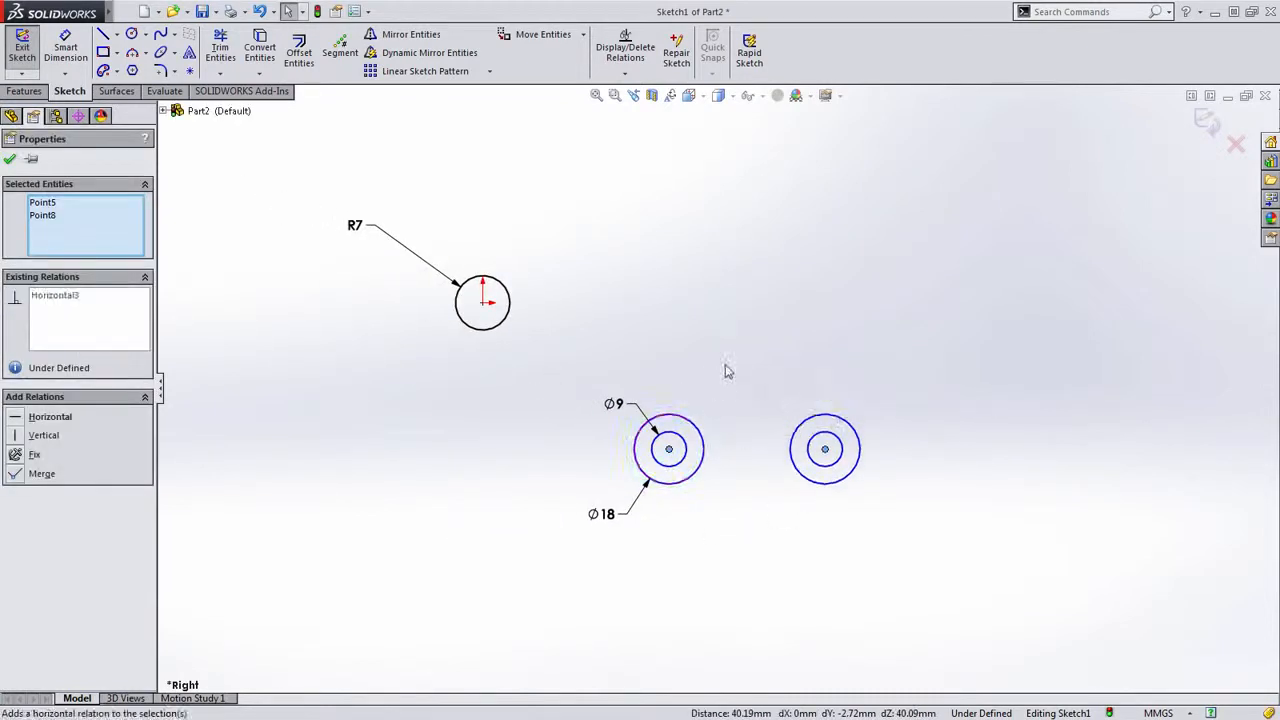
{"action": "left_click", "coordinate": [725, 364]}
Dimension the vertical distance between the centres of the R7 circle and the nearer 18 mm circle as 30 mm.
{"action": "key", "text": "s"}
{"action": "left_click", "coordinate": [760, 321]}
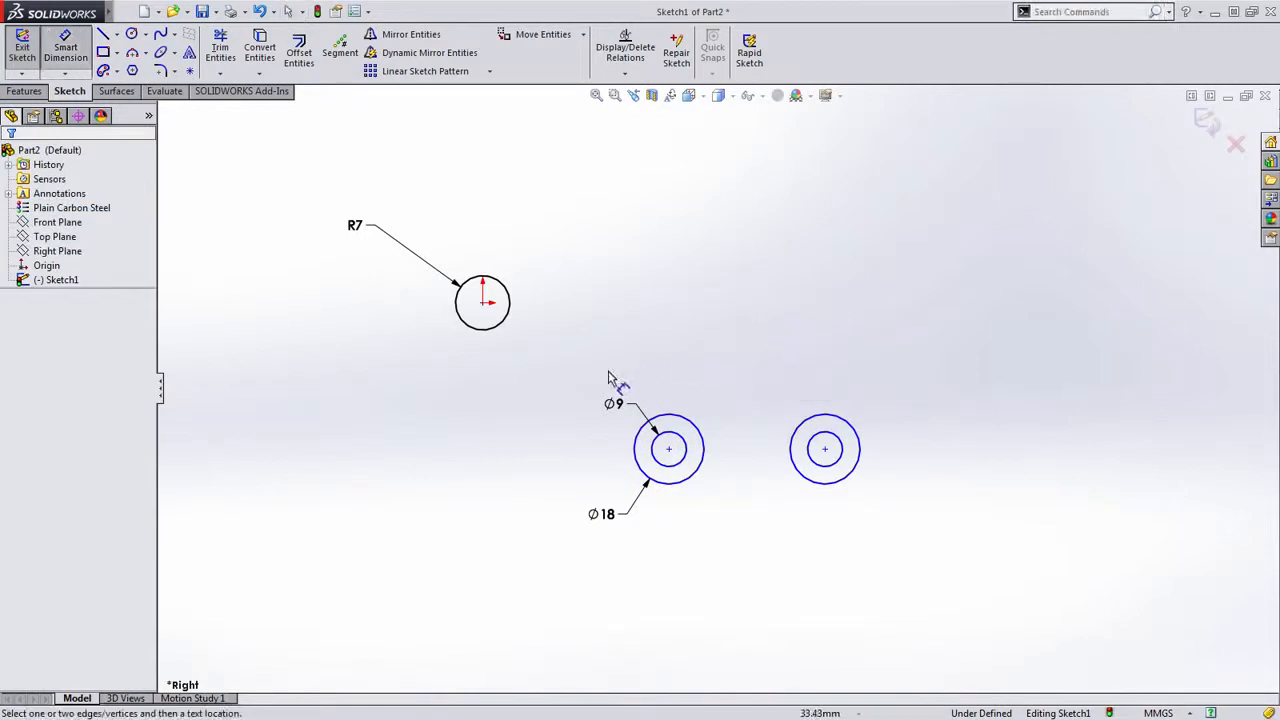
{"action": "left_click", "coordinate": [481, 331]}
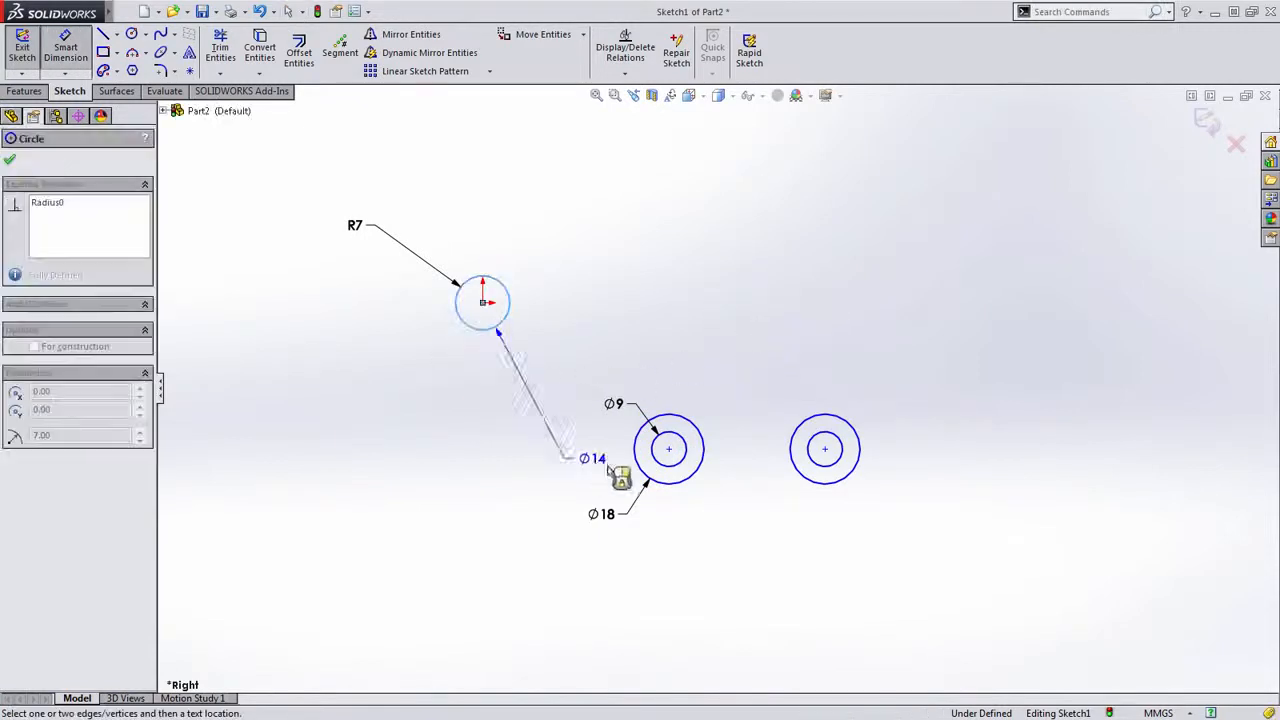
{"action": "left_click", "coordinate": [636, 452]}
{"action": "left_click", "coordinate": [331, 392]}
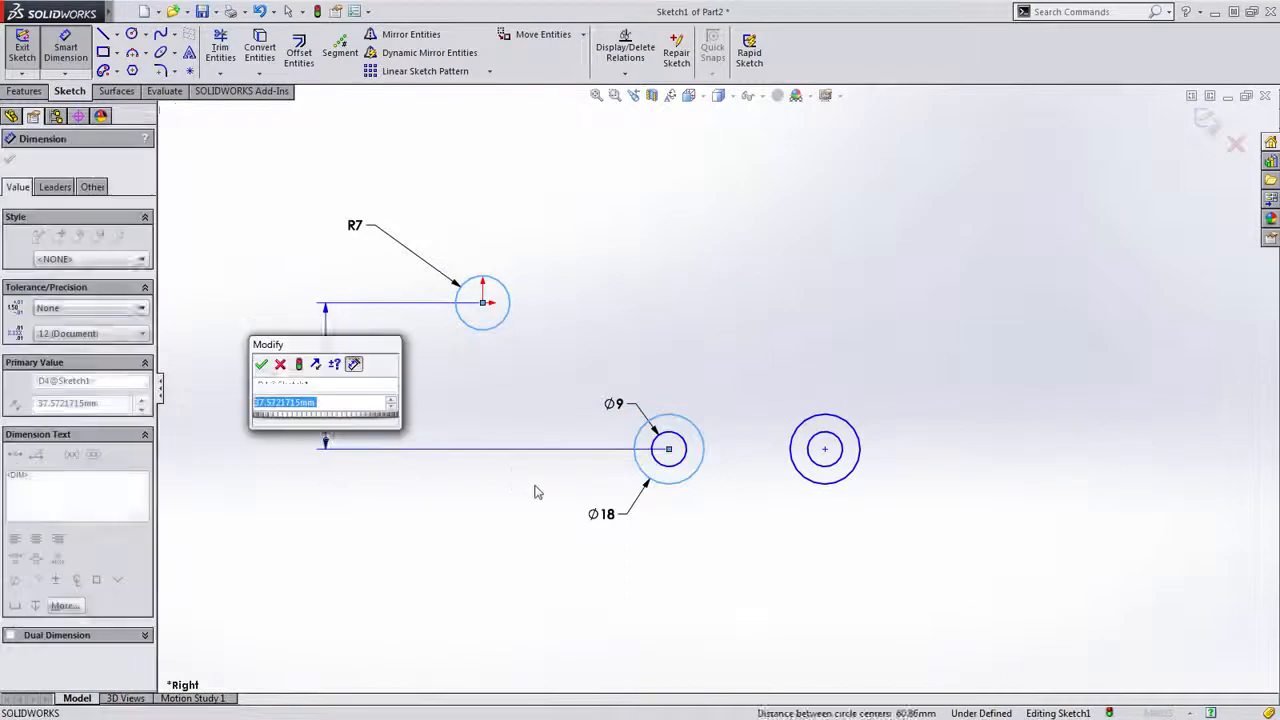
{"action": "type", "text": "30"}
{"action": "key", "text": "Return"}
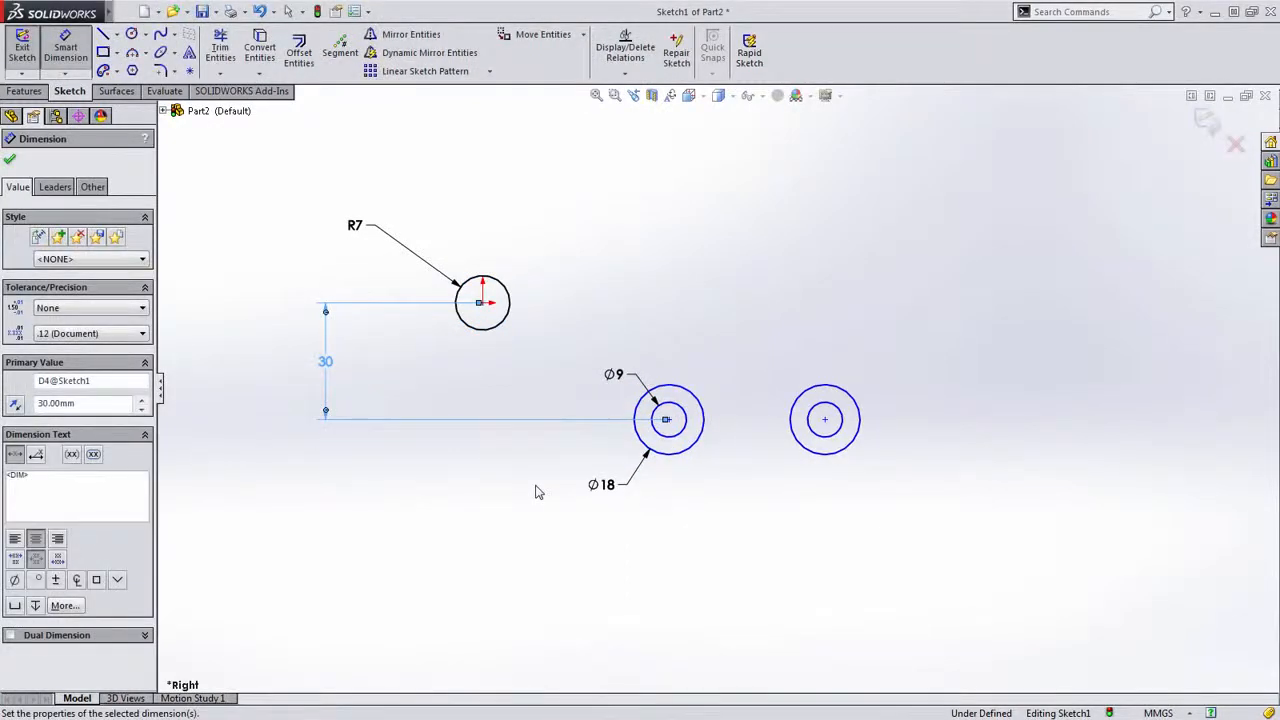
Dimension the horizontal distance between the centres of the two concentric circle pairs as 24 mm.
{"action": "left_click", "coordinate": [688, 450]}
{"action": "left_click", "coordinate": [826, 455]}
{"action": "left_click", "coordinate": [799, 512]}
{"action": "type", "text": "24"}
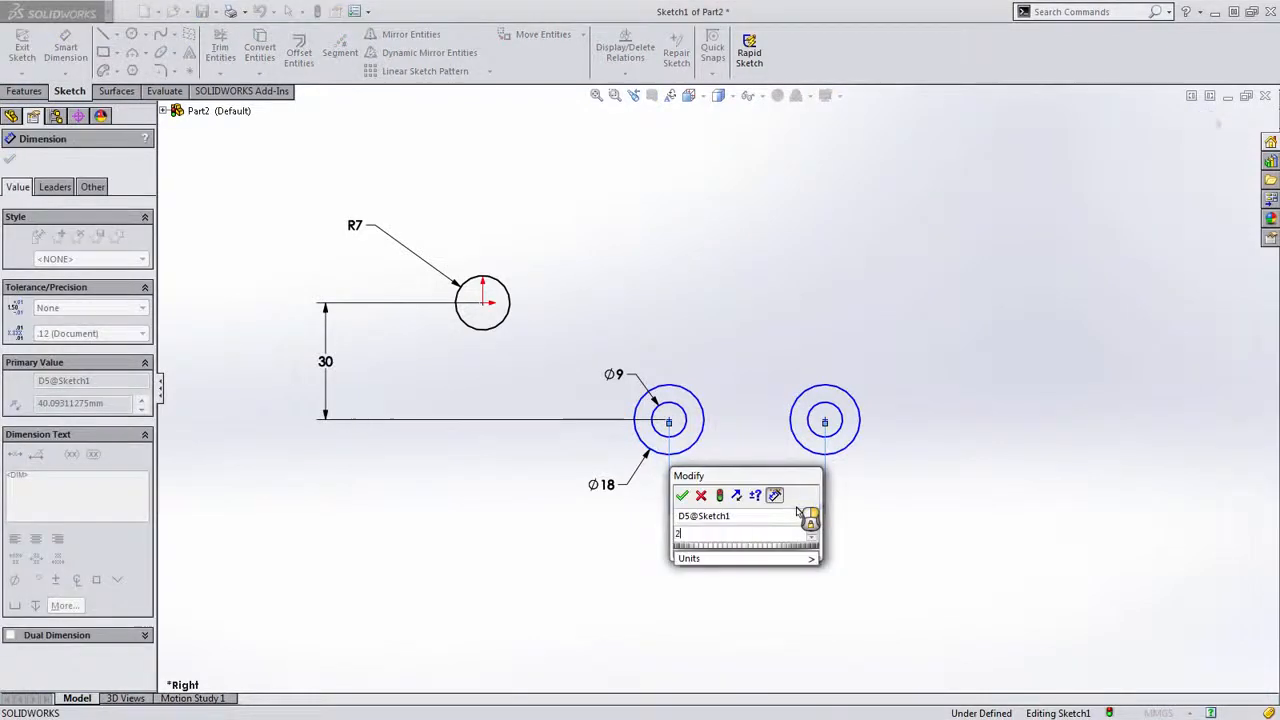
{"action": "key", "text": "Return"}
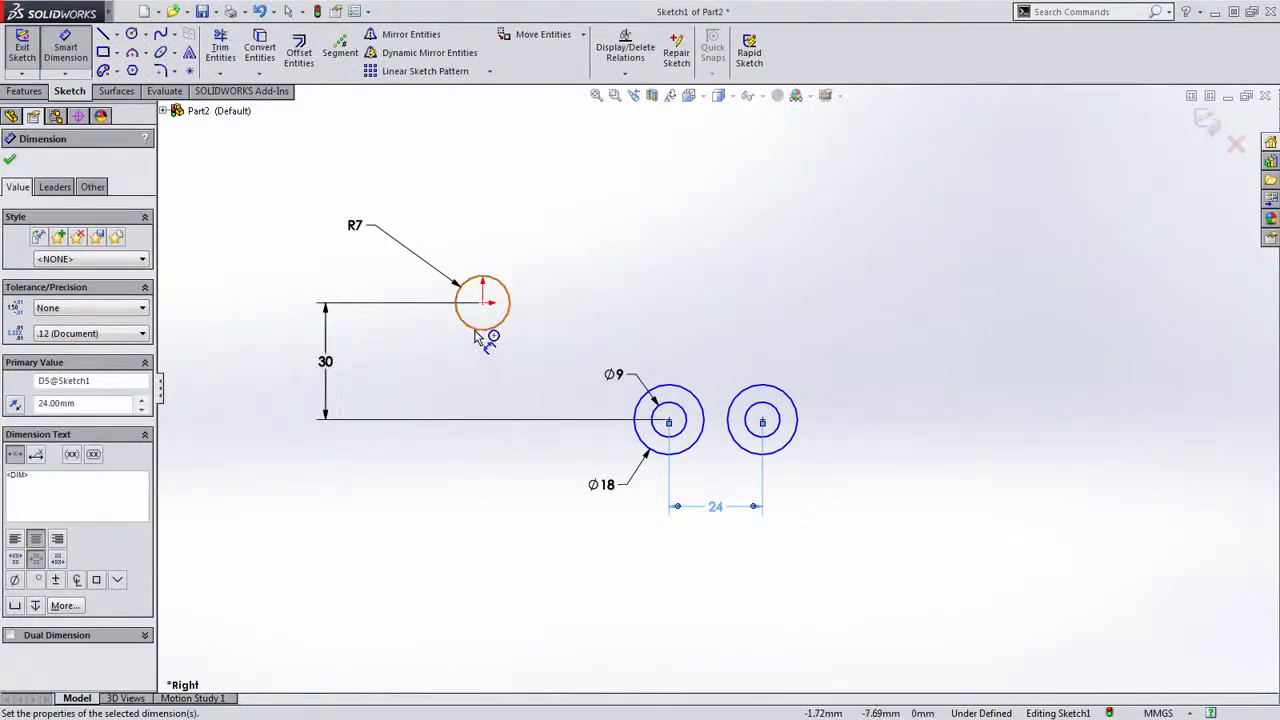
Dimension the horizontal distance from the R7 circle's centre to the farther concentric pair's centre as 100 mm.
{"action": "left_click", "coordinate": [476, 331]}
{"action": "left_click", "coordinate": [786, 450]}
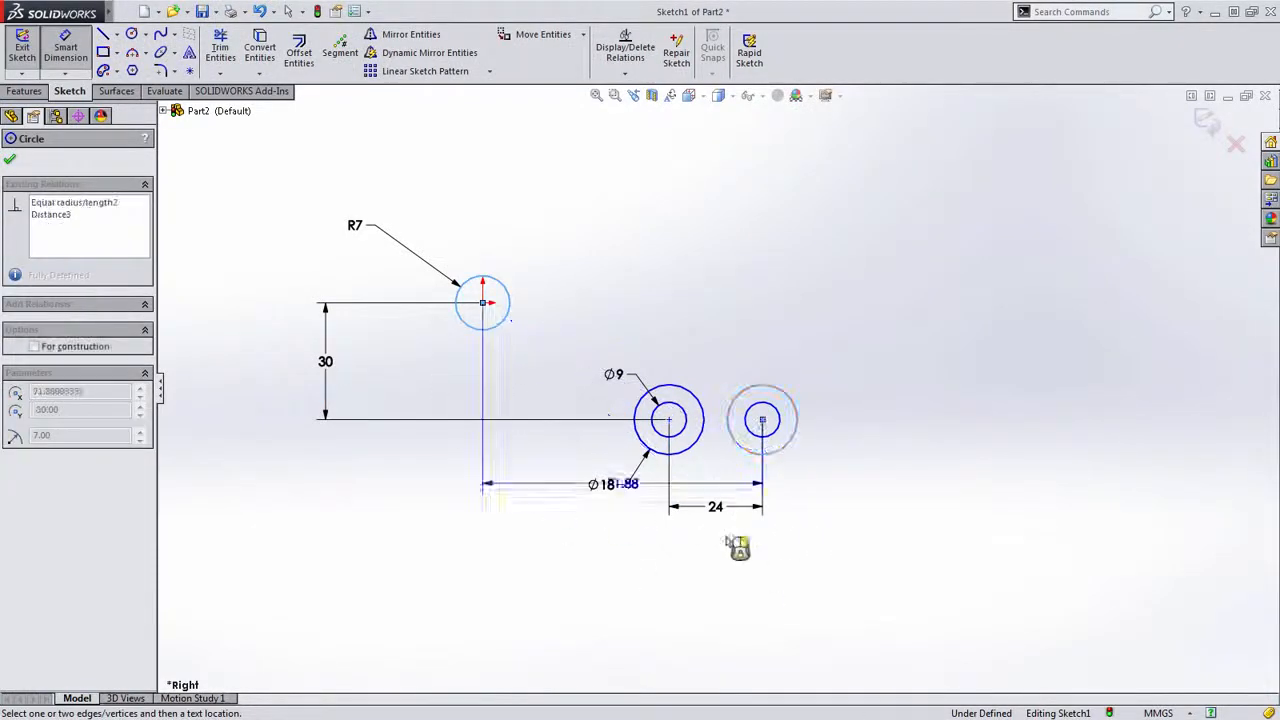
{"action": "left_click", "coordinate": [722, 568]}
{"action": "type", "text": "100"}
{"action": "key", "text": "Return"}
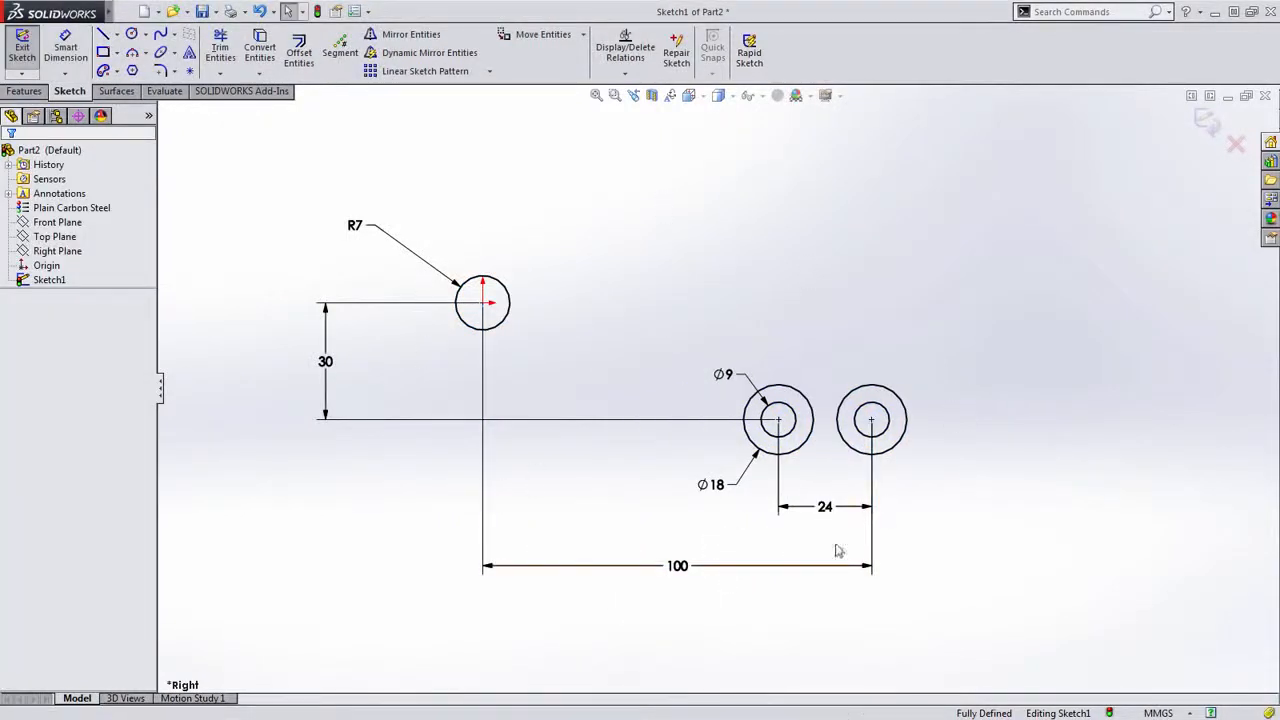
Draw a horizontal line about 45.8 mm long from the R7 circle's top, continued by a tangent arc of about 74.7 mm radius to the farther outer circle.
{"action": "middle_click_drag", "start_coordinate": [530, 503], "coordinate": [554, 550], "text": "ctrl"}
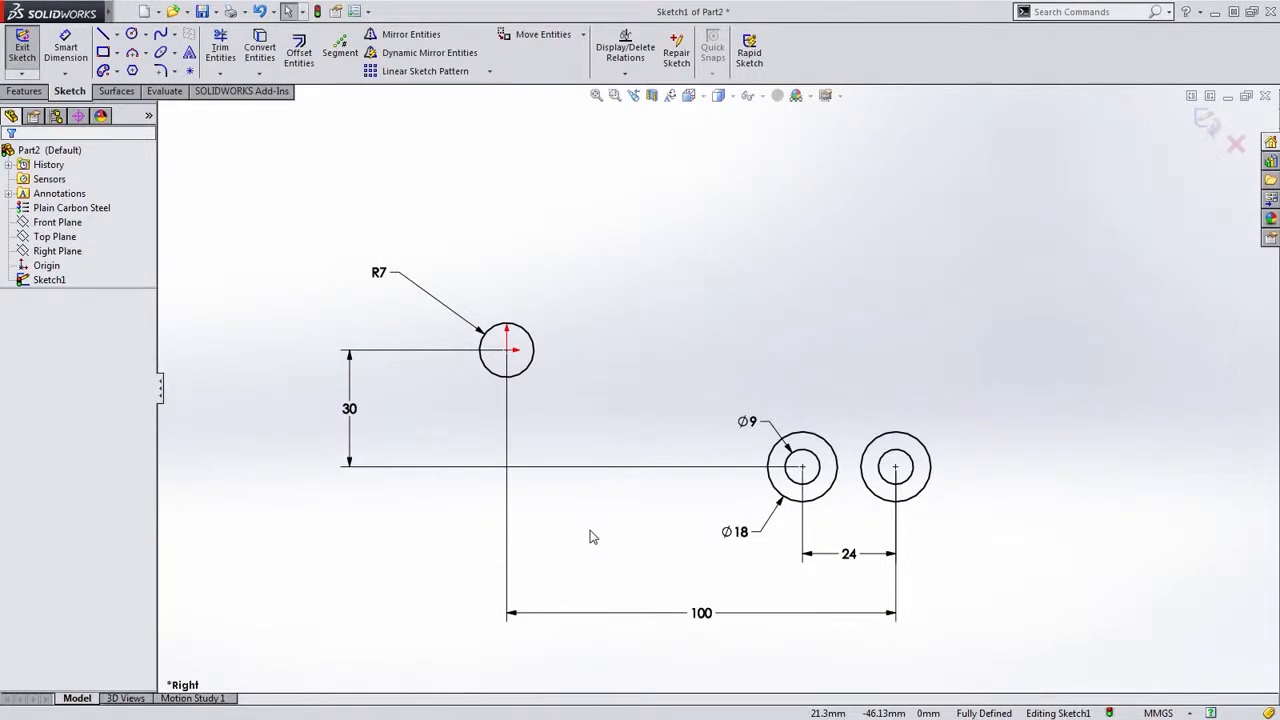
{"action": "scroll", "coordinate": [806, 461], "scroll_direction": "down", "scroll_amount": 1}
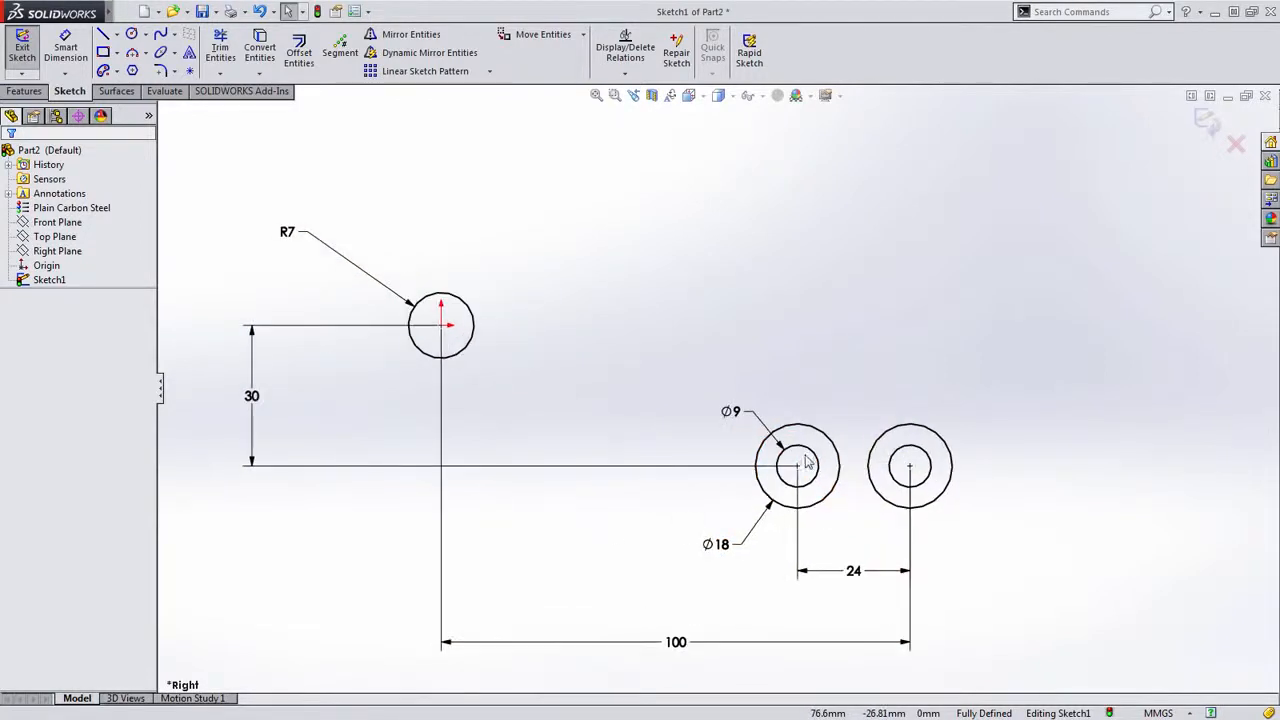
{"action": "key", "text": "s"}
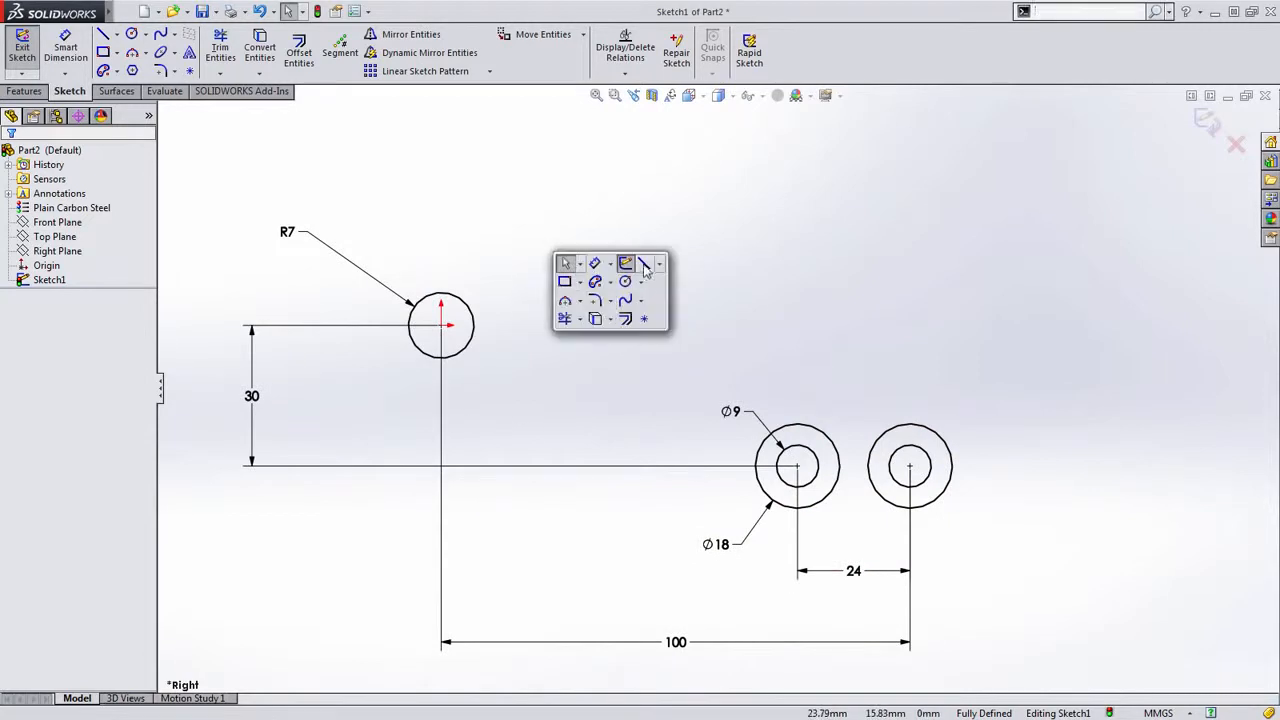
{"action": "left_click", "coordinate": [644, 268]}
{"action": "left_click", "coordinate": [441, 293]}
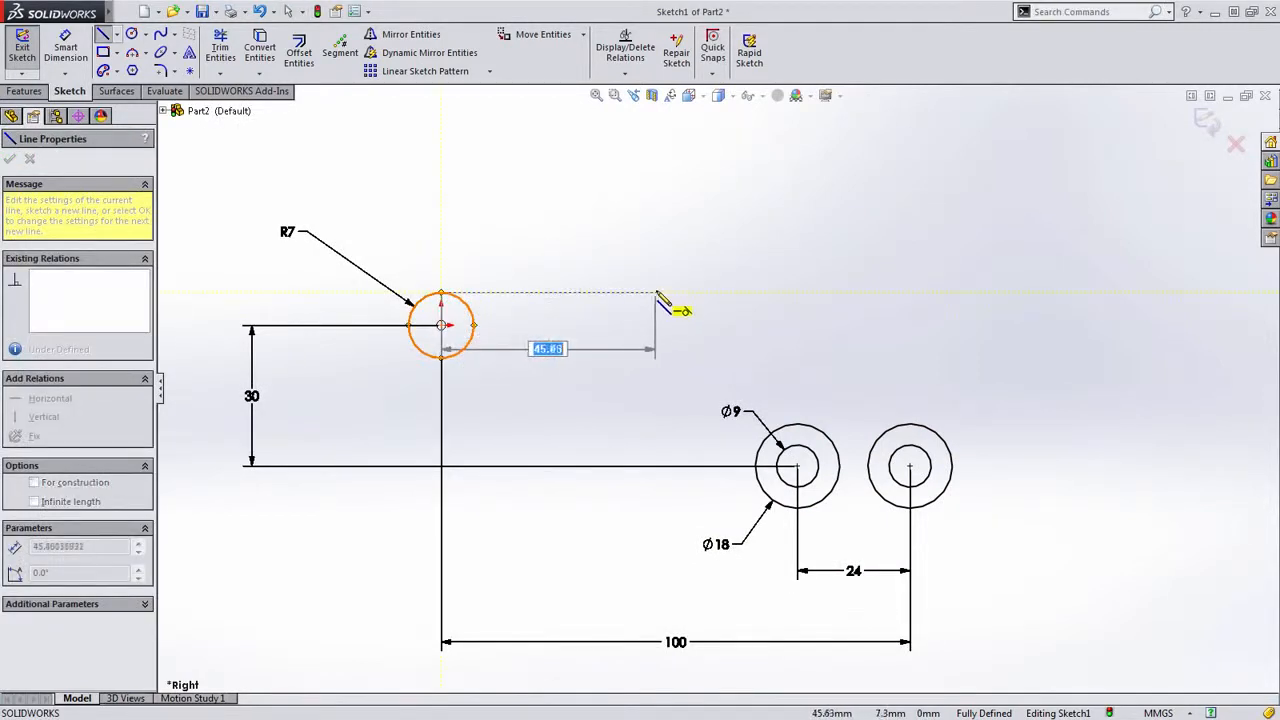
{"action": "left_click", "coordinate": [656, 293]}
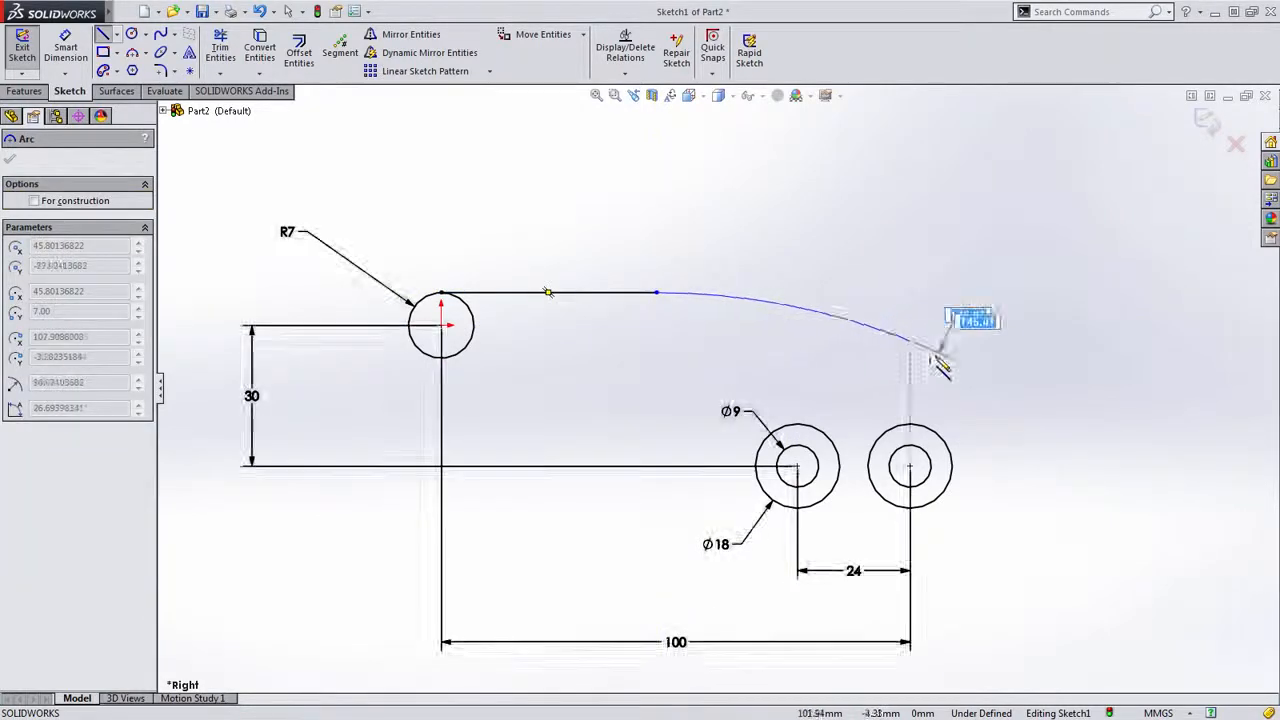
{"action": "scroll", "coordinate": [949, 450], "scroll_direction": "down", "scroll_amount": 2}
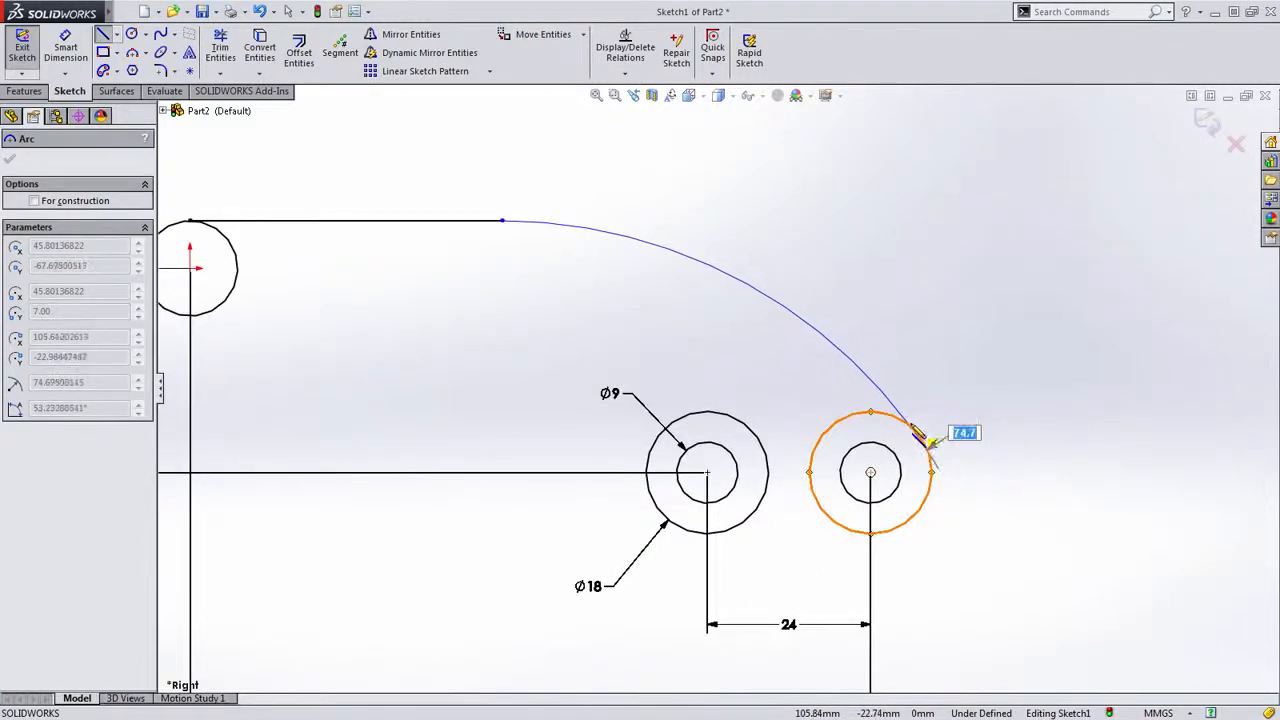
{"action": "left_click", "coordinate": [912, 427]}
{"action": "key", "text": "Escape"}
Make the upper arc tangent to the farther outer circle and dimension its radius to 100 mm.
{"action": "left_click_drag", "start_coordinate": [930, 413], "coordinate": [889, 437]}
{"action": "left_click", "coordinate": [951, 370]}
{"action": "scroll", "coordinate": [836, 314], "scroll_direction": "up", "scroll_amount": 3}
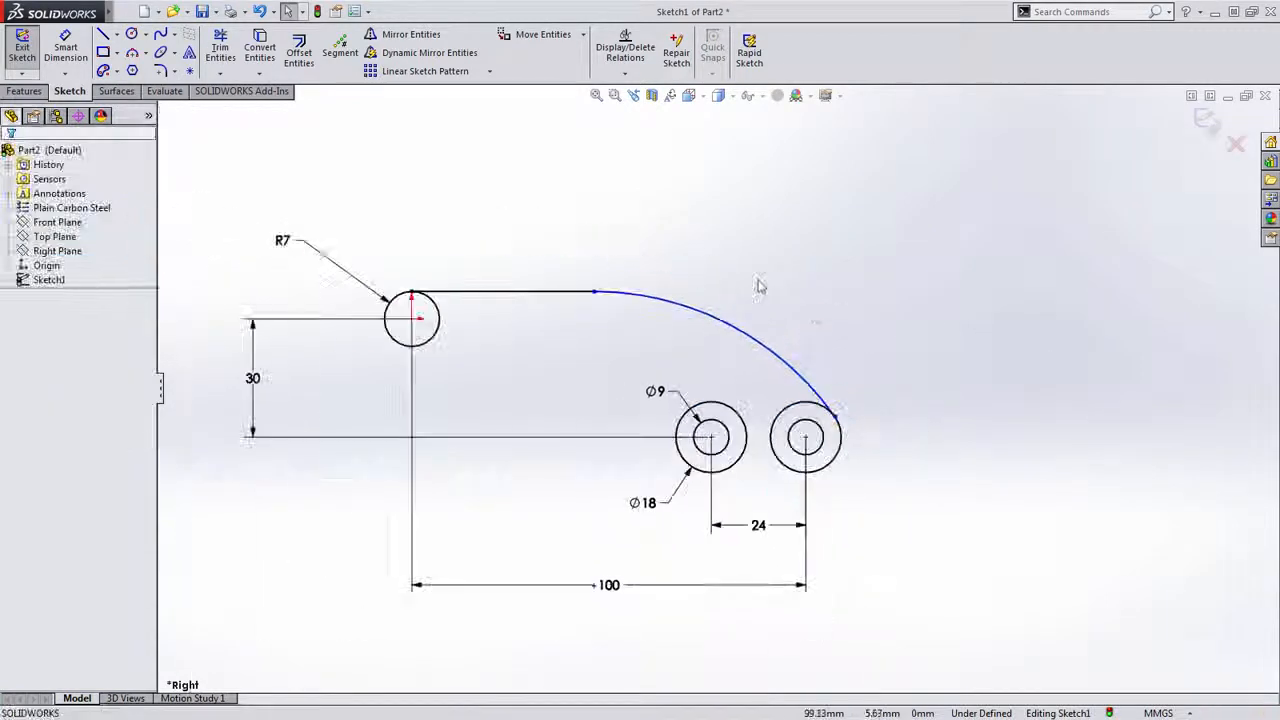
{"action": "key", "text": "s"}
{"action": "left_click", "coordinate": [733, 250]}
{"action": "left_click", "coordinate": [748, 337]}
{"action": "left_click", "coordinate": [805, 256]}
{"action": "type", "text": "100"}
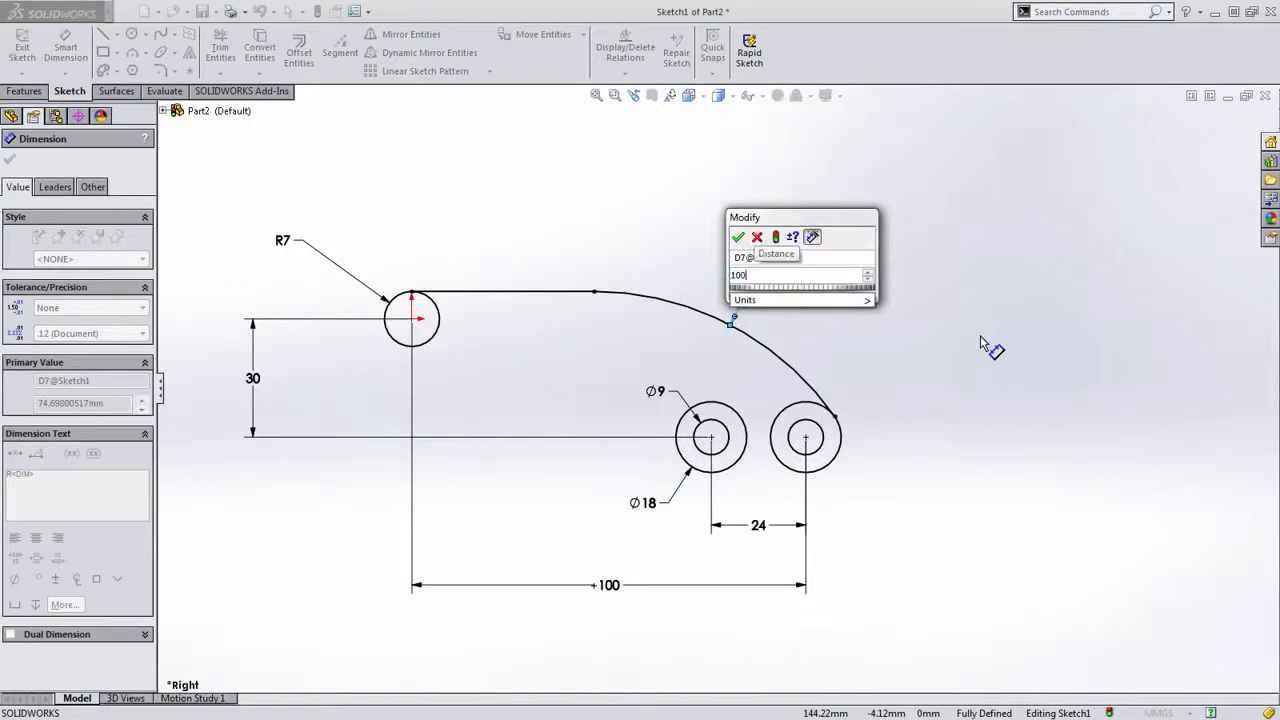
{"action": "key", "text": "Return"}
{"action": "key", "text": "Escape"}
Draw an upward-bulging three-point arc between the lower facing sides of the two outer circles.
{"action": "scroll", "coordinate": [775, 450], "scroll_direction": "down", "scroll_amount": 6}
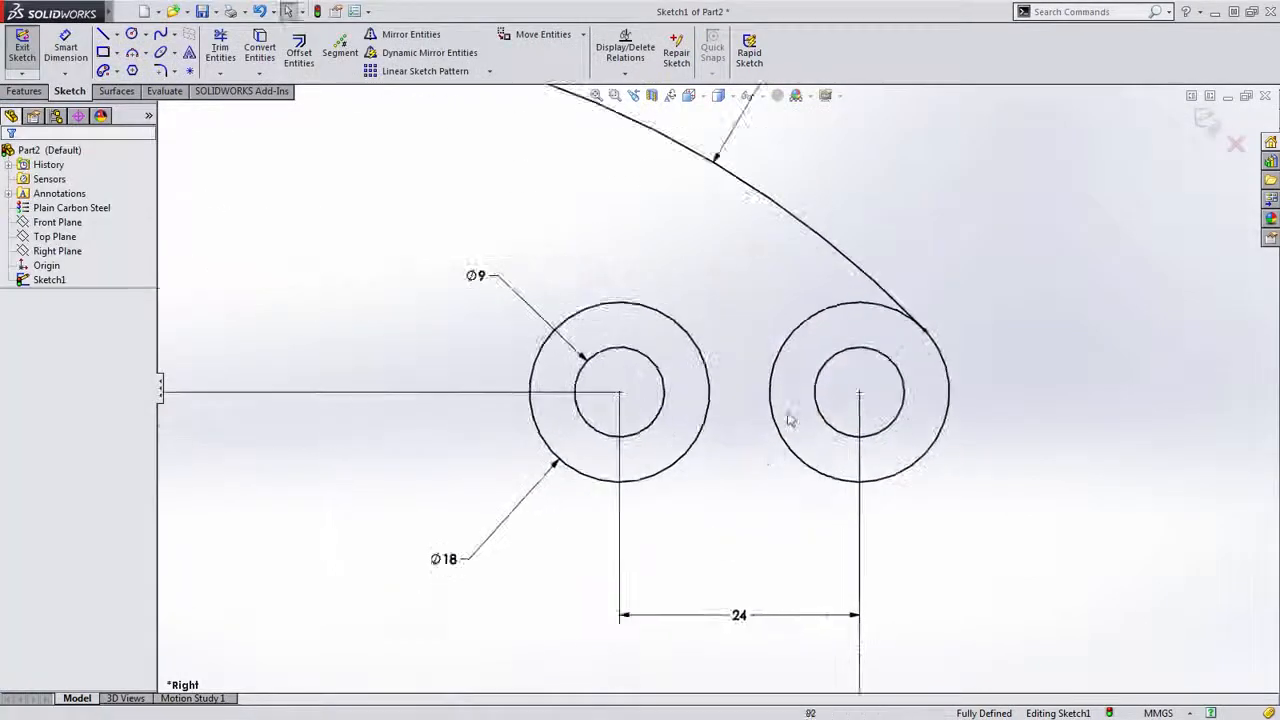
{"action": "key", "text": "s"}
{"action": "left_click", "coordinate": [734, 469]}
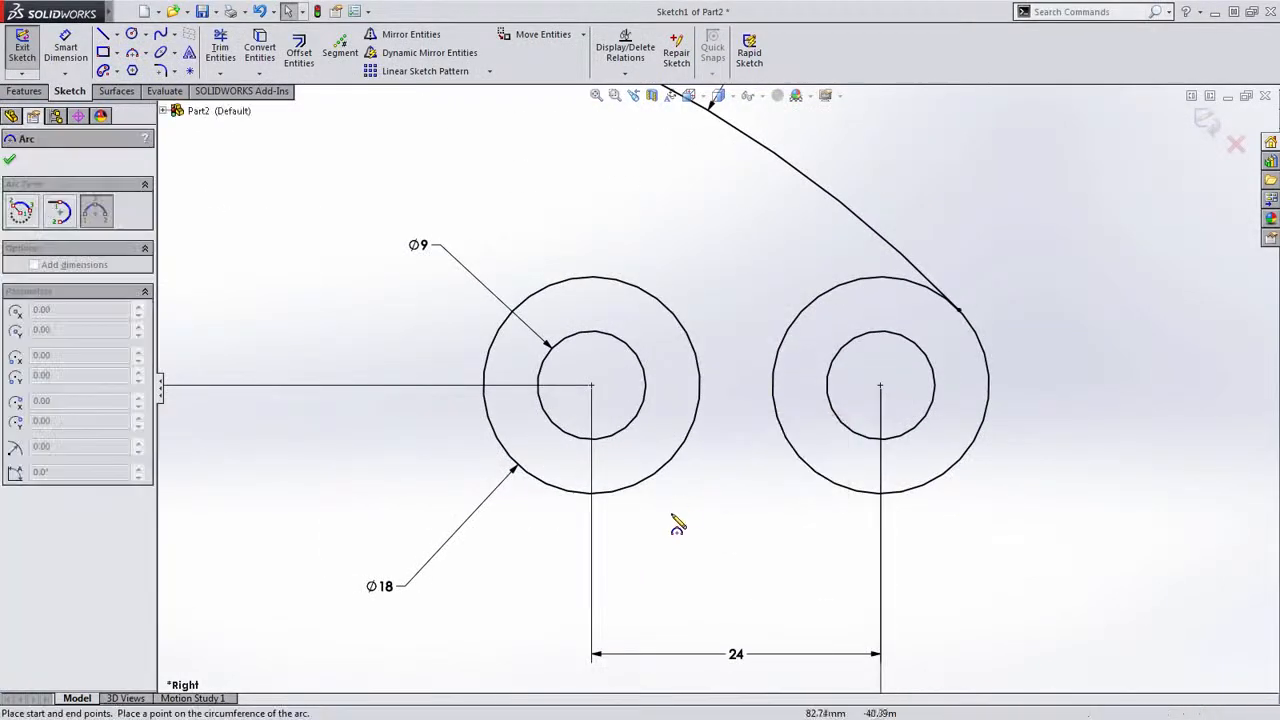
{"action": "left_click", "coordinate": [655, 474]}
{"action": "left_click", "coordinate": [826, 480]}
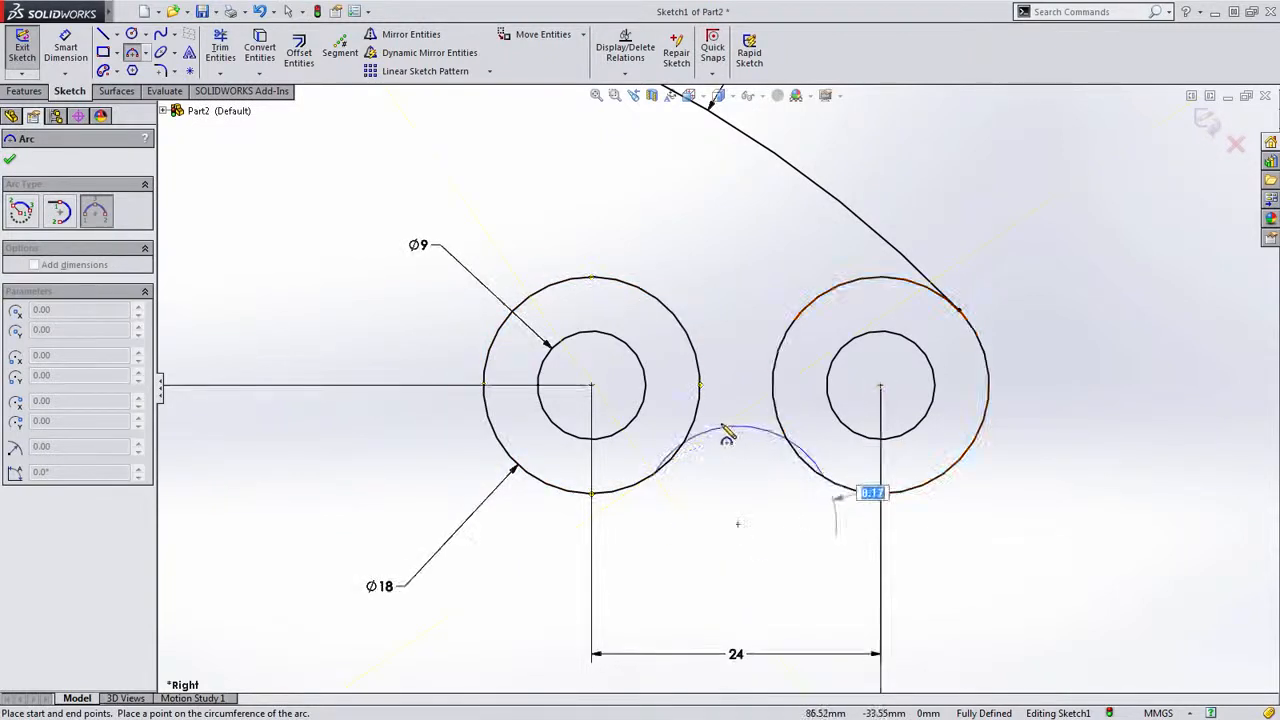
{"action": "left_click", "coordinate": [734, 406]}
{"action": "key", "text": "Escape"}
Add tangent relations between the small connecting arc and both outer circles.
{"action": "left_click_drag", "start_coordinate": [736, 432], "coordinate": [640, 496]}
{"action": "left_click", "coordinate": [706, 434]}
{"action": "left_click_drag", "start_coordinate": [846, 449], "coordinate": [806, 480]}
{"action": "left_click", "coordinate": [872, 418]}
{"action": "left_click", "coordinate": [770, 537]}
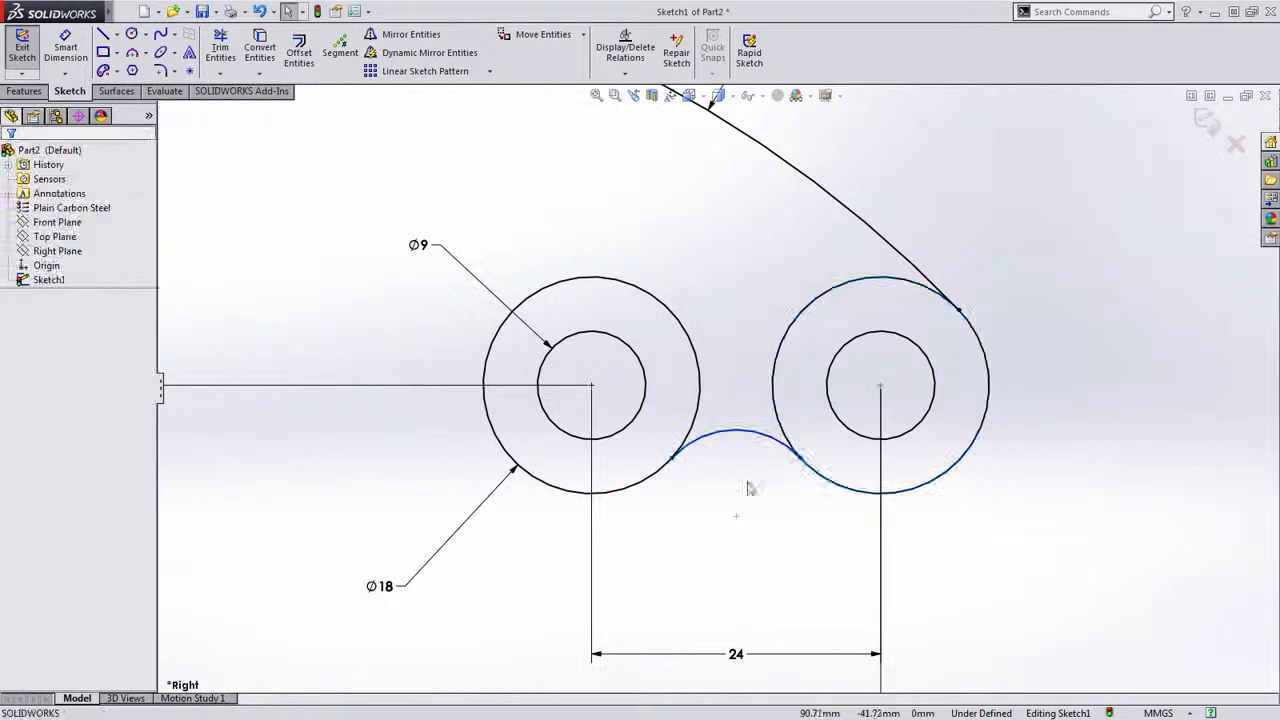
Dimension the radius of the small arc connecting the two outer circles to 15 mm.
{"action": "key", "text": "s"}
{"action": "left_click", "coordinate": [808, 465]}
{"action": "left_click", "coordinate": [754, 438]}
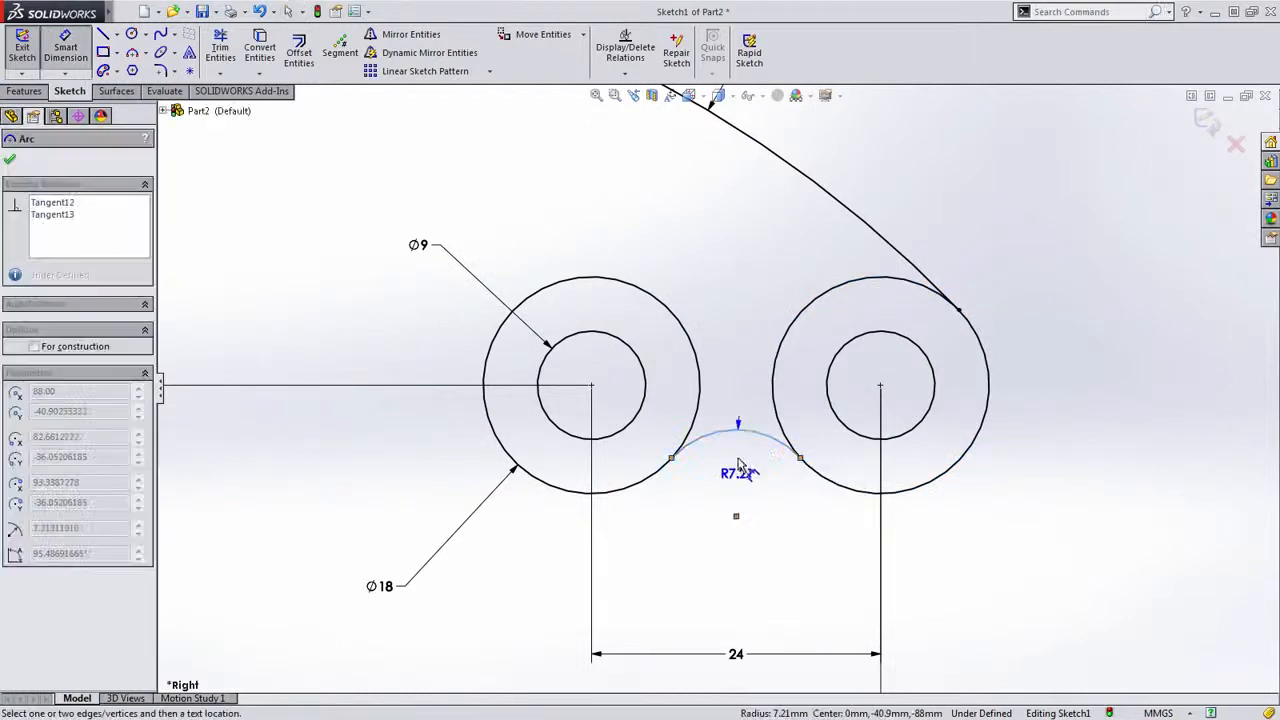
{"action": "left_click", "coordinate": [744, 470]}
{"action": "type", "text": "15"}
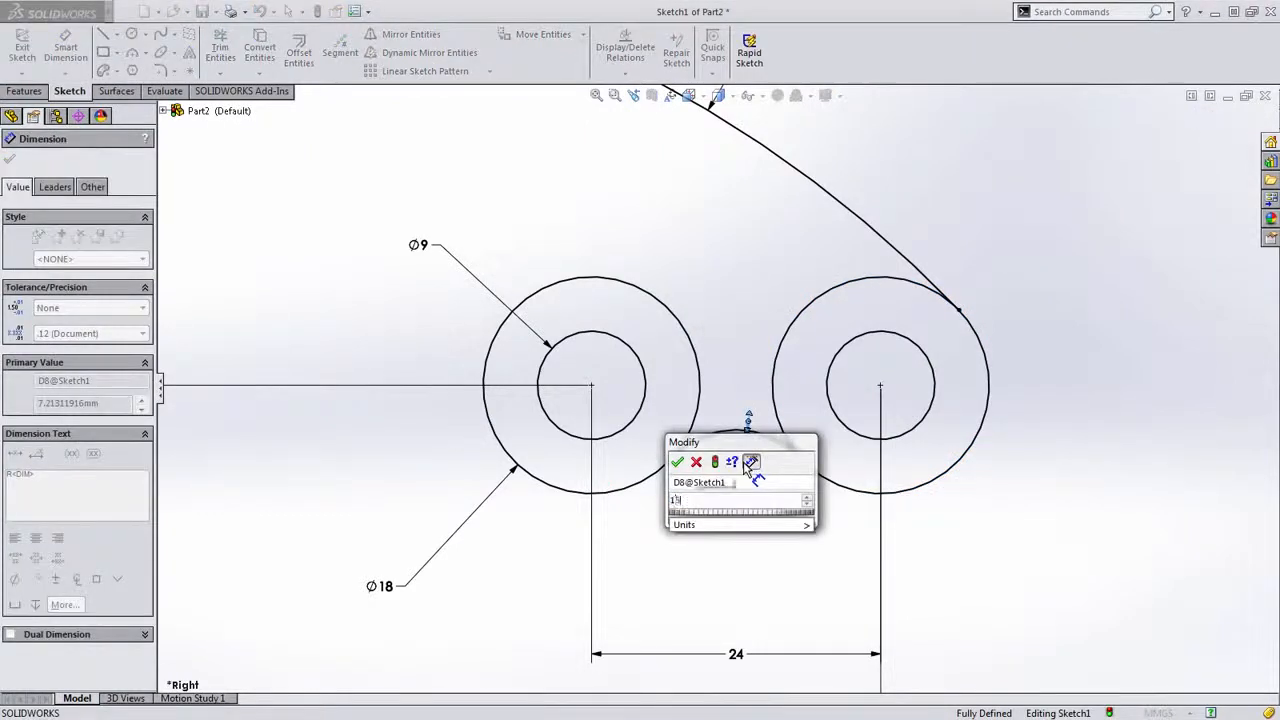
{"action": "key", "text": "Return"}
Draw a three-point arc from the lower side of the nearer 18 mm circle to the underside of the R7 circle, bulging upward.
{"action": "scroll", "coordinate": [748, 468], "scroll_direction": "down", "scroll_amount": 3}
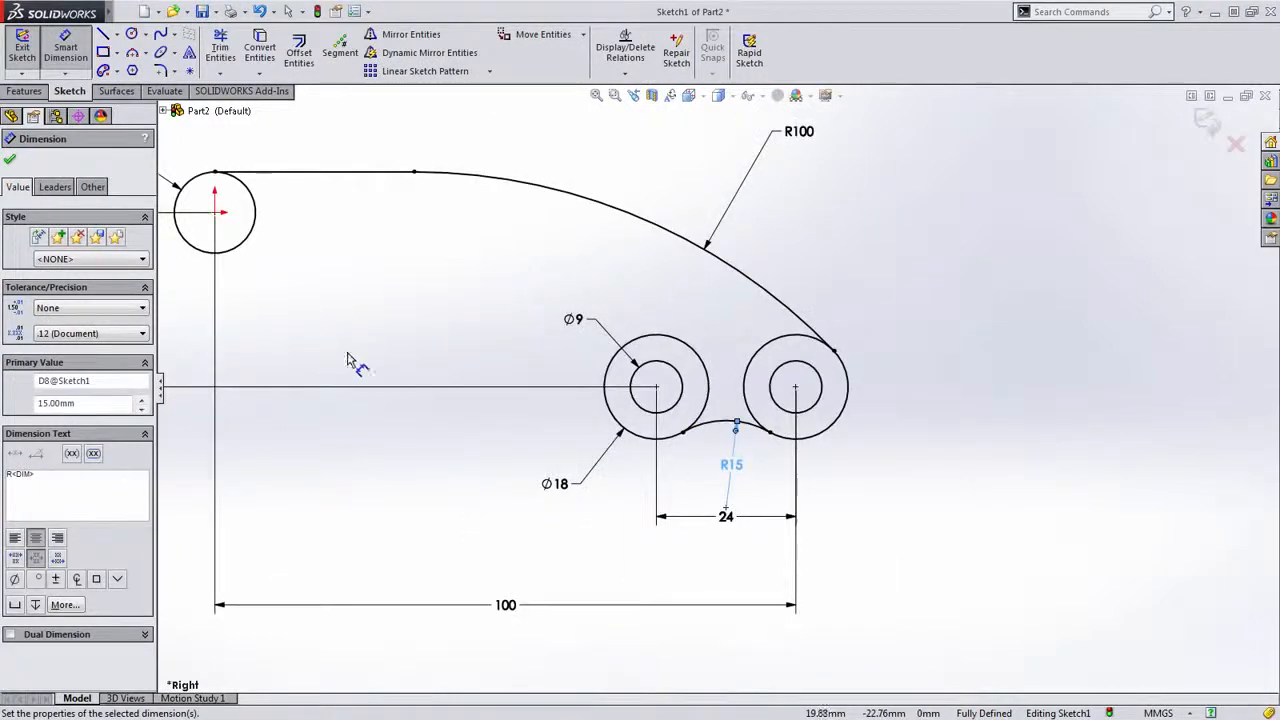
{"action": "key", "text": "f"}
{"action": "scroll", "coordinate": [545, 428], "scroll_direction": "down", "scroll_amount": 2}
{"action": "key", "text": "s"}
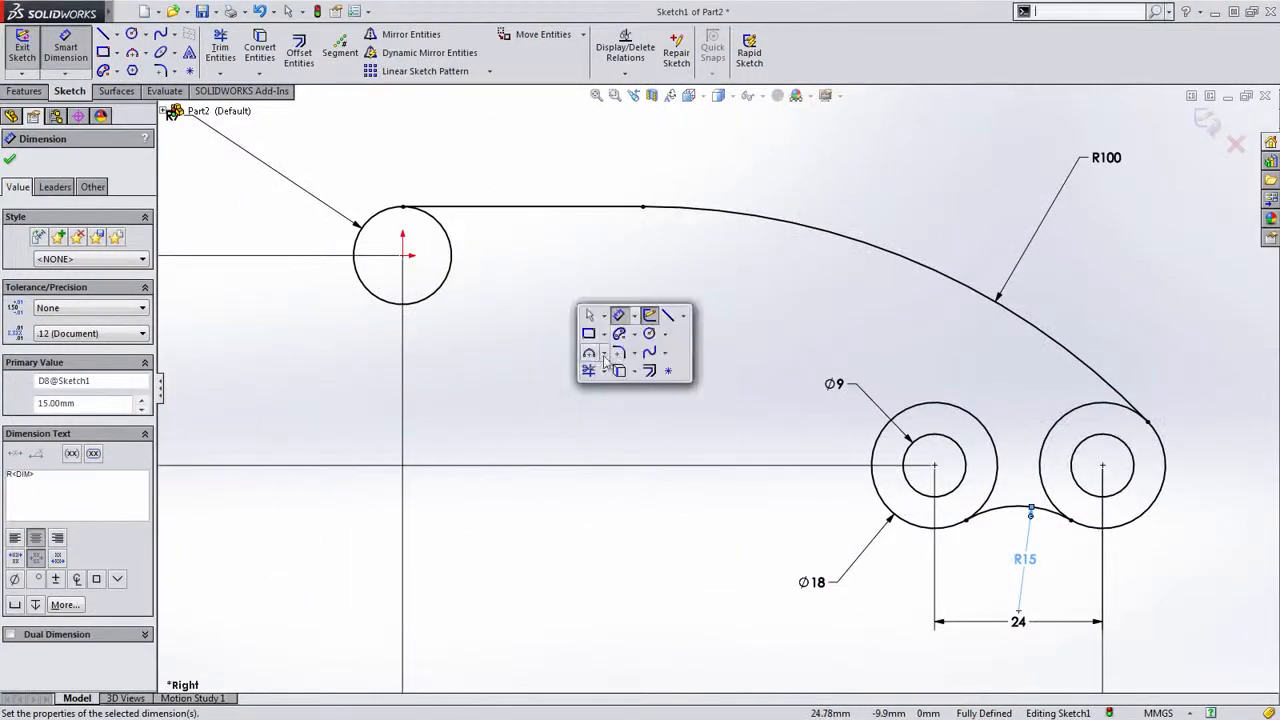
{"action": "left_click", "coordinate": [589, 352]}
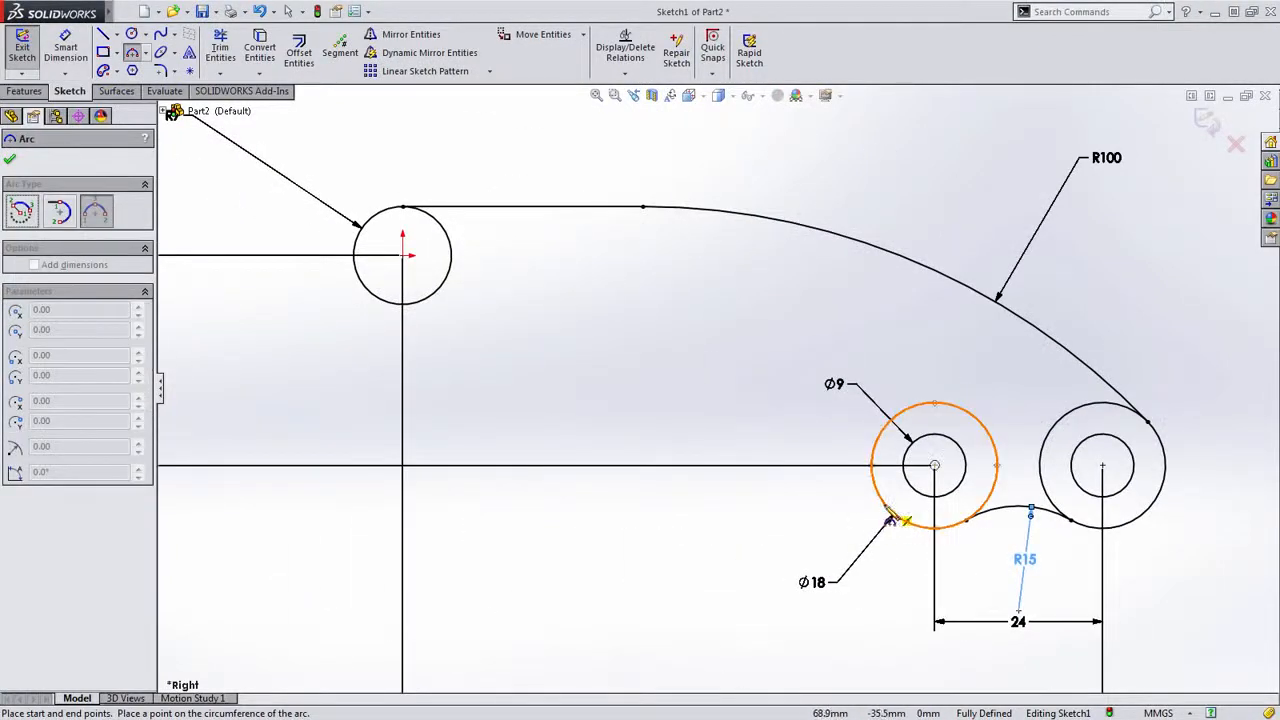
{"action": "left_click", "coordinate": [890, 520]}
{"action": "left_click", "coordinate": [426, 302]}
{"action": "left_click", "coordinate": [706, 309]}
{"action": "key", "text": "Escape"}
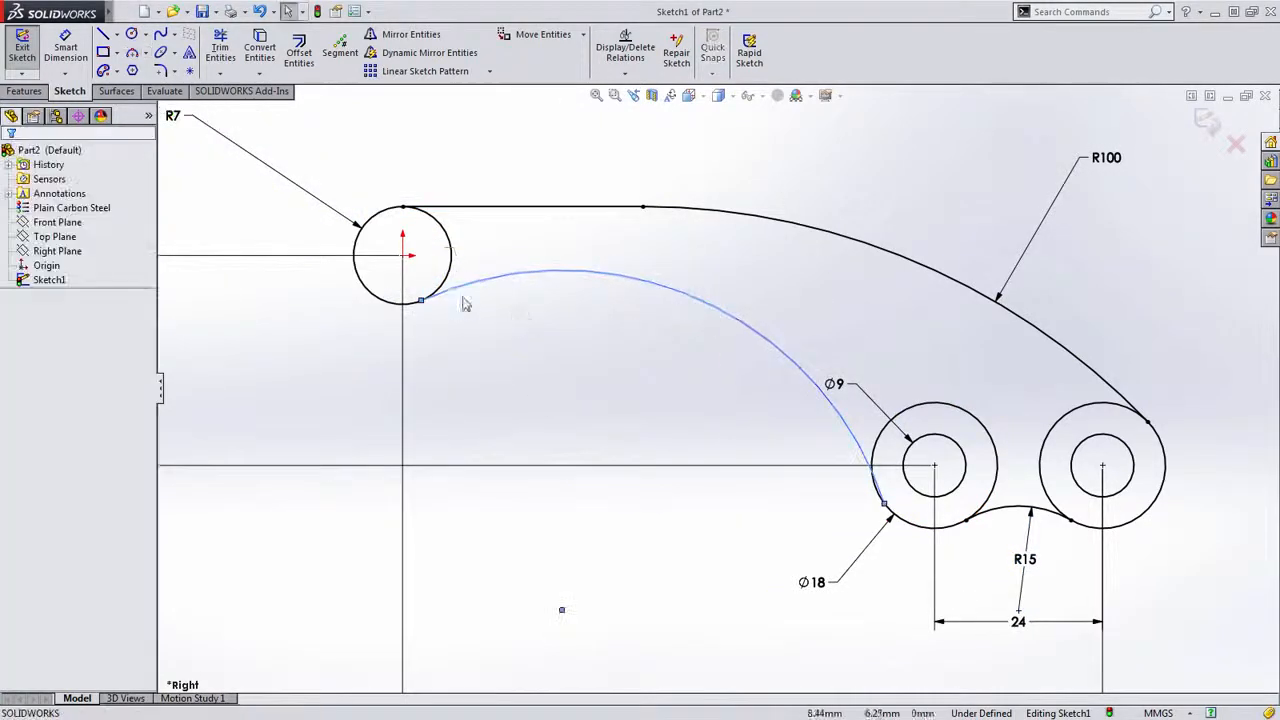
Add tangent relations between the long lower arc and both the R7 circle and the 18 mm circle.
{"action": "left_click_drag", "start_coordinate": [434, 302], "coordinate": [438, 304]}
{"action": "left_click", "coordinate": [603, 251]}
{"action": "left_click", "coordinate": [684, 418]}
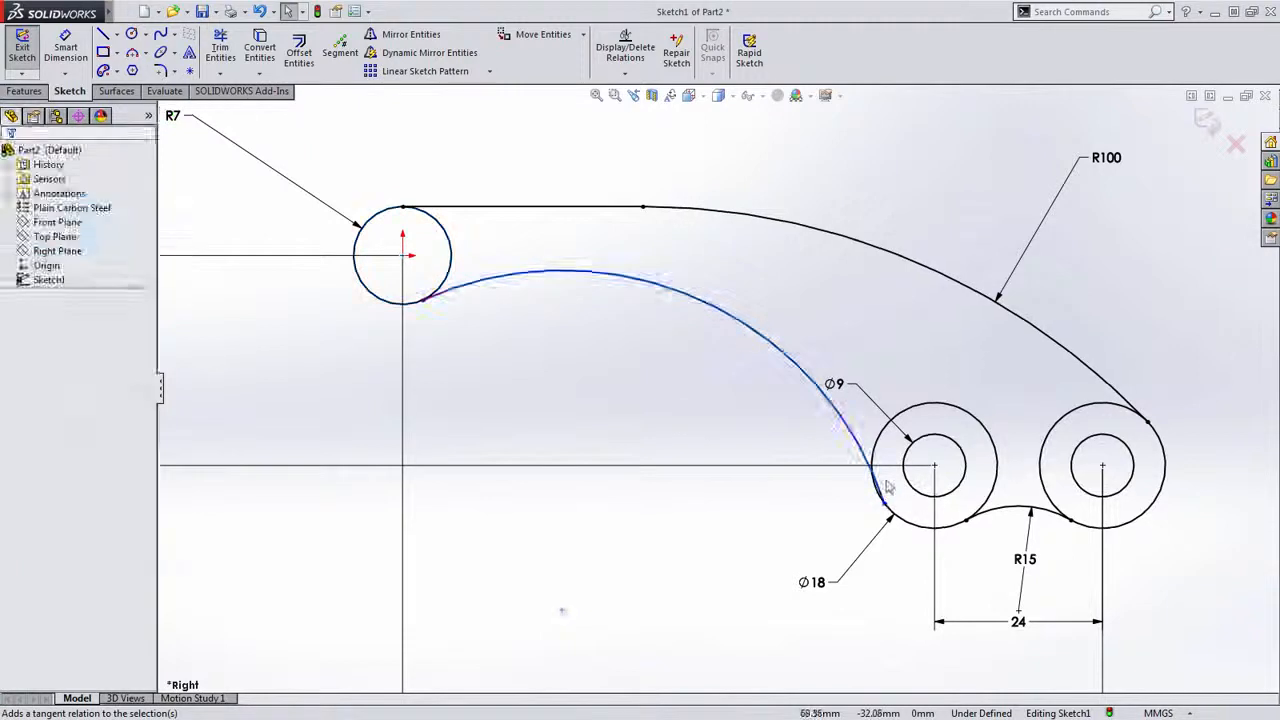
{"action": "left_click", "coordinate": [868, 493]}
{"action": "left_click_drag", "start_coordinate": [890, 484], "coordinate": [867, 506]}
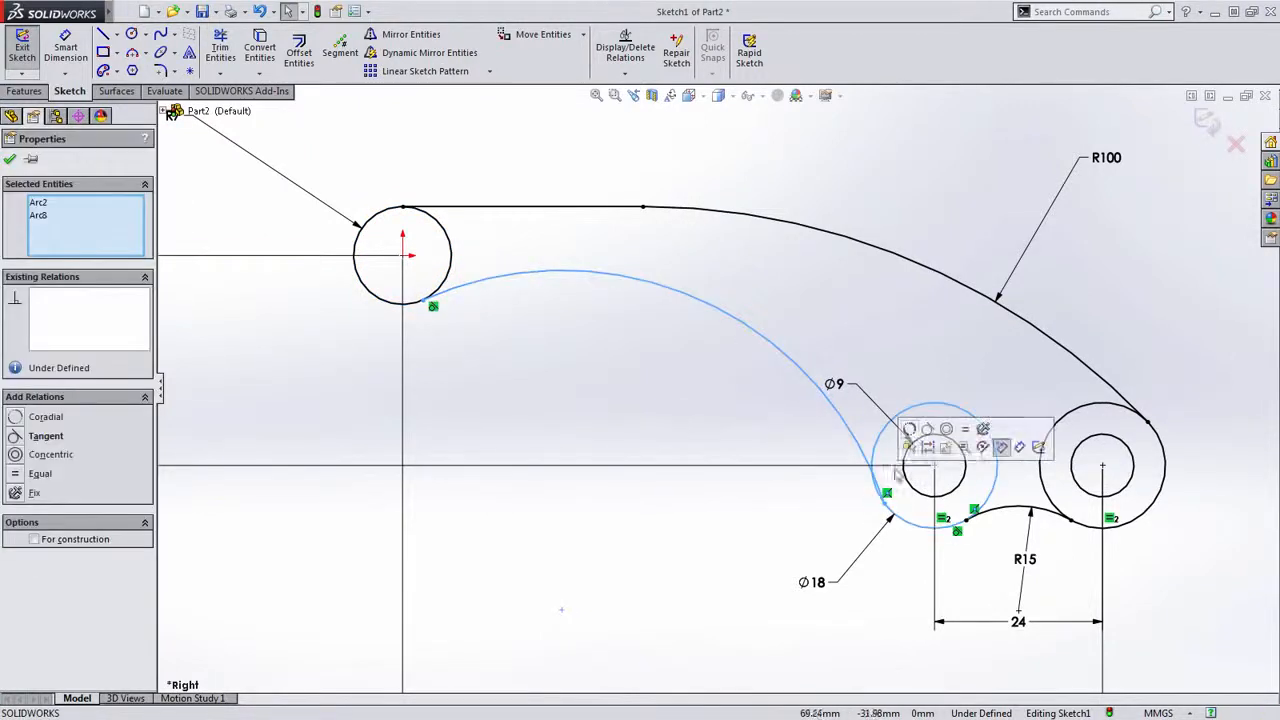
{"action": "left_click", "coordinate": [927, 430]}
{"action": "left_click", "coordinate": [686, 357]}
Dimension the long lower arc's radius to 50 mm.
{"action": "right_click_drag", "start_coordinate": [706, 381], "coordinate": [695, 346]}
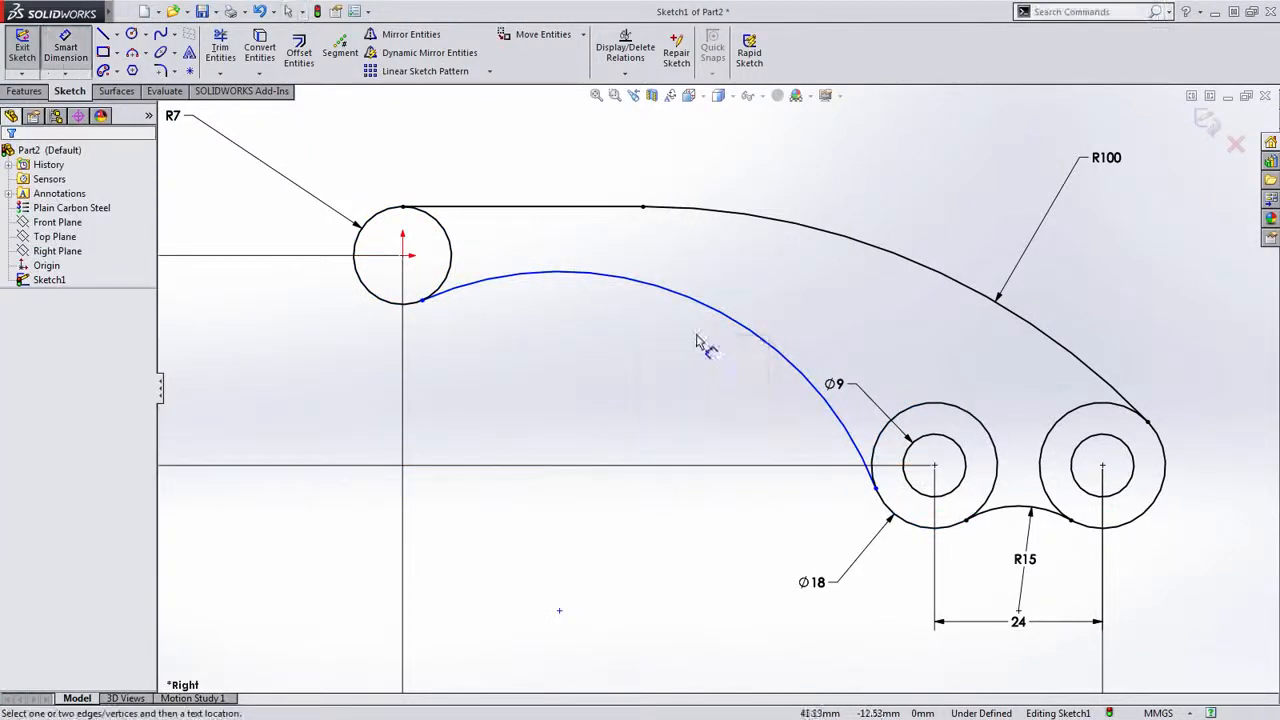
{"action": "left_click", "coordinate": [722, 323]}
{"action": "left_click", "coordinate": [677, 364]}
{"action": "type", "text": "50"}
{"action": "key", "text": "Return"}
{"action": "key", "text": "Escape"}
Start a boss extrusion of the profile sketch, selecting the R7 circle, both rings around the 9 mm holes and the curved body region as contours.
{"action": "scroll", "coordinate": [675, 360], "scroll_direction": "up", "scroll_amount": 3}
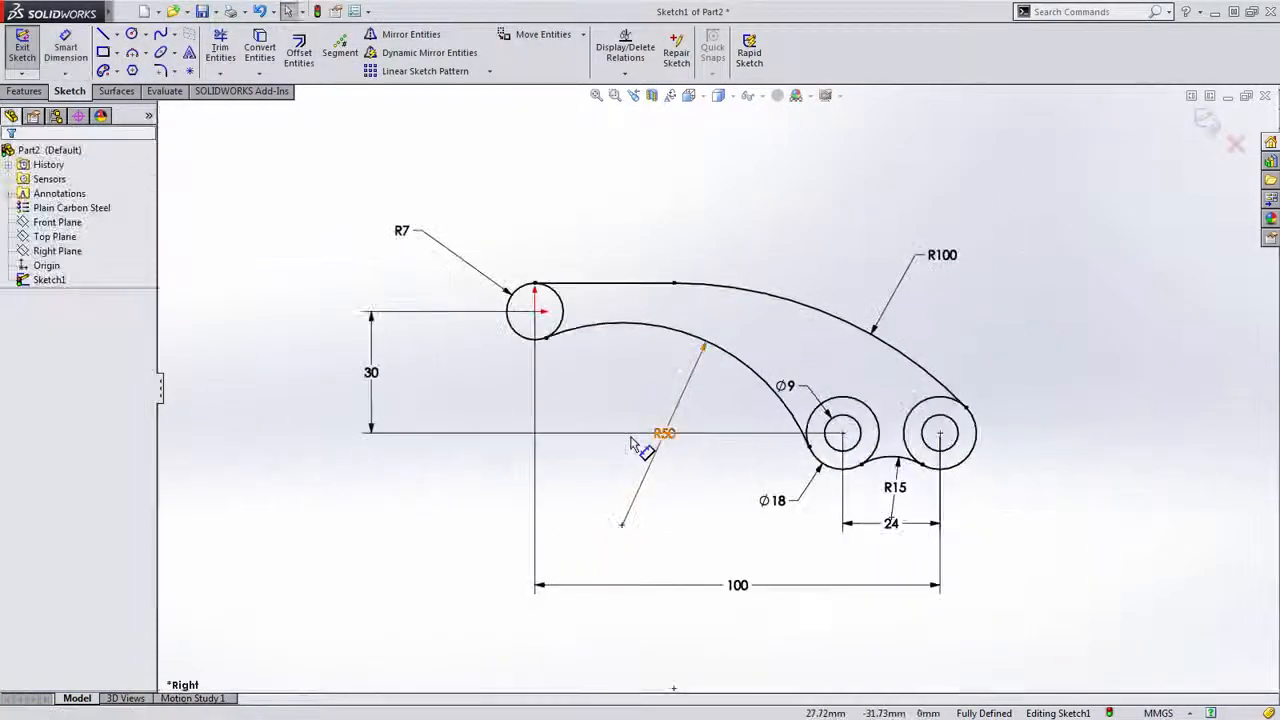
{"action": "middle_click_drag", "start_coordinate": [628, 433], "coordinate": [559, 470], "text": "ctrl"}
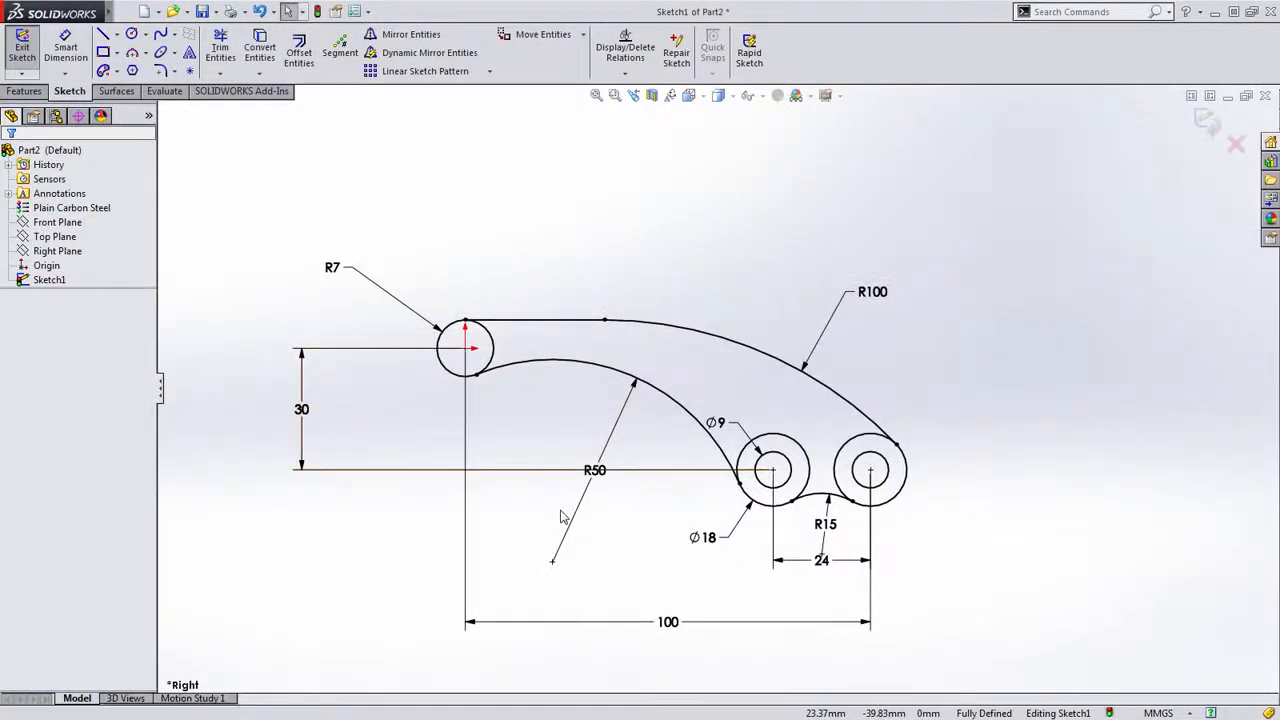
{"action": "scroll", "coordinate": [662, 468], "scroll_direction": "down", "scroll_amount": 2}
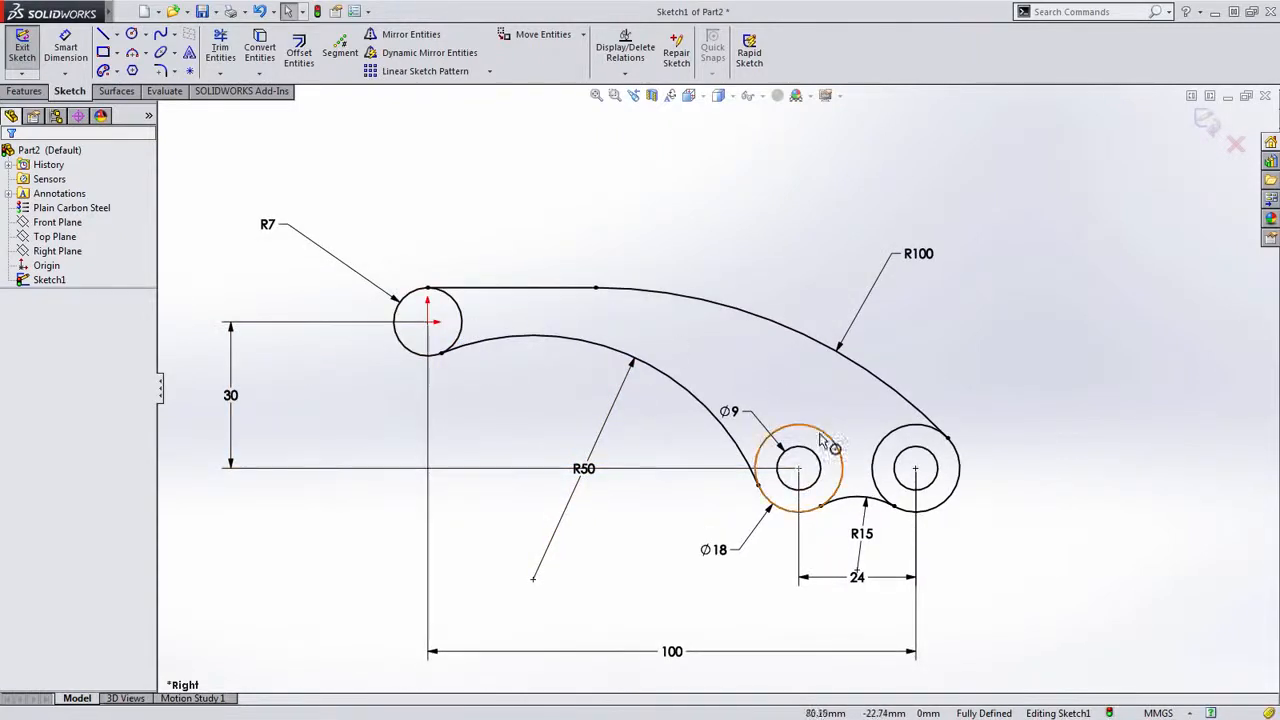
{"action": "mouse_move", "coordinate": [520, 409]}
{"action": "middle_mouse_down"}
{"action": "mouse_move", "coordinate": [580, 486]}
{"action": "mouse_move", "coordinate": [563, 409]}
{"action": "mouse_move", "coordinate": [591, 411]}
{"action": "mouse_move", "coordinate": [612, 435]}
{"action": "middle_mouse_up"}
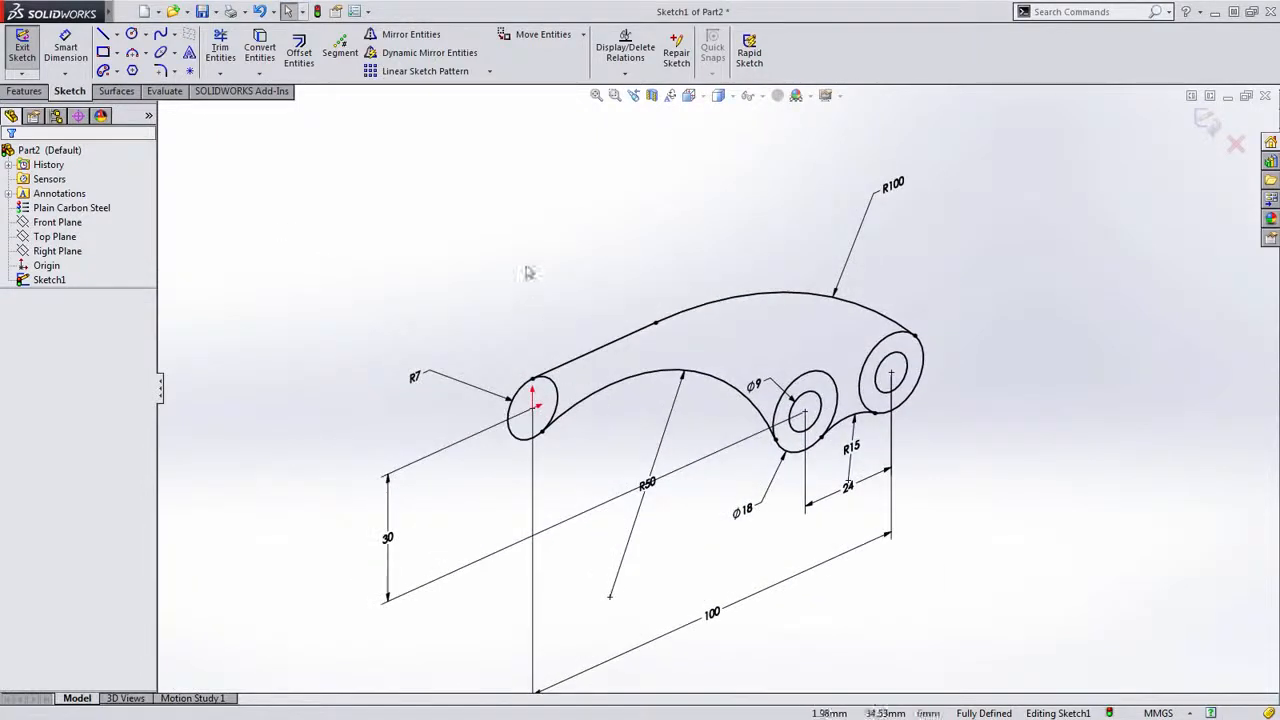
{"action": "key", "text": "ctrl+b"}
{"action": "key", "text": "s"}
{"action": "left_click", "coordinate": [547, 193]}
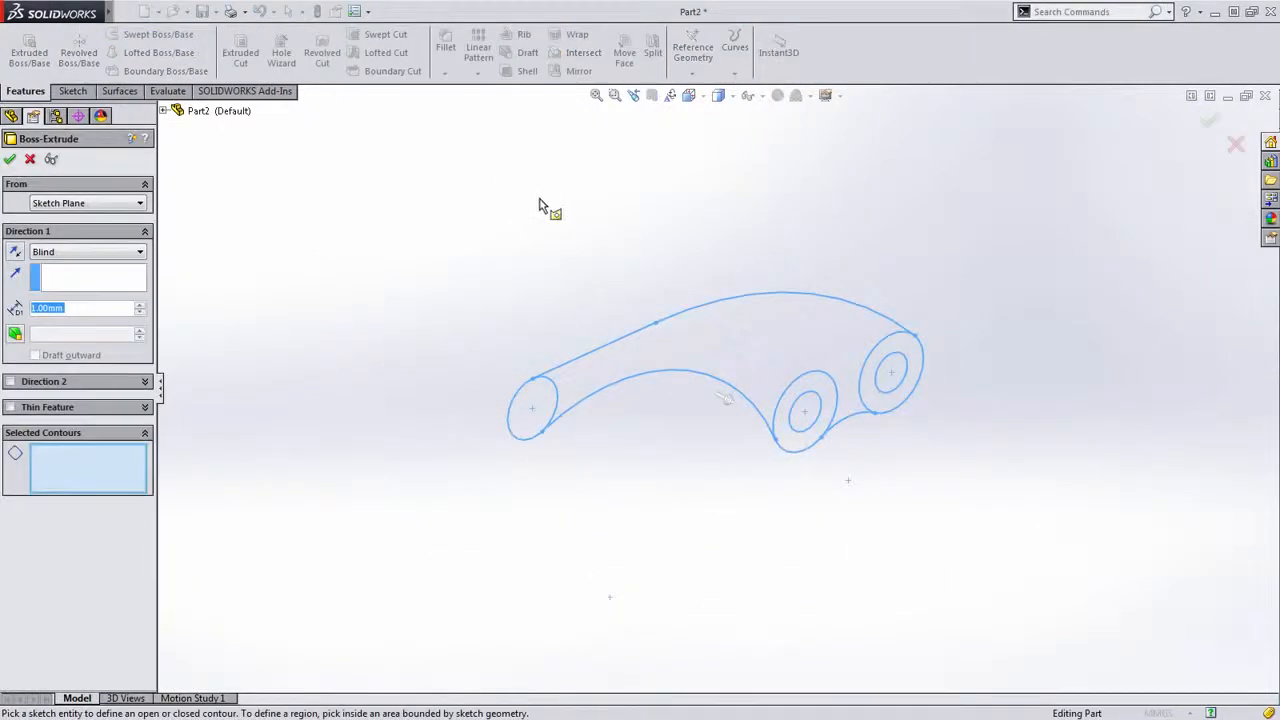
{"action": "left_click", "coordinate": [558, 399]}
{"action": "left_click_drag", "start_coordinate": [679, 471], "coordinate": [681, 474]}
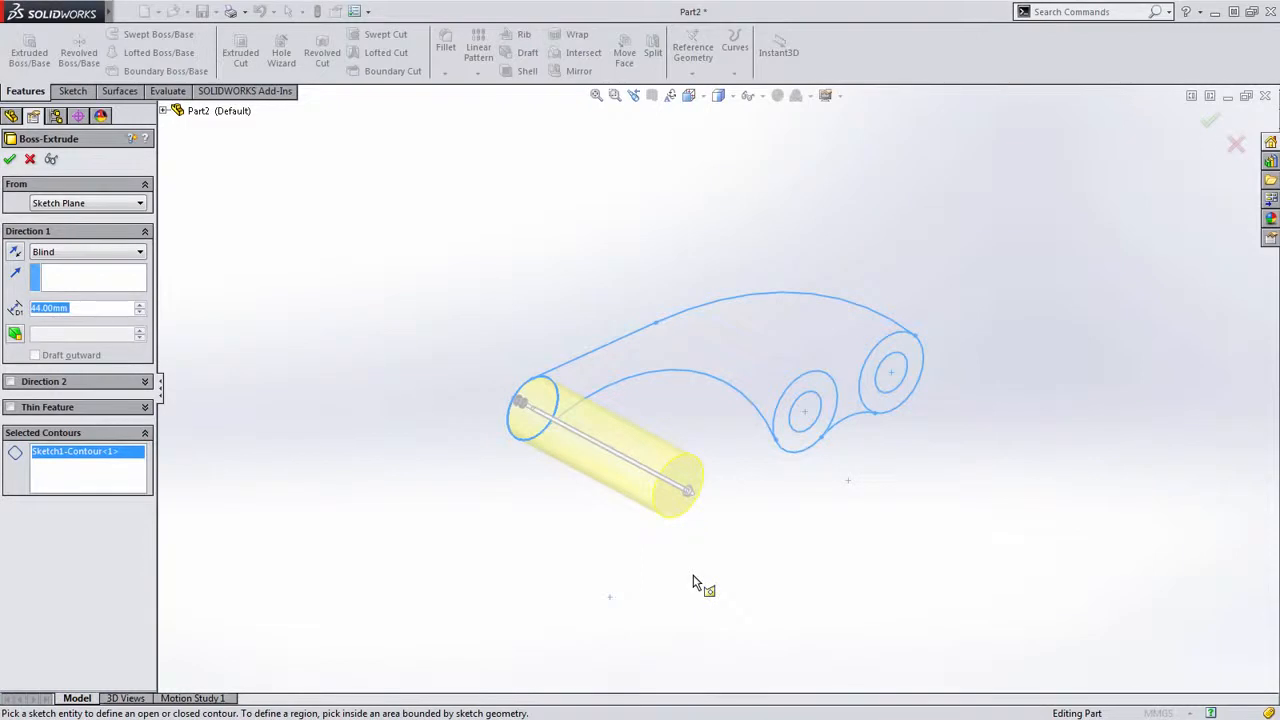
{"action": "left_click", "coordinate": [811, 449]}
{"action": "left_click", "coordinate": [906, 410]}
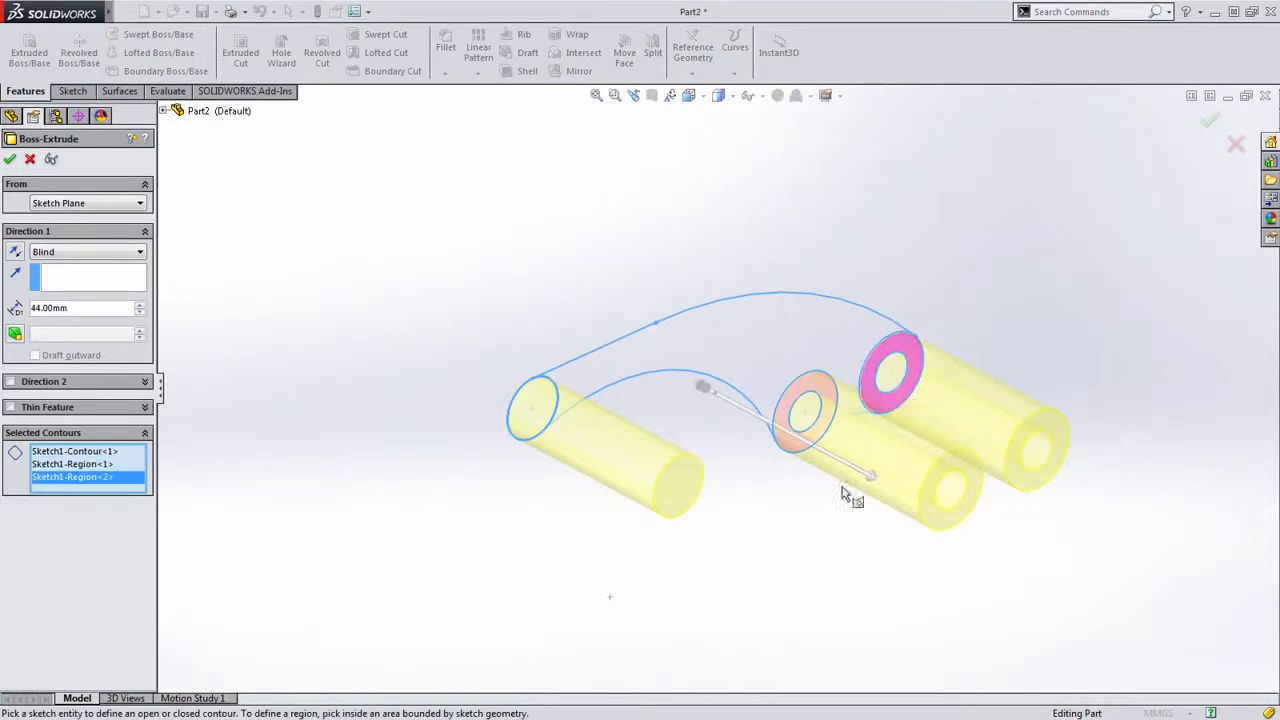
{"action": "left_click", "coordinate": [775, 310]}
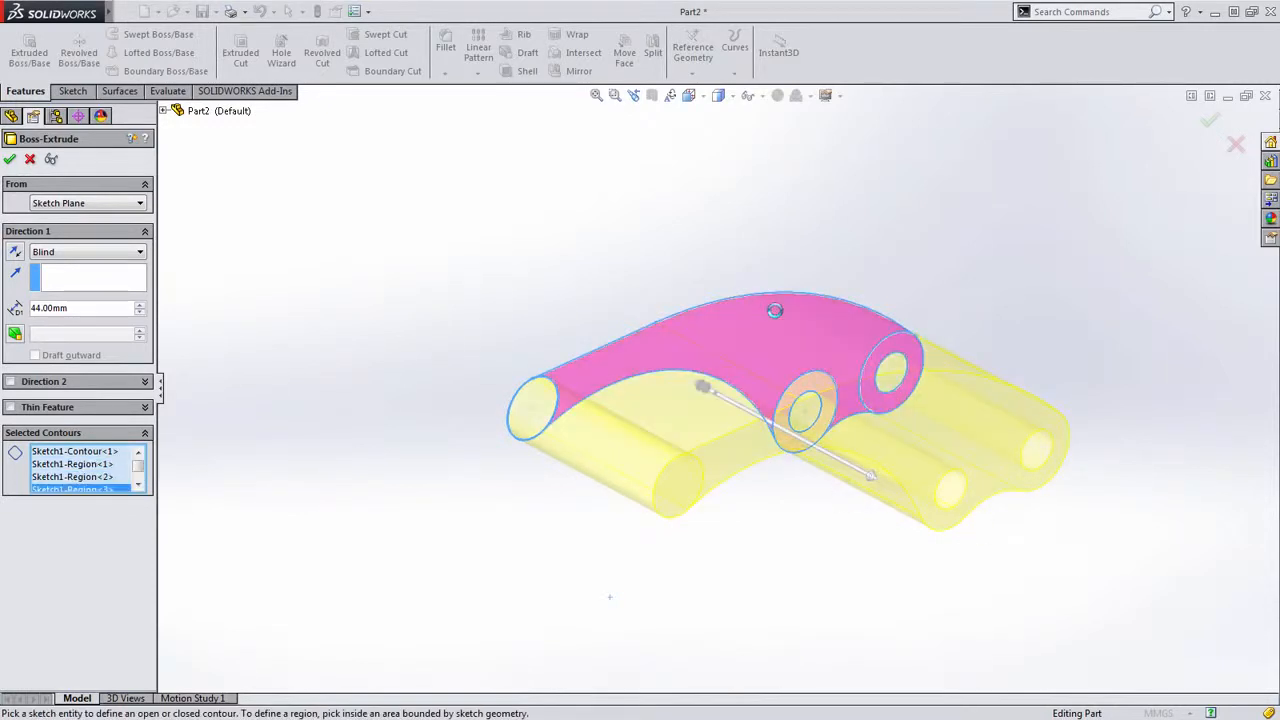
Set the extrusion to Mid Plane with a depth of 24 mm and accept it.
{"action": "right_click", "coordinate": [346, 202]}
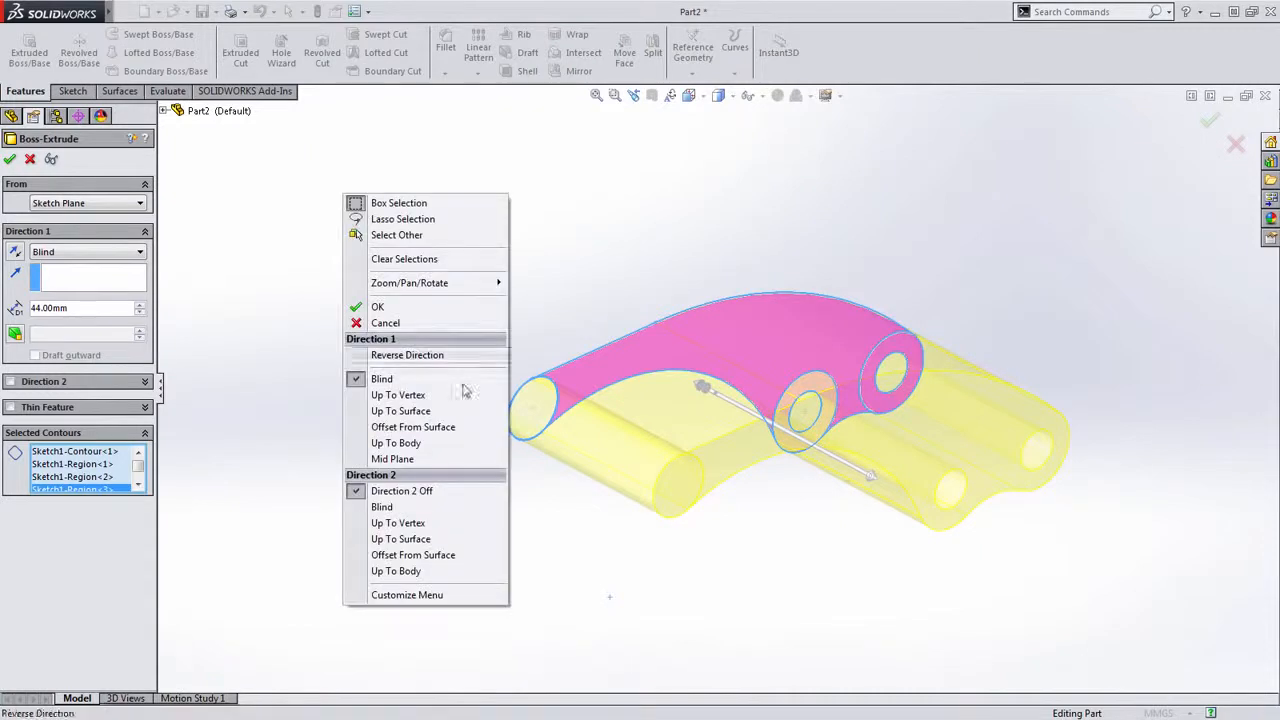
{"action": "left_click", "coordinate": [420, 458]}
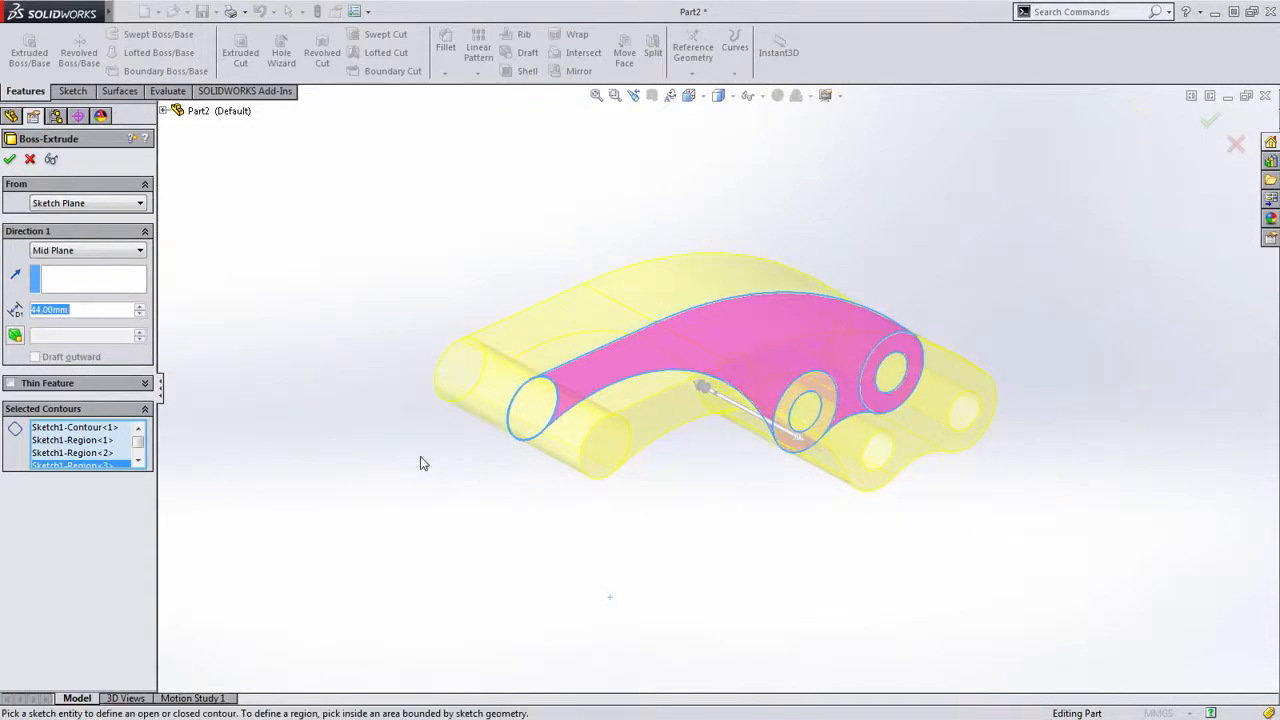
{"action": "type", "text": "24"}
{"action": "key", "text": "Return"}
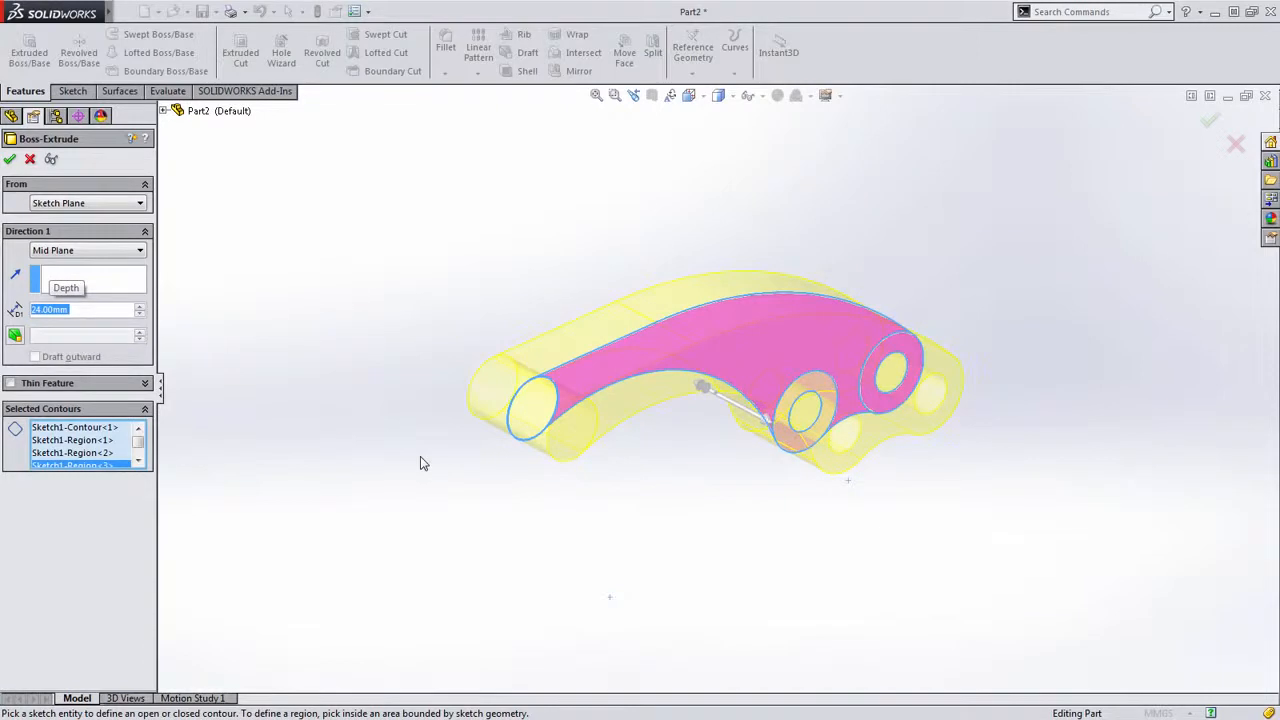
{"action": "middle_click_drag", "start_coordinate": [420, 462], "coordinate": [505, 456]}
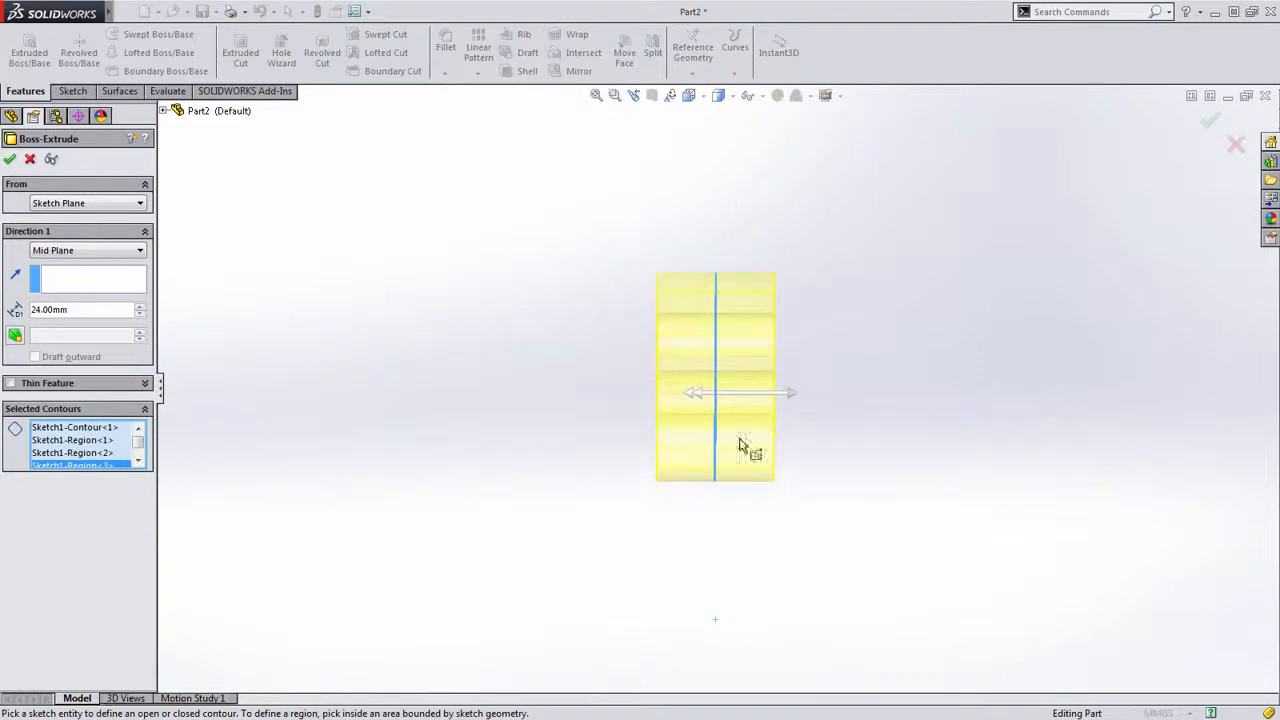
{"action": "middle_click_drag", "start_coordinate": [834, 443], "coordinate": [758, 461]}
{"action": "left_click", "coordinate": [1211, 120]}
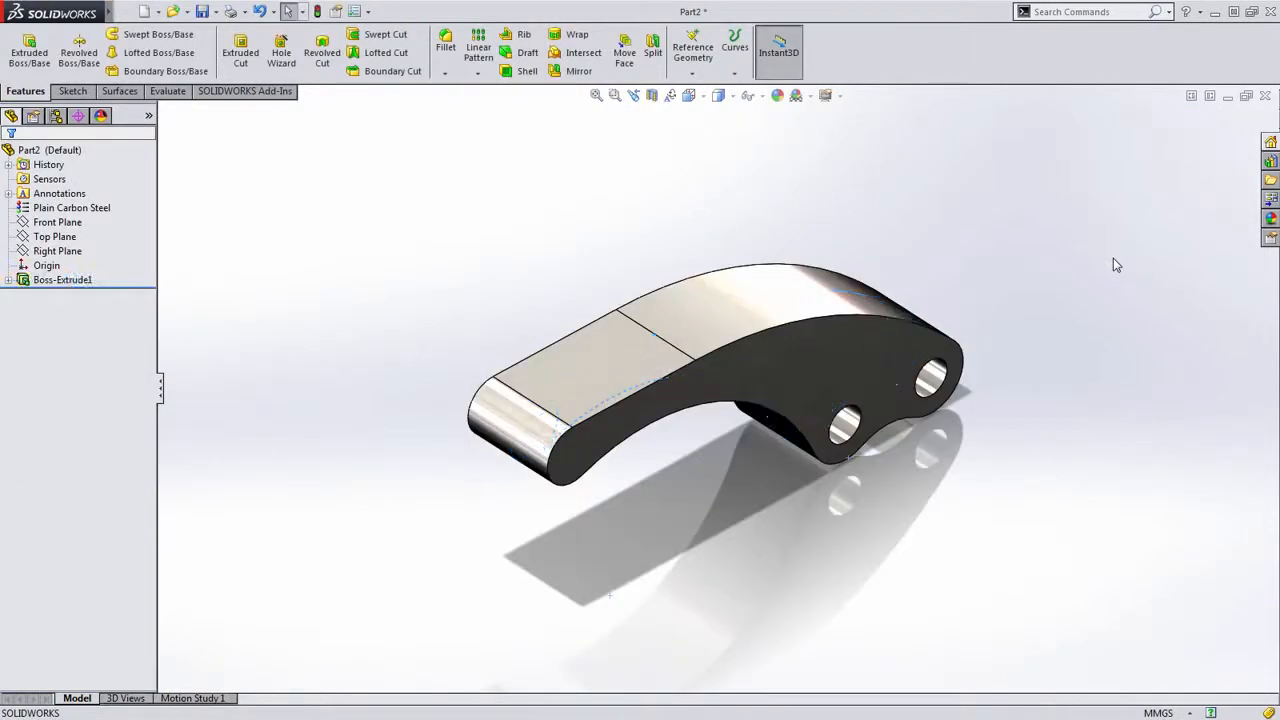
Sketch on the Top Plane a vertical line about 36 mm long from the lever's rounded end edge, continued by a tangent arc ending on the side edge.
{"action": "middle_click_drag", "start_coordinate": [1025, 492], "coordinate": [997, 451]}
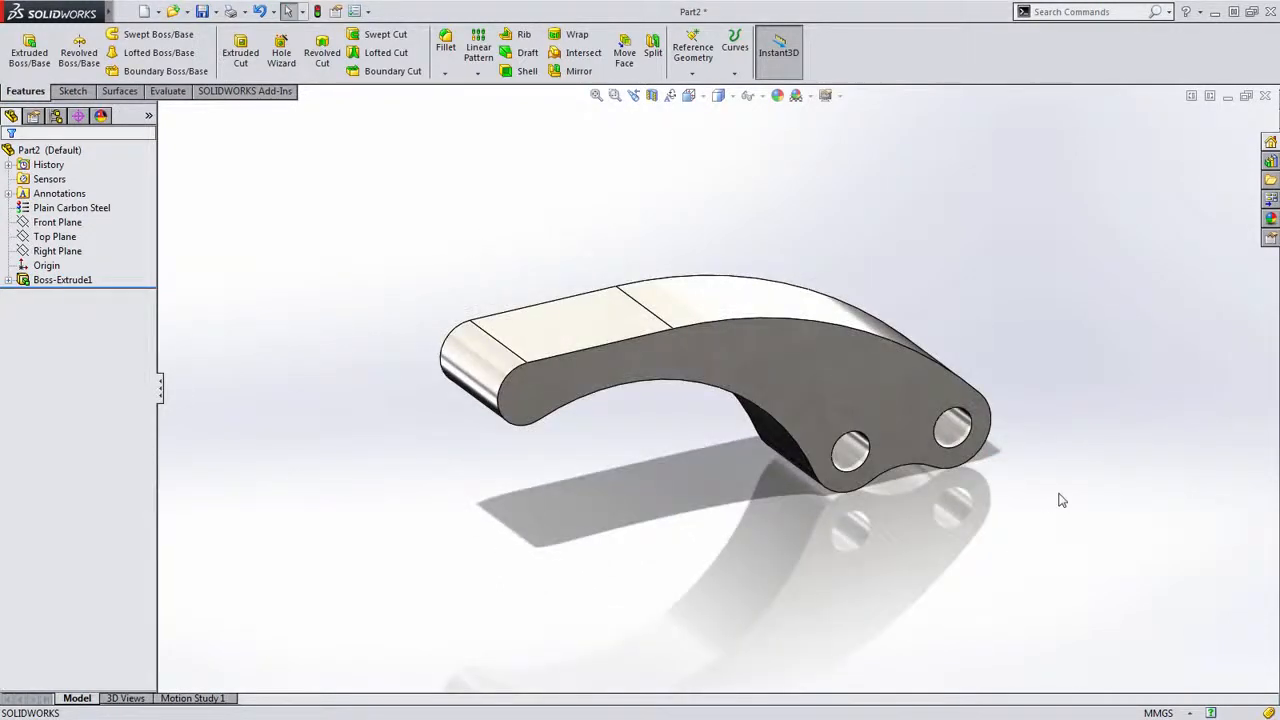
{"action": "left_click", "coordinate": [54, 236]}
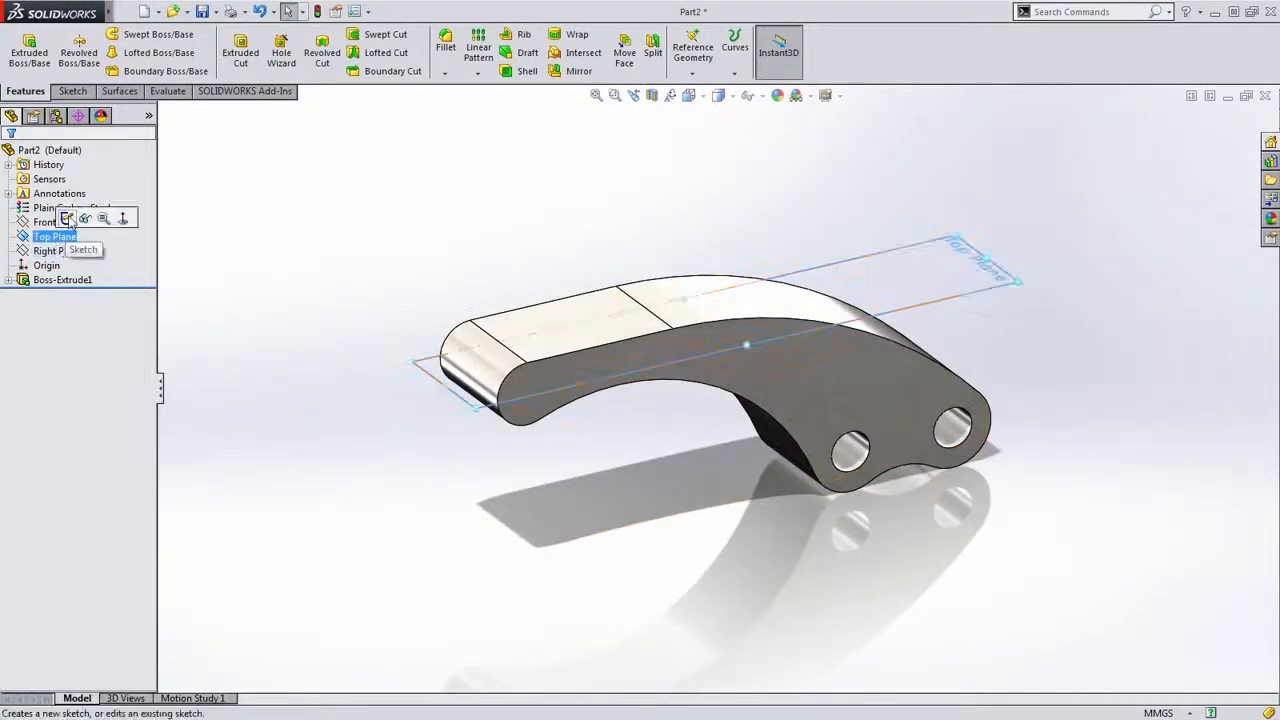
{"action": "left_click", "coordinate": [67, 219]}
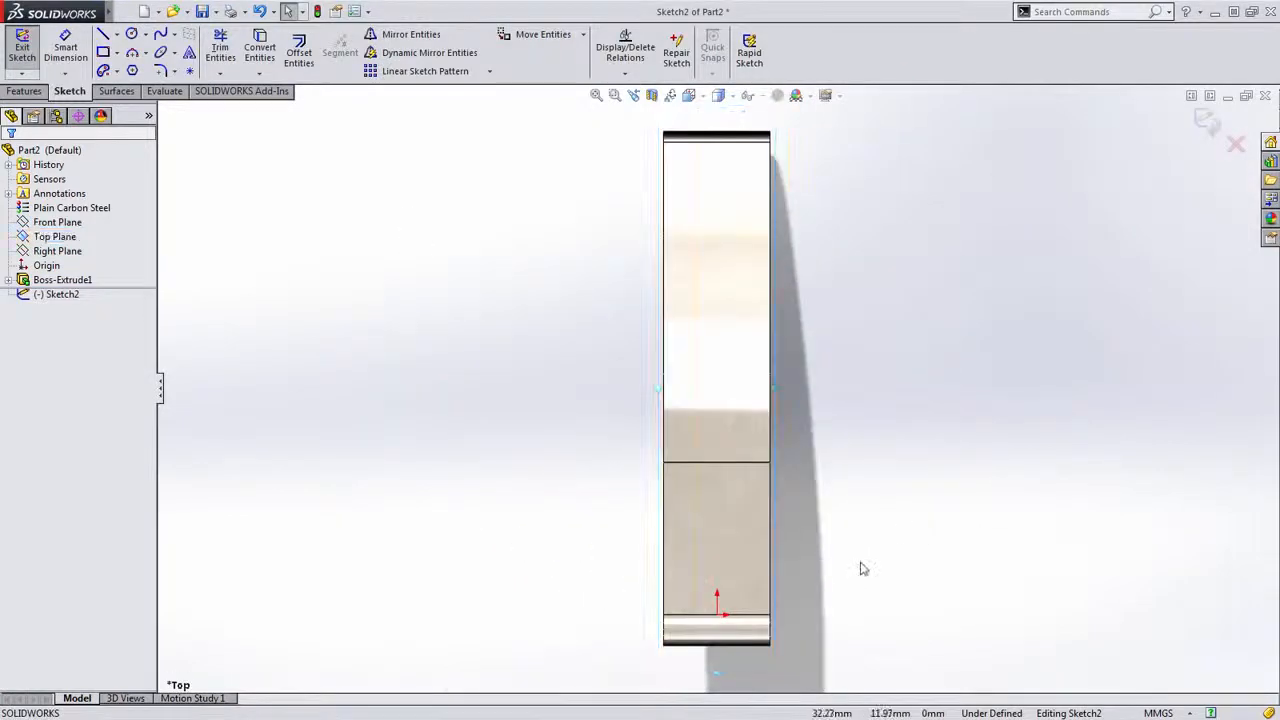
{"action": "middle_click_drag", "start_coordinate": [862, 568], "coordinate": [751, 509], "text": "ctrl"}
{"action": "mouse_move", "coordinate": [795, 450]}
{"action": "right_mouse_down"}
{"action": "mouse_move", "coordinate": [810, 425]}
{"action": "mouse_move", "coordinate": [834, 425]}
{"action": "right_mouse_up"}
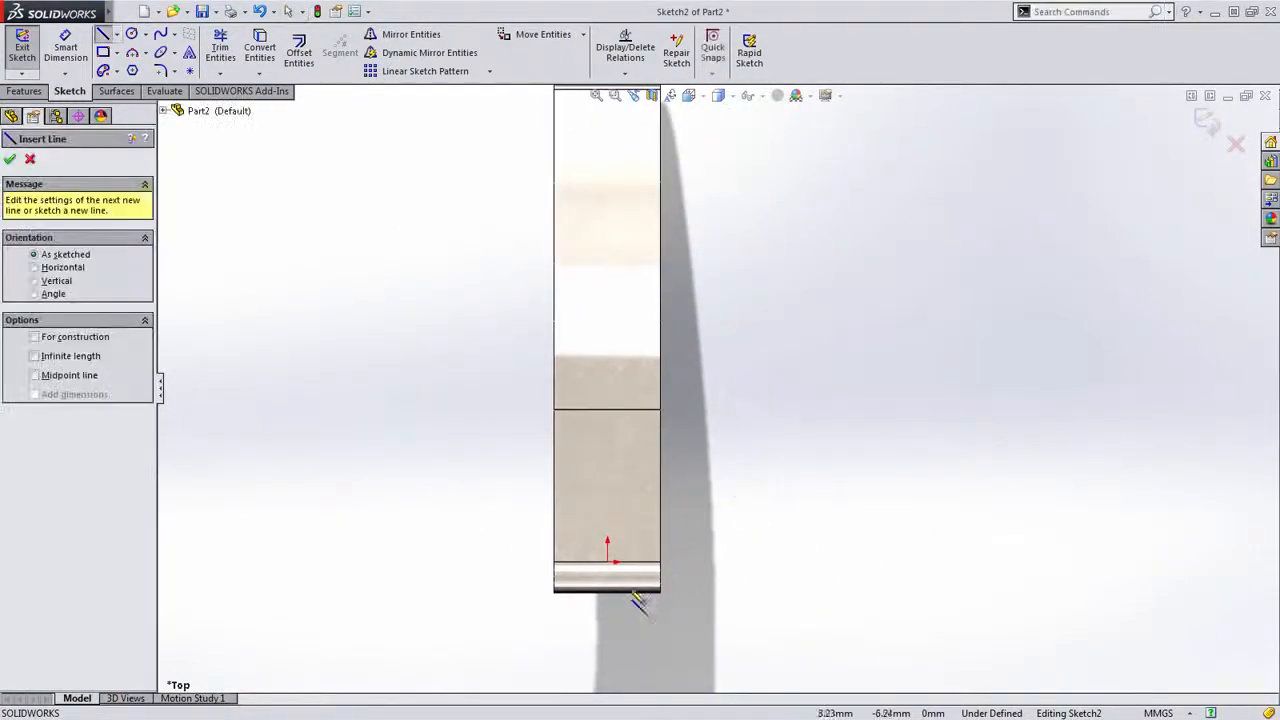
{"action": "left_click", "coordinate": [627, 592]}
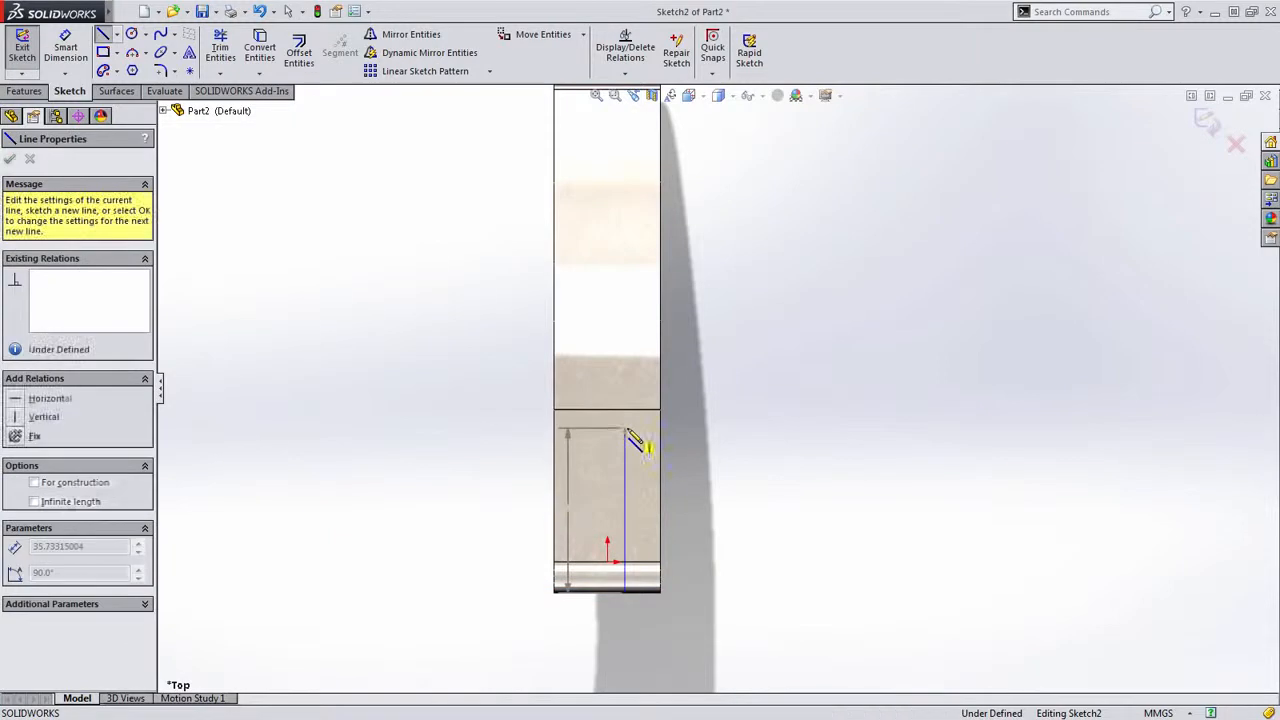
{"action": "left_click", "coordinate": [625, 428]}
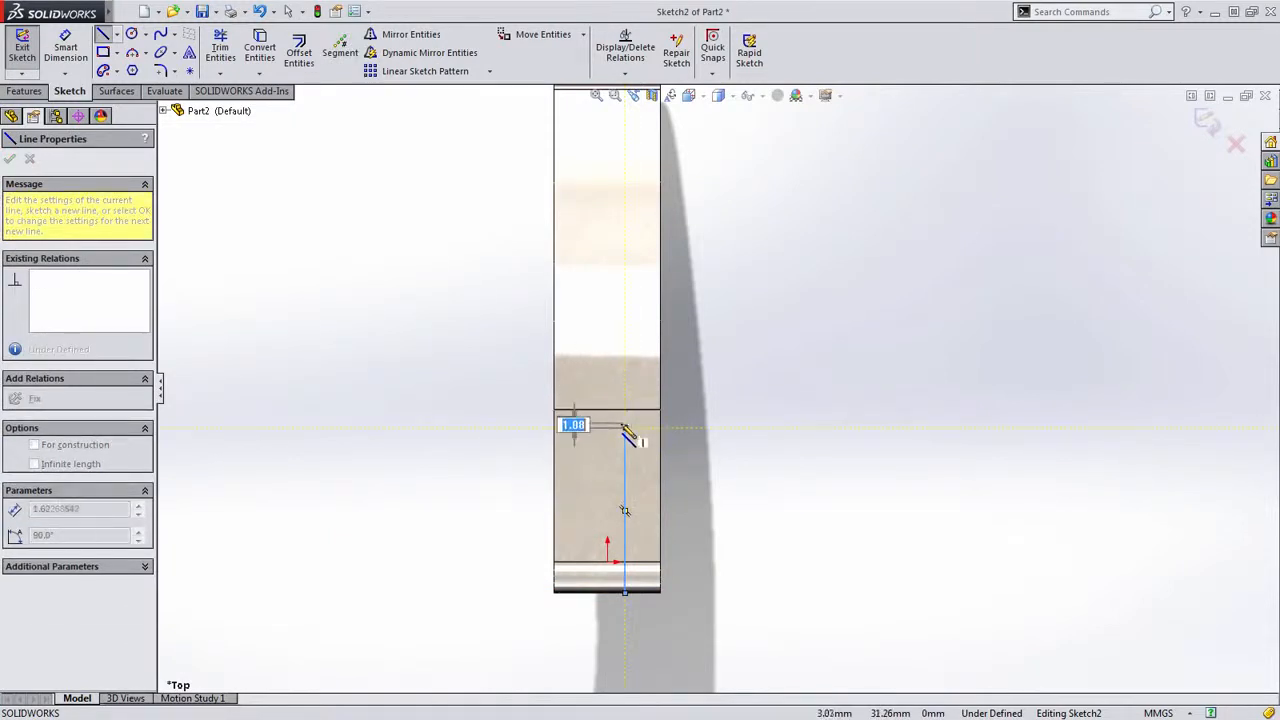
{"action": "left_click", "coordinate": [659, 327]}
{"action": "key", "text": "Escape"}
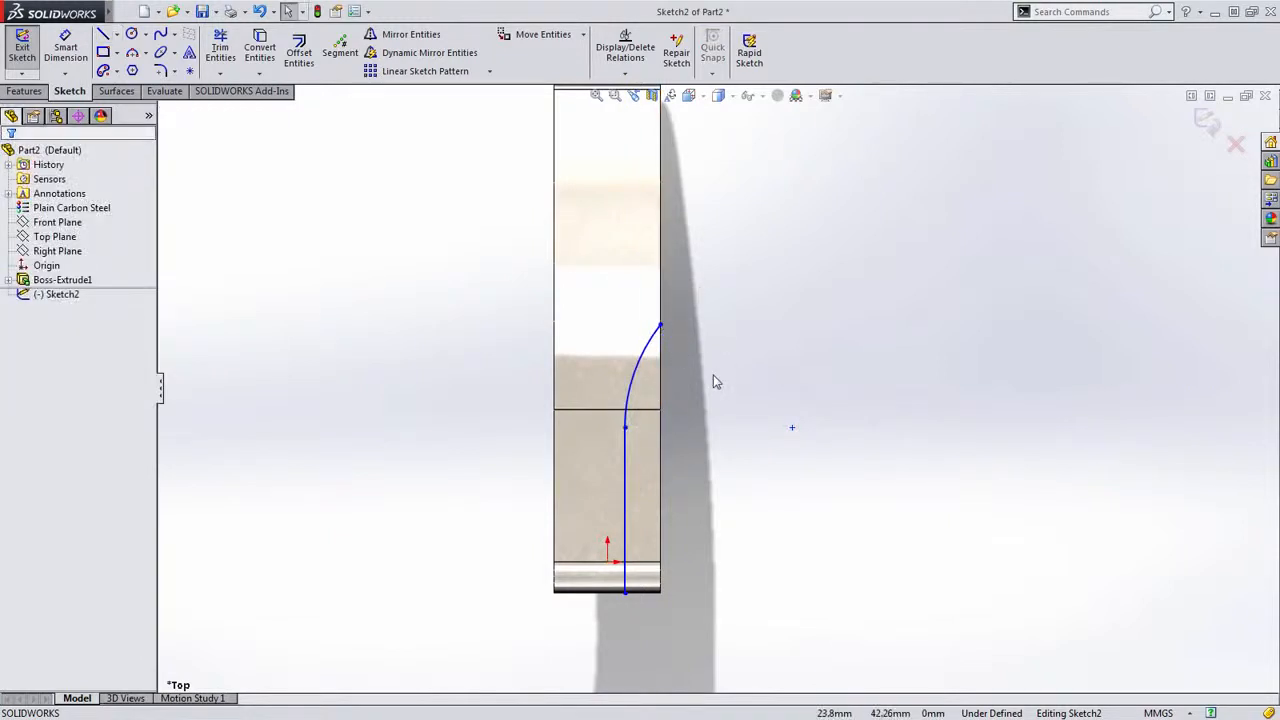
Dimension the vertical sketch line 8 mm from the lever's nearby side edge.
{"action": "key", "text": "s"}
{"action": "left_click", "coordinate": [762, 339]}
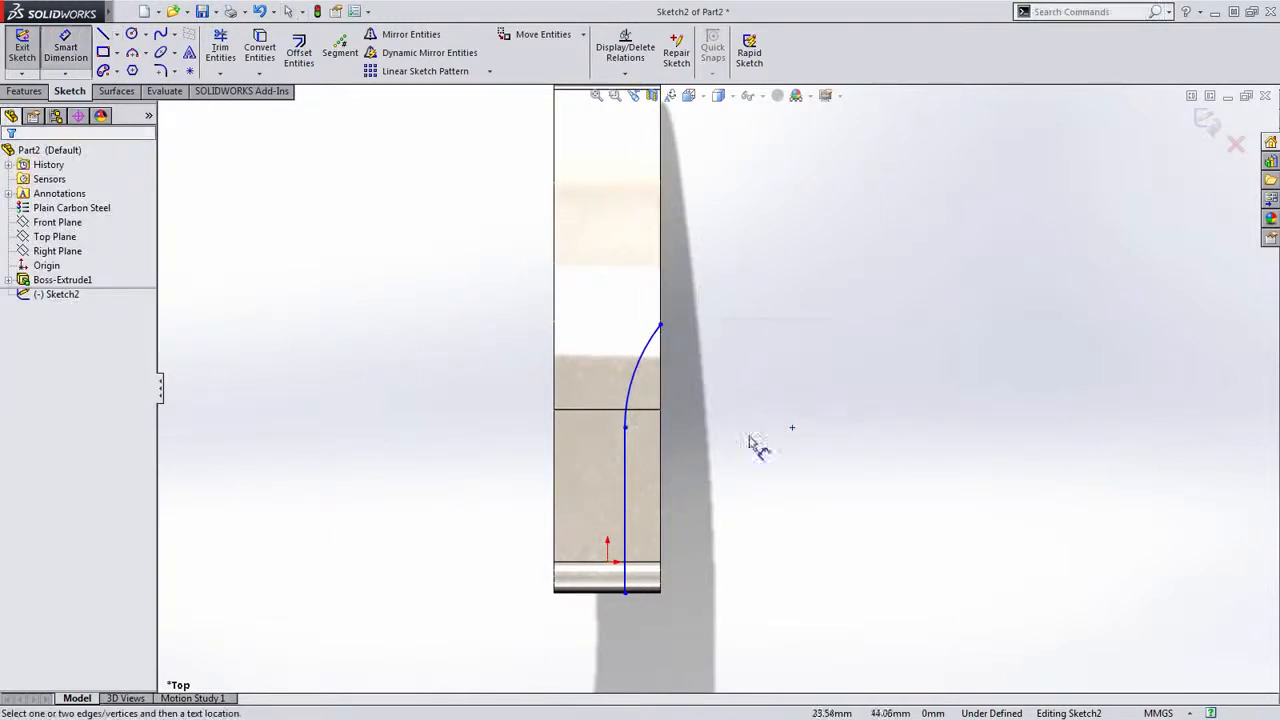
{"action": "left_click", "coordinate": [661, 520]}
{"action": "left_click", "coordinate": [626, 528]}
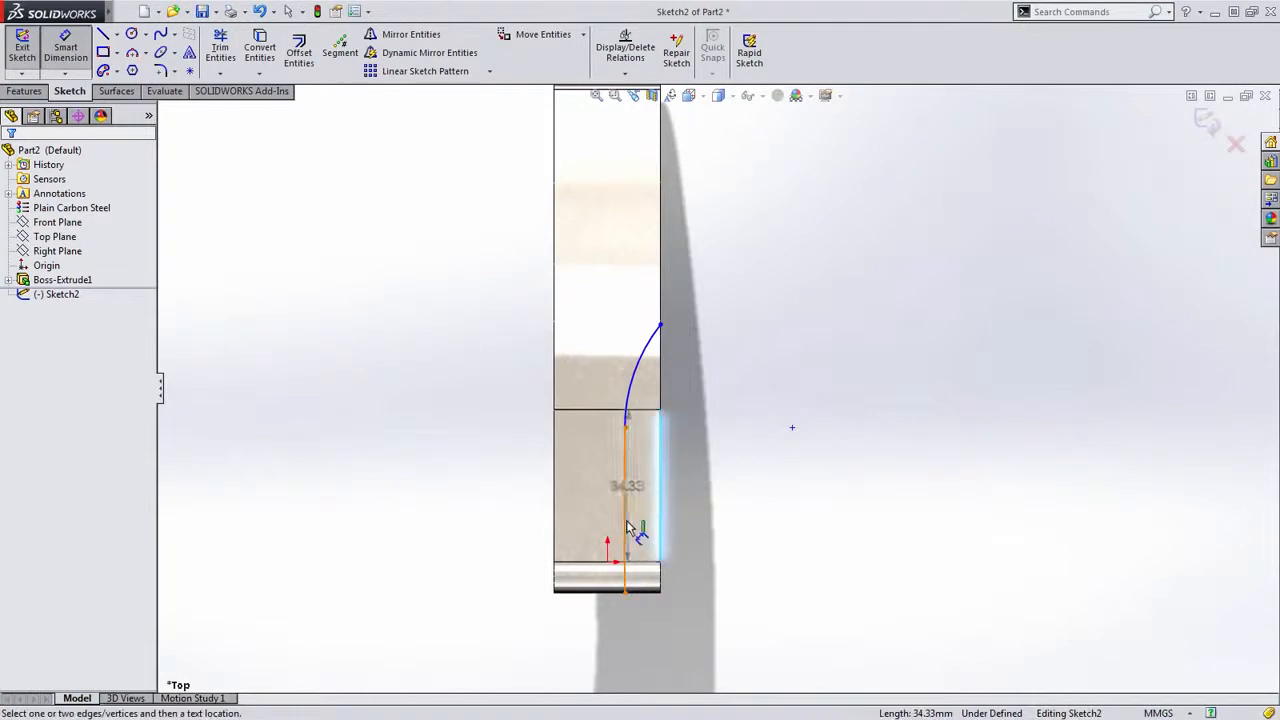
{"action": "left_click", "coordinate": [645, 645]}
{"action": "type", "text": "8.00mm"}
{"action": "key", "text": "Return"}
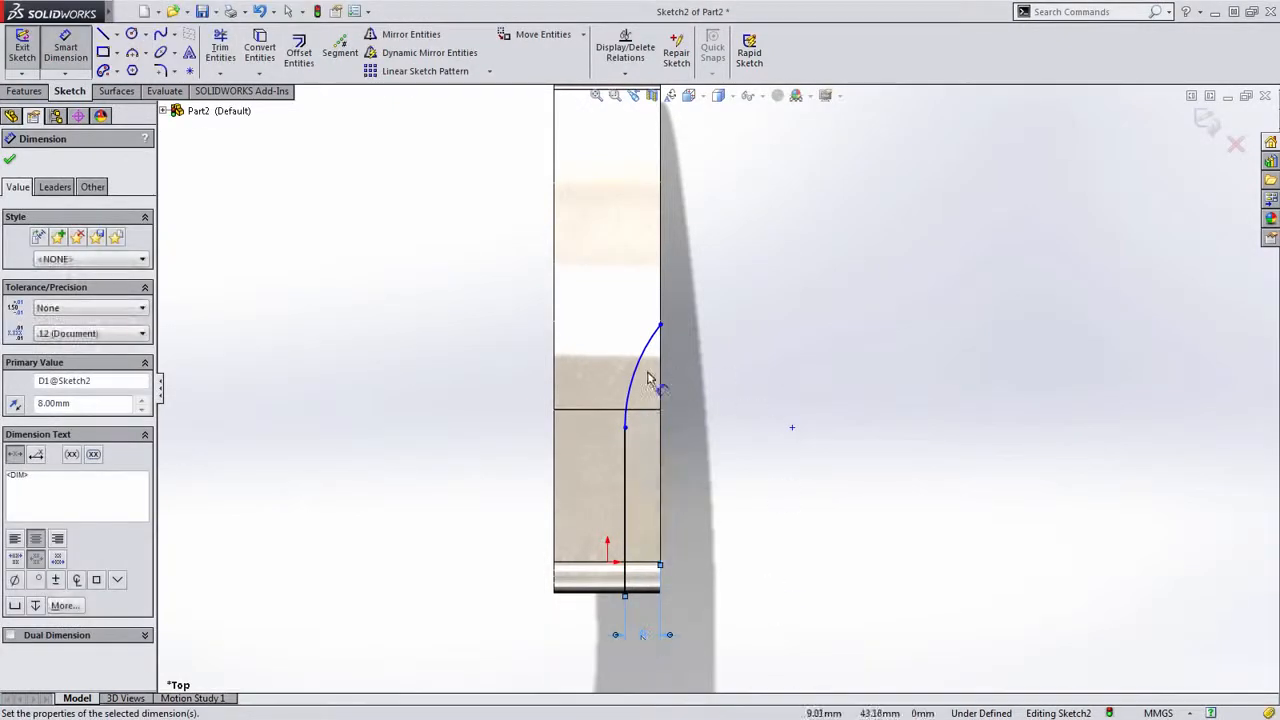
Dimension the tangent arc's radius to 20 mm.
{"action": "left_click", "coordinate": [636, 380]}
{"action": "left_click", "coordinate": [471, 297]}
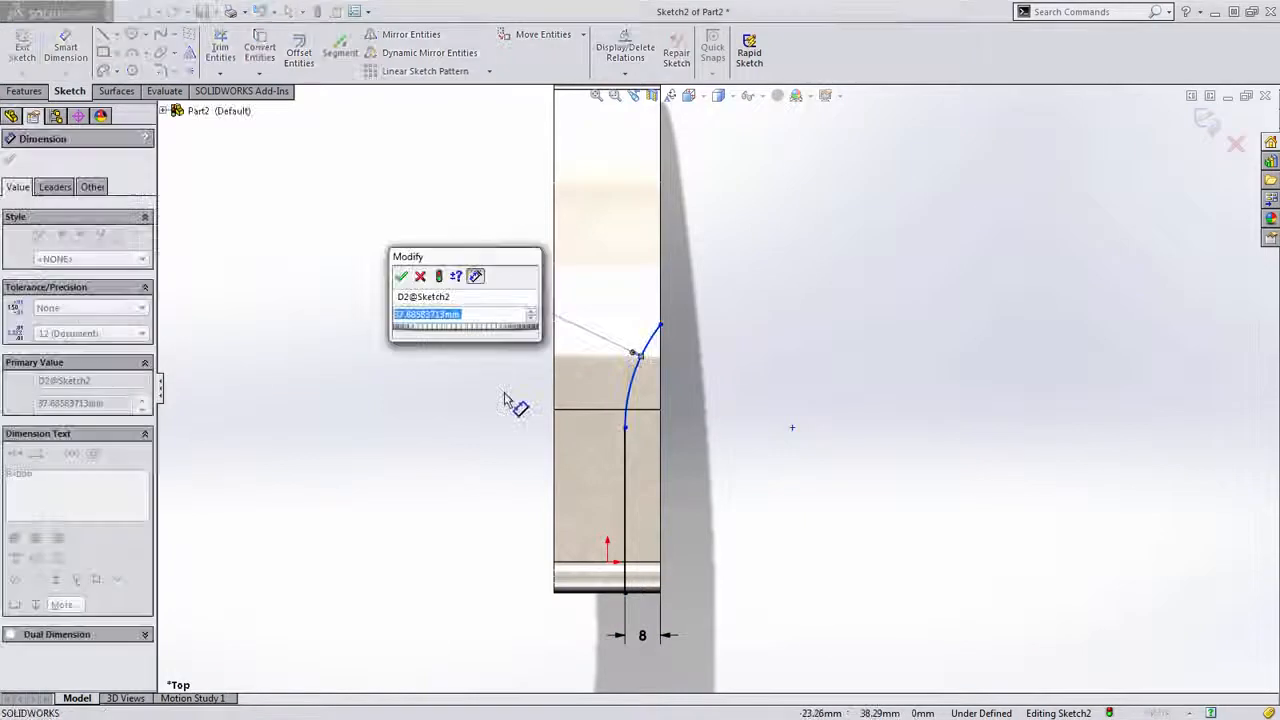
{"action": "type", "text": "20"}
{"action": "key", "text": "Return"}
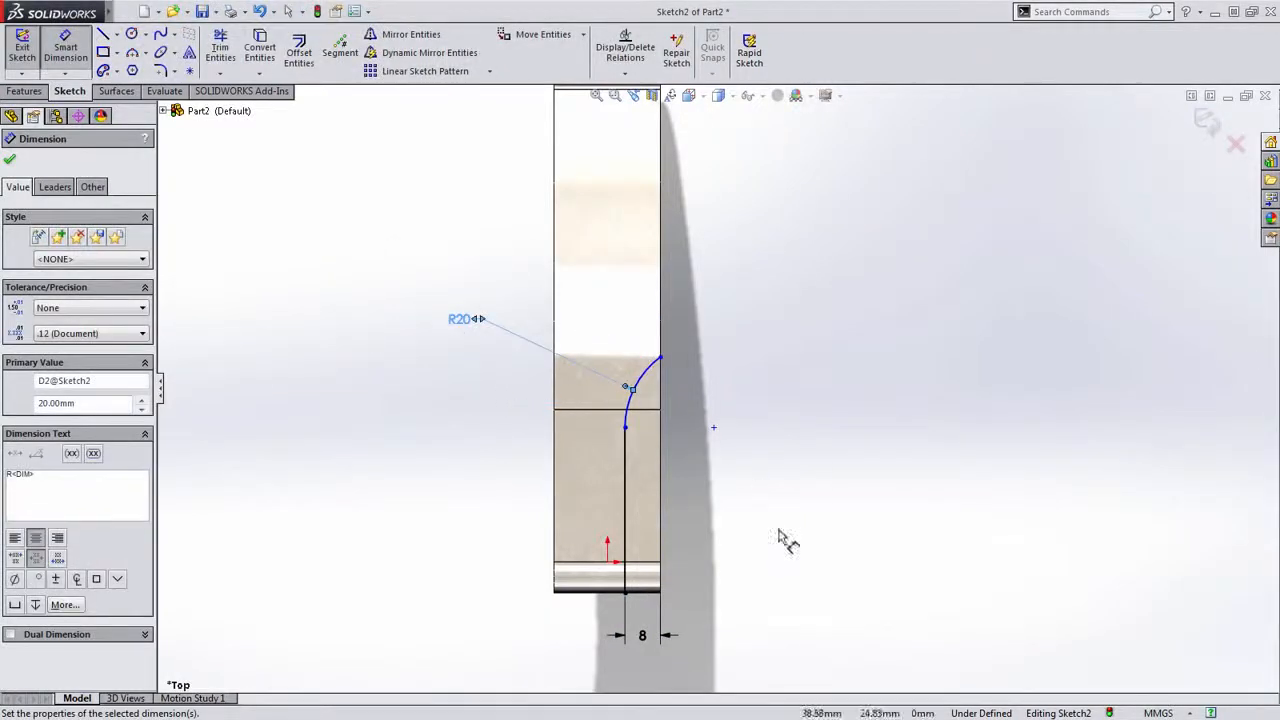
Dimension the arc's endpoint on the side edge 65 mm from the lever's rounded end edge.
{"action": "left_click", "coordinate": [661, 357]}
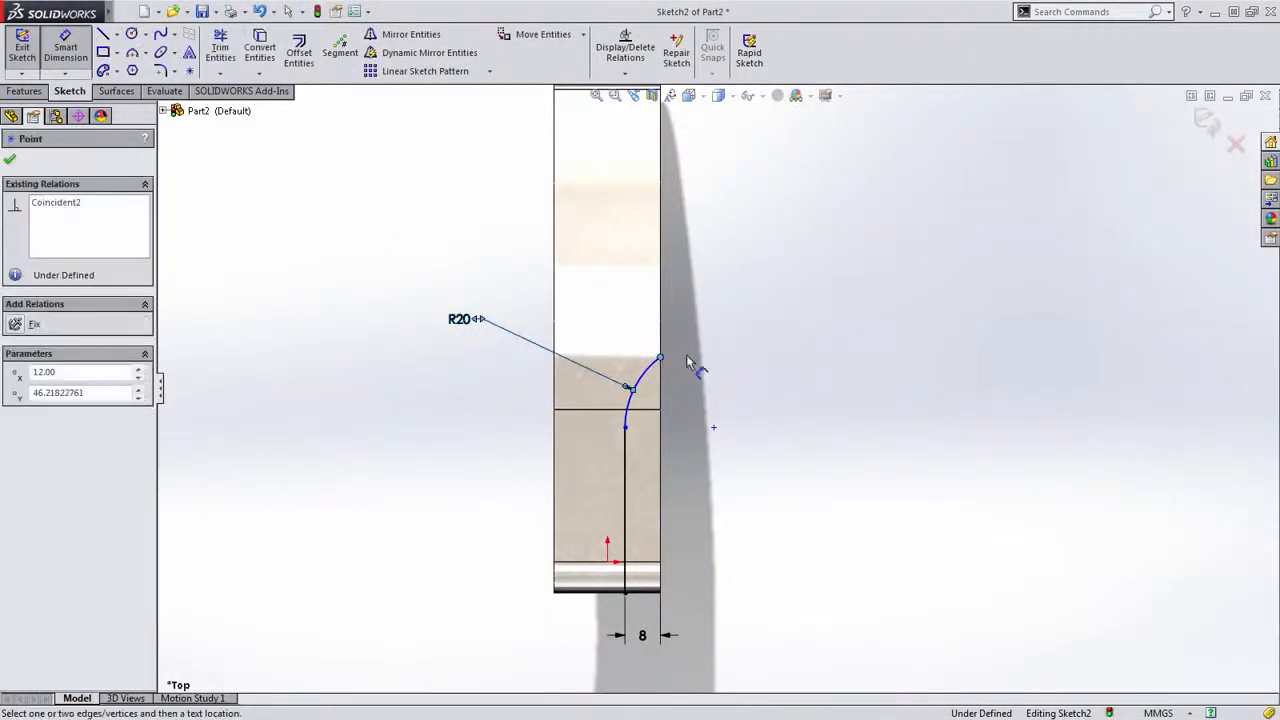
{"action": "left_click", "coordinate": [642, 593]}
{"action": "left_click", "coordinate": [766, 543]}
{"action": "type", "text": "65"}
{"action": "key", "text": "Return"}
{"action": "key", "text": "Escape"}
Start an extruded cut from the line-and-arc sketch, running Through All in both directions.
{"action": "middle_click_drag", "start_coordinate": [655, 506], "coordinate": [612, 339]}
{"action": "scroll", "coordinate": [707, 522], "scroll_direction": "down", "scroll_amount": 3}
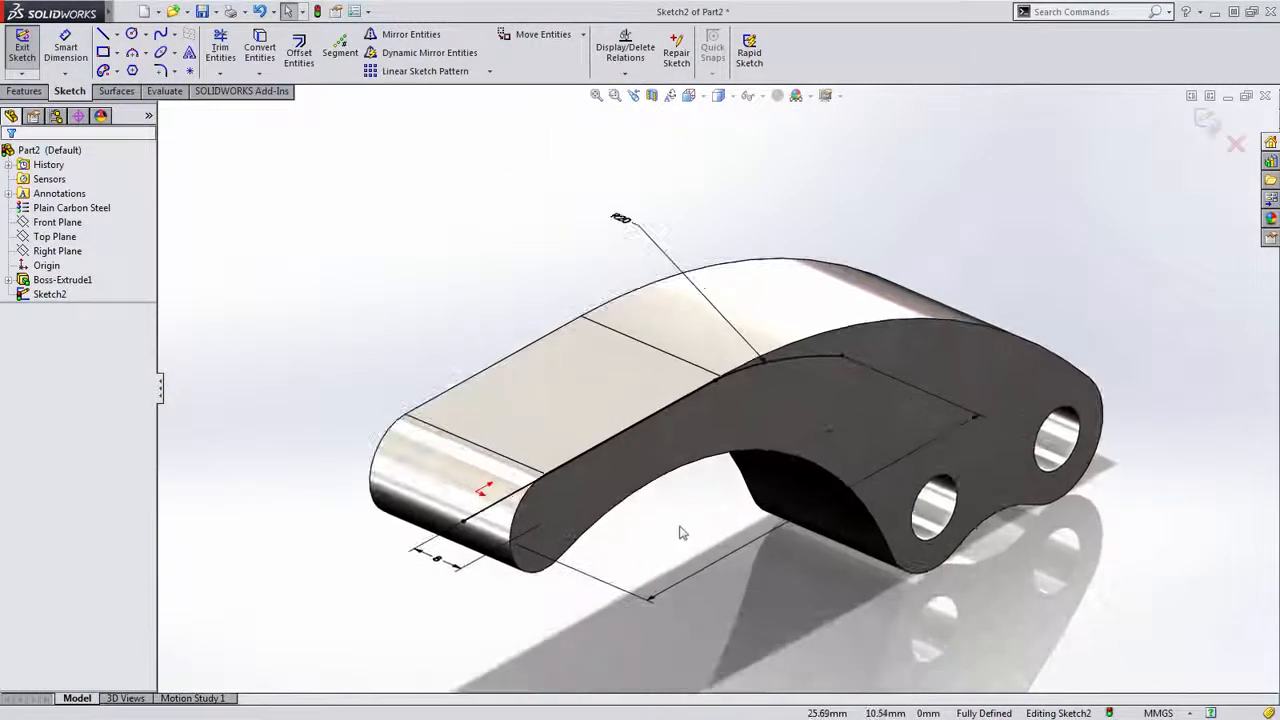
{"action": "scroll", "coordinate": [679, 532], "scroll_direction": "up", "scroll_amount": 2}
{"action": "middle_click_drag", "start_coordinate": [586, 598], "coordinate": [648, 585], "text": "ctrl"}
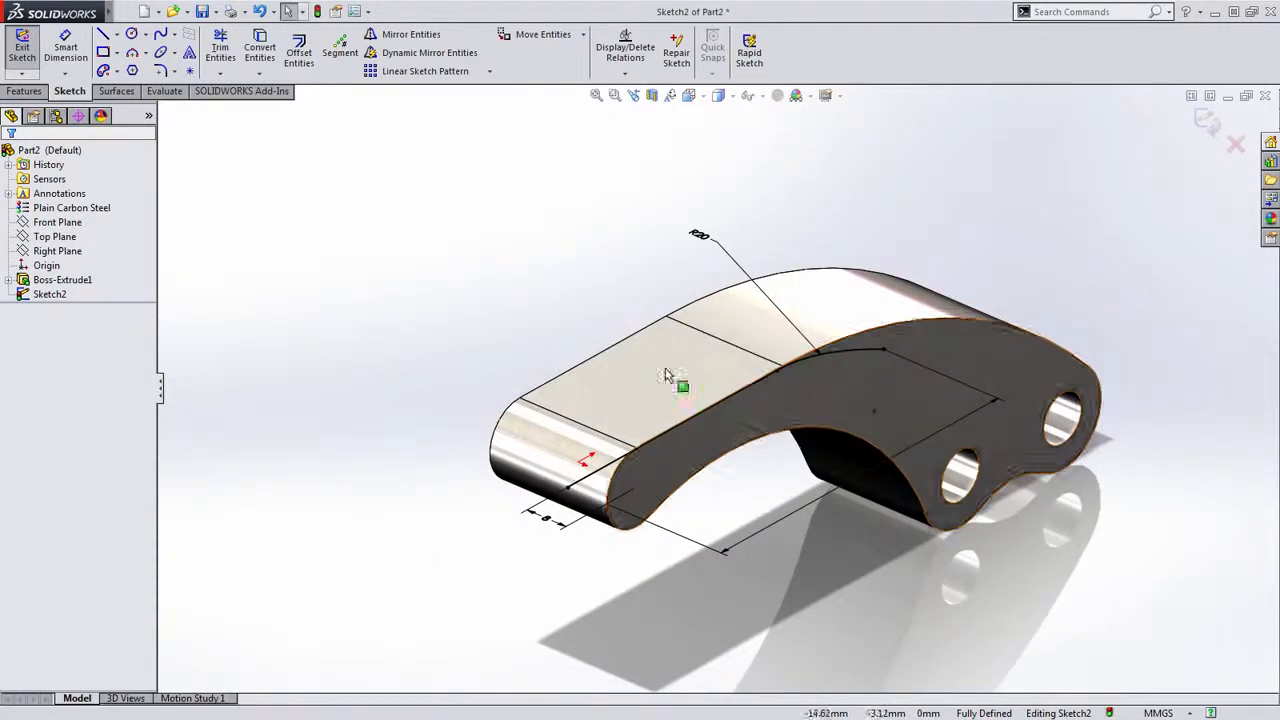
{"action": "double_click", "coordinate": [391, 195]}
{"action": "key", "text": "s"}
{"action": "left_click", "coordinate": [466, 176]}
{"action": "right_click", "coordinate": [336, 208]}
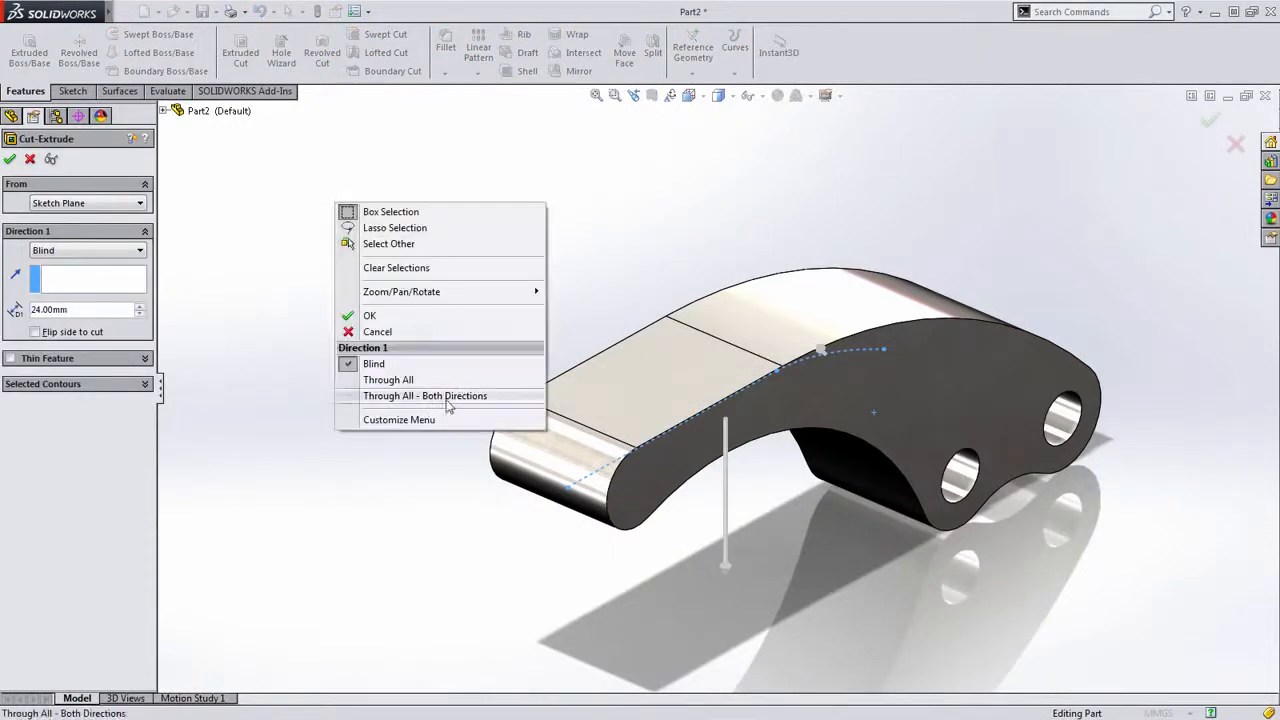
{"action": "left_click", "coordinate": [410, 381]}
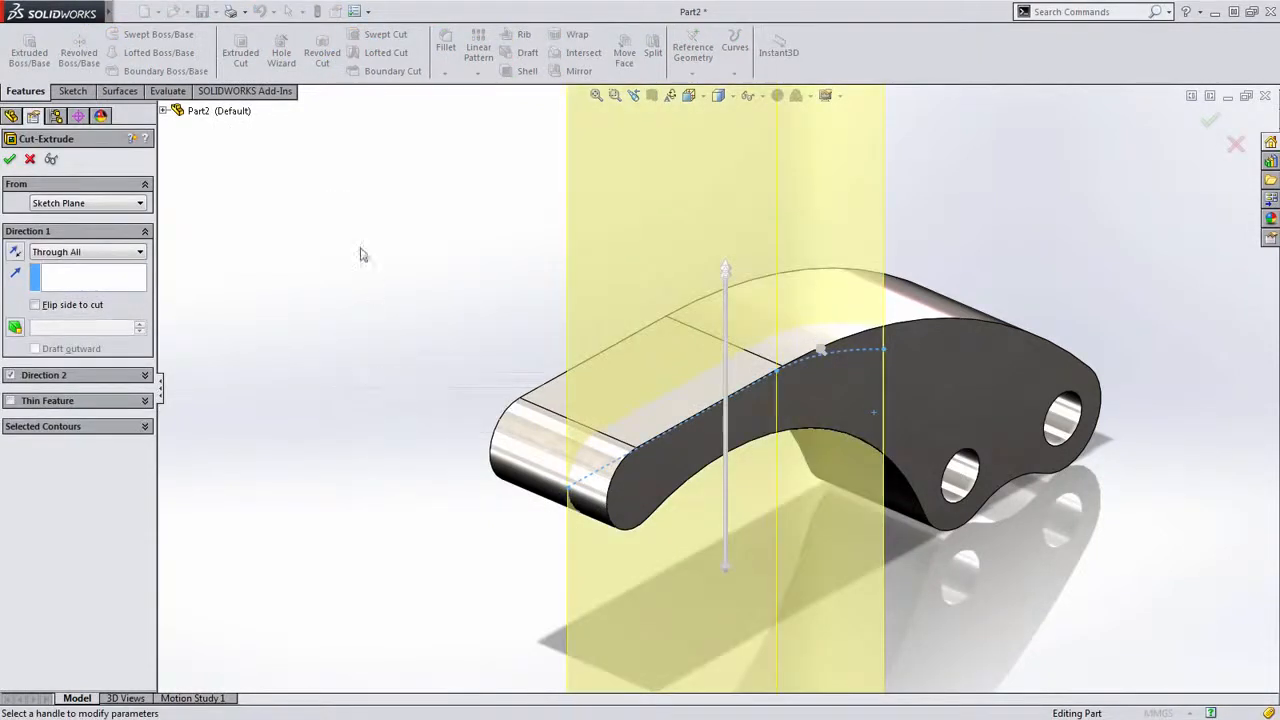
Flip the side to cut so the narrow strip beside the lever arm is removed, and accept the cut.
{"action": "middle_click_drag", "start_coordinate": [363, 254], "coordinate": [449, 472]}
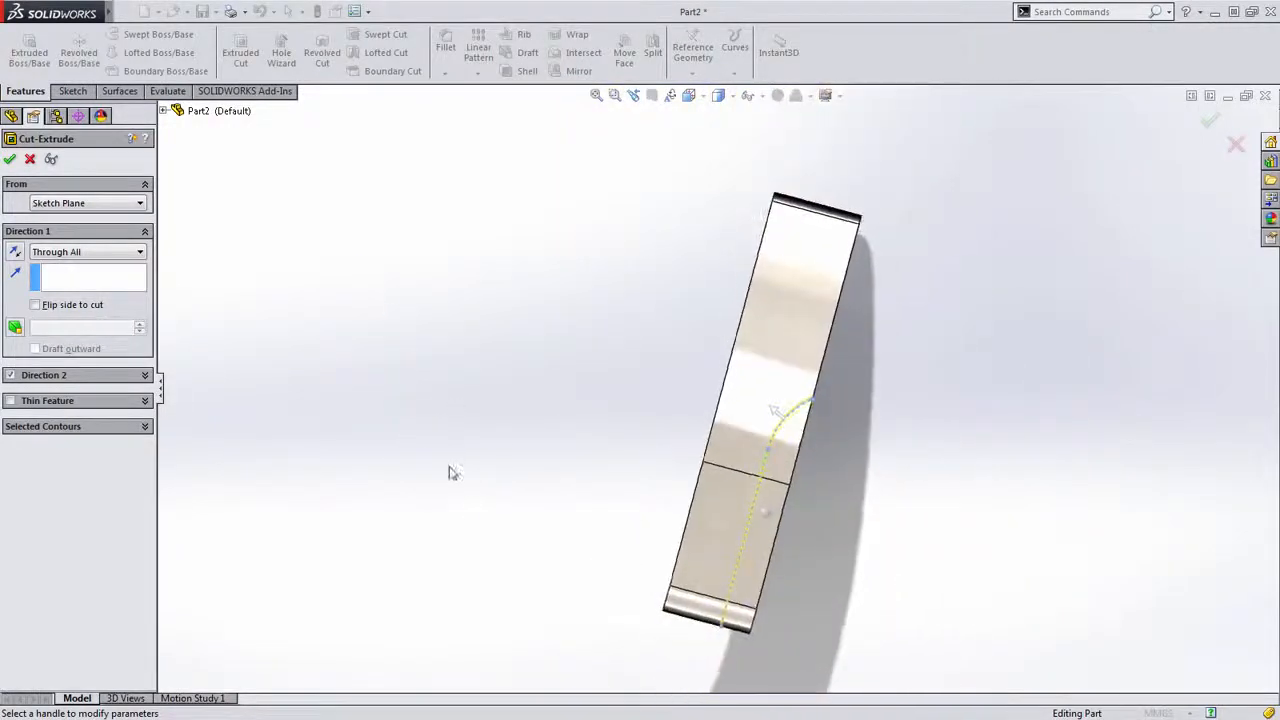
{"action": "scroll", "coordinate": [805, 488], "scroll_direction": "down", "scroll_amount": 2}
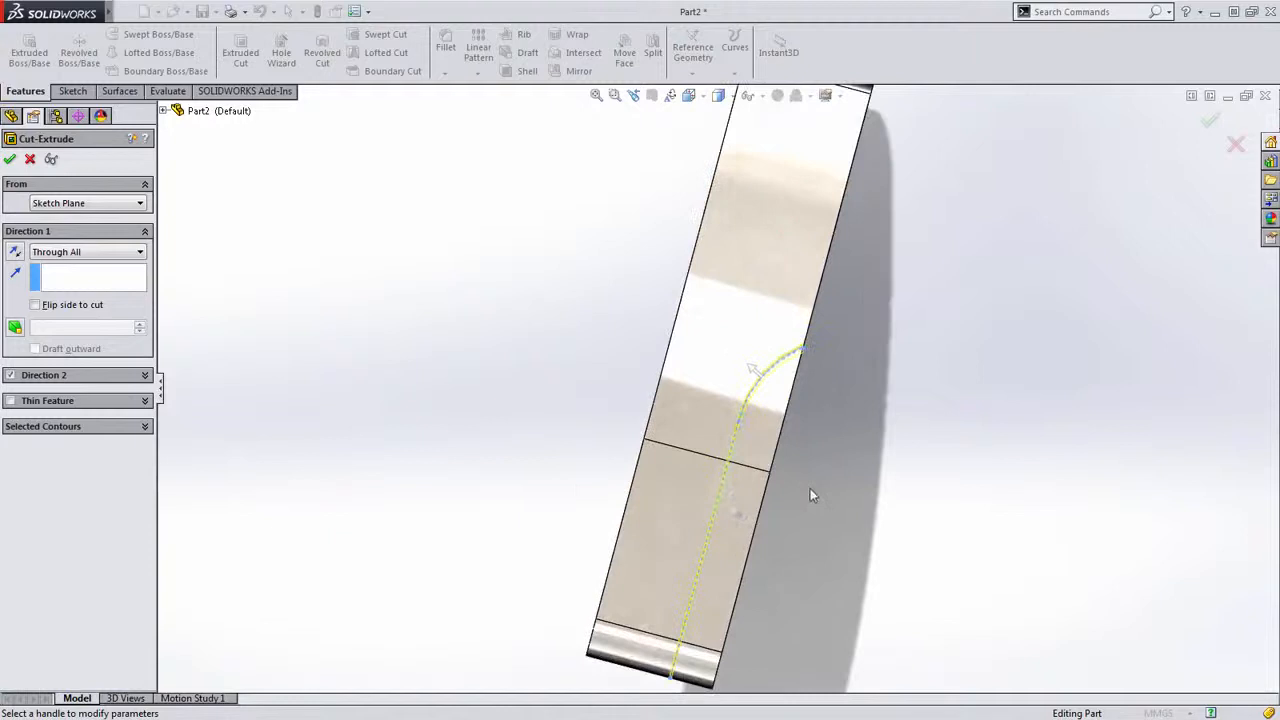
{"action": "left_click", "coordinate": [755, 372]}
{"action": "middle_click_drag", "start_coordinate": [741, 532], "coordinate": [590, 368]}
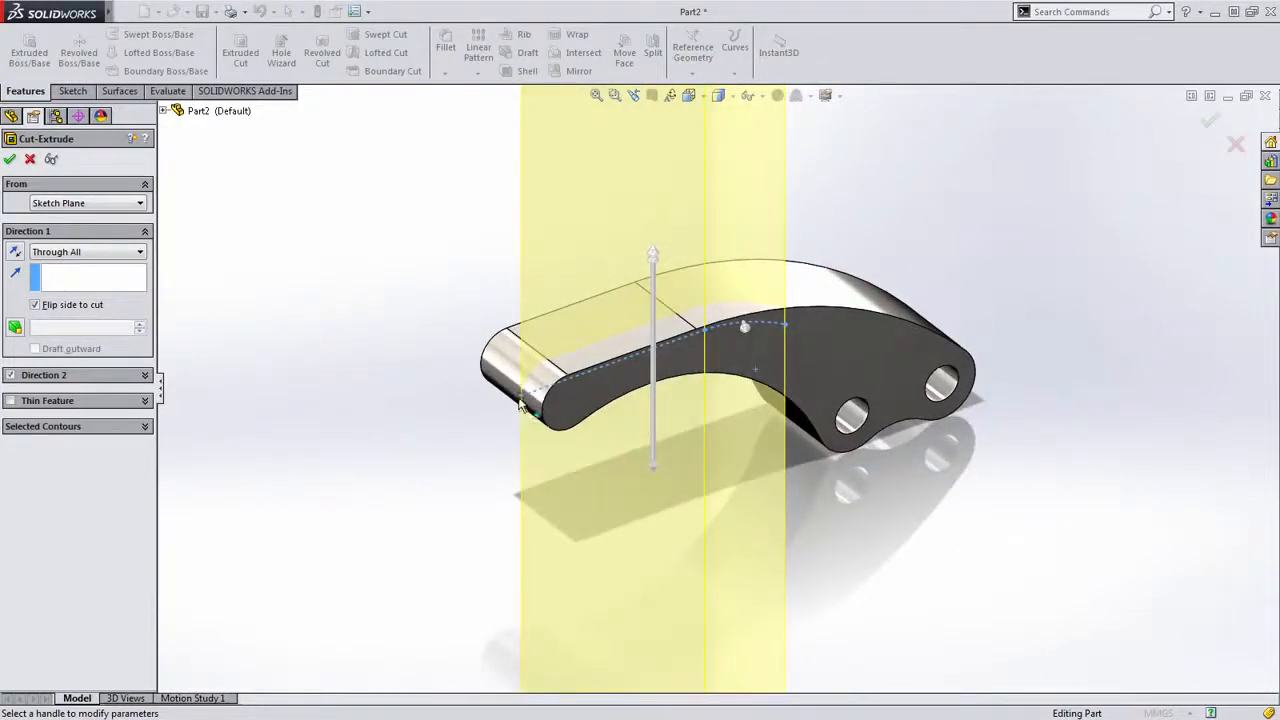
{"action": "middle_click_drag", "start_coordinate": [568, 380], "coordinate": [590, 424]}
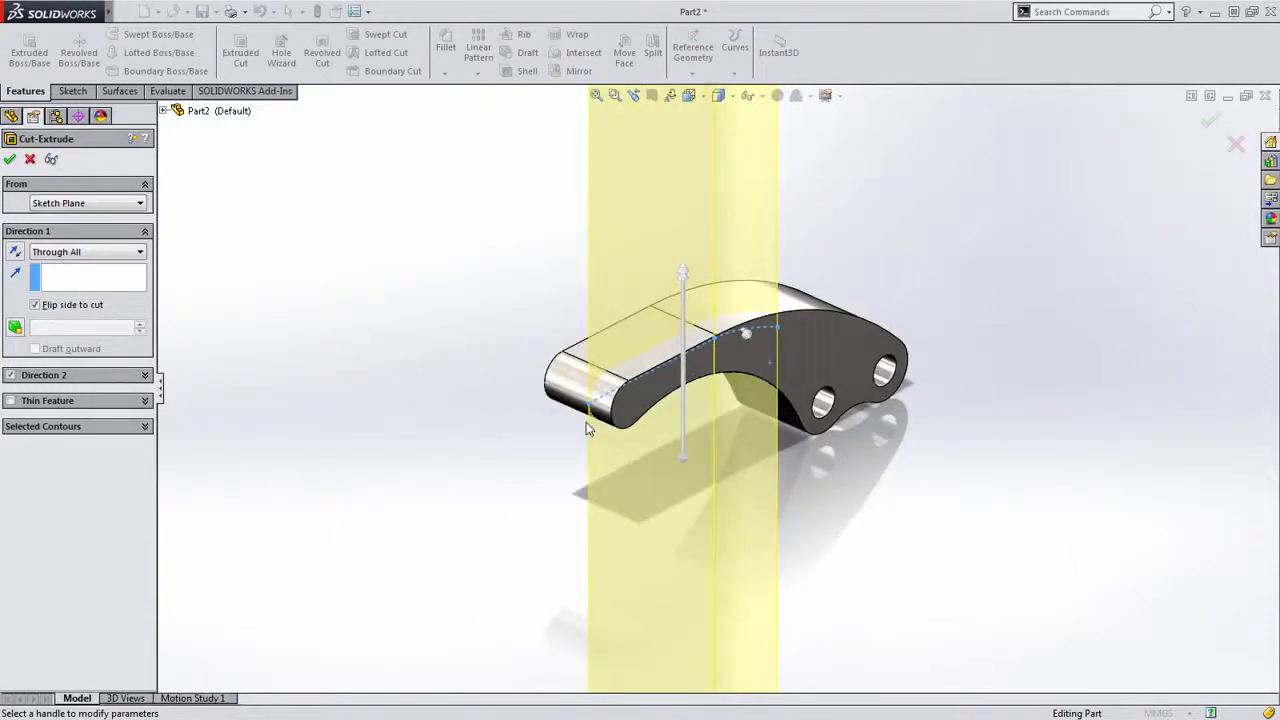
{"action": "left_click", "coordinate": [1210, 121]}
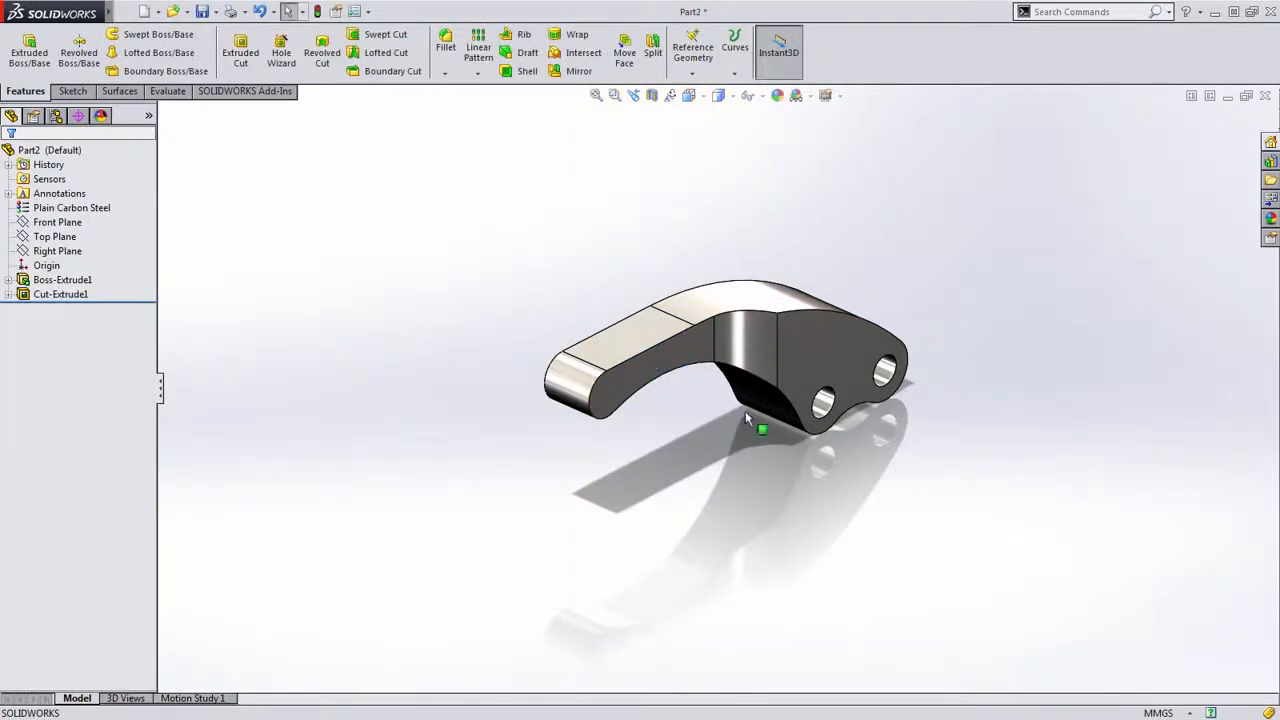
Mirror the arm's side cut about the Right Plane so the lever arm is narrowed on both sides.
{"action": "scroll", "coordinate": [745, 411], "scroll_direction": "down", "scroll_amount": 2}
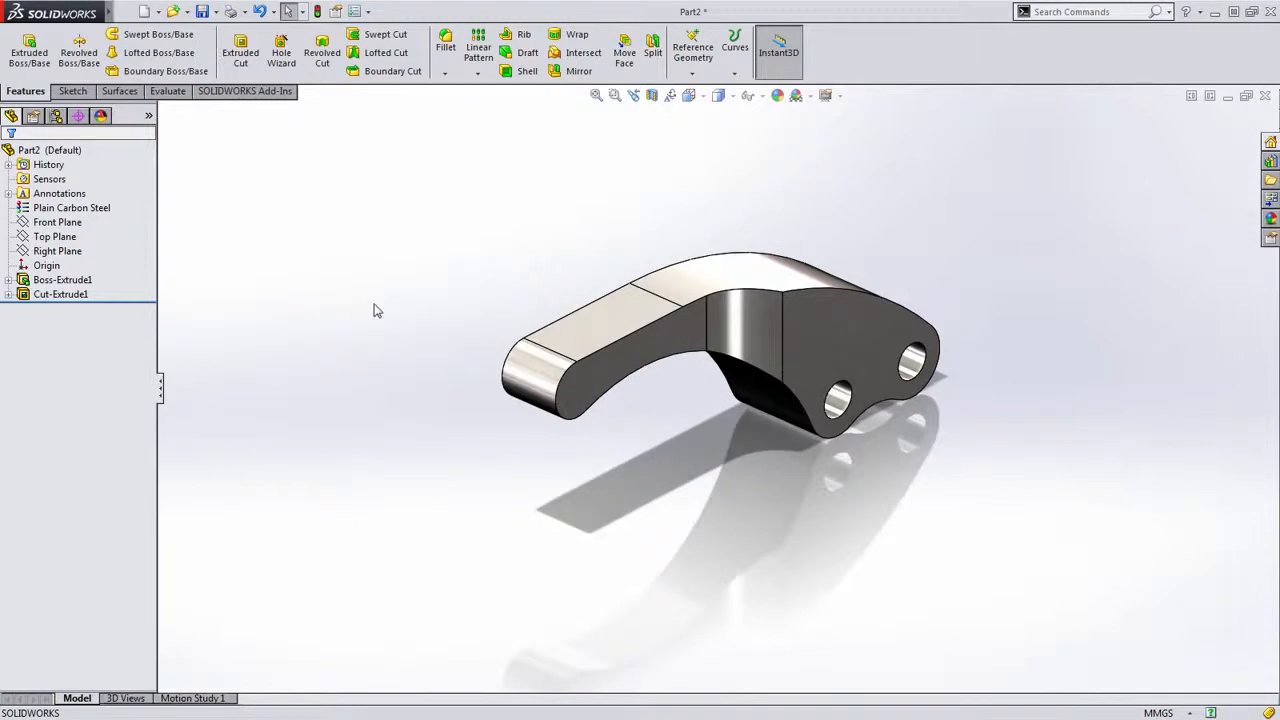
{"action": "left_click", "coordinate": [86, 296]}
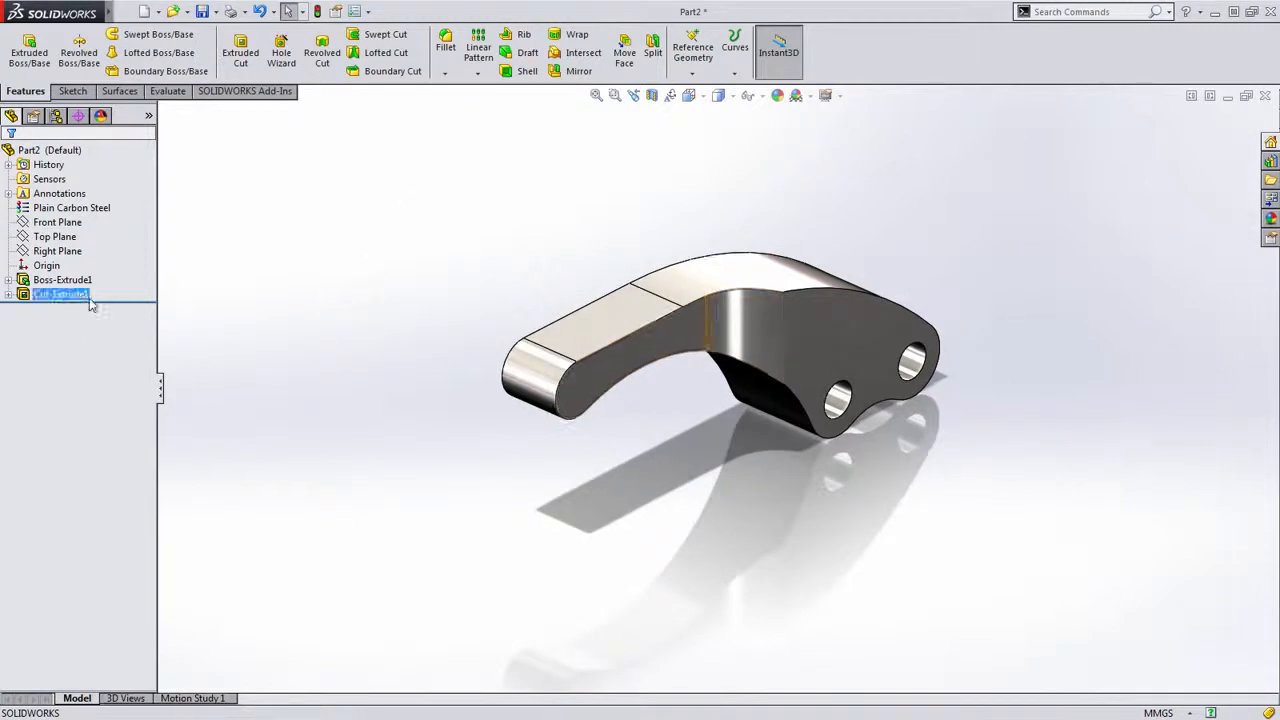
{"action": "left_click", "coordinate": [58, 251], "text": "ctrl"}
{"action": "middle_click_drag", "start_coordinate": [306, 326], "coordinate": [372, 274]}
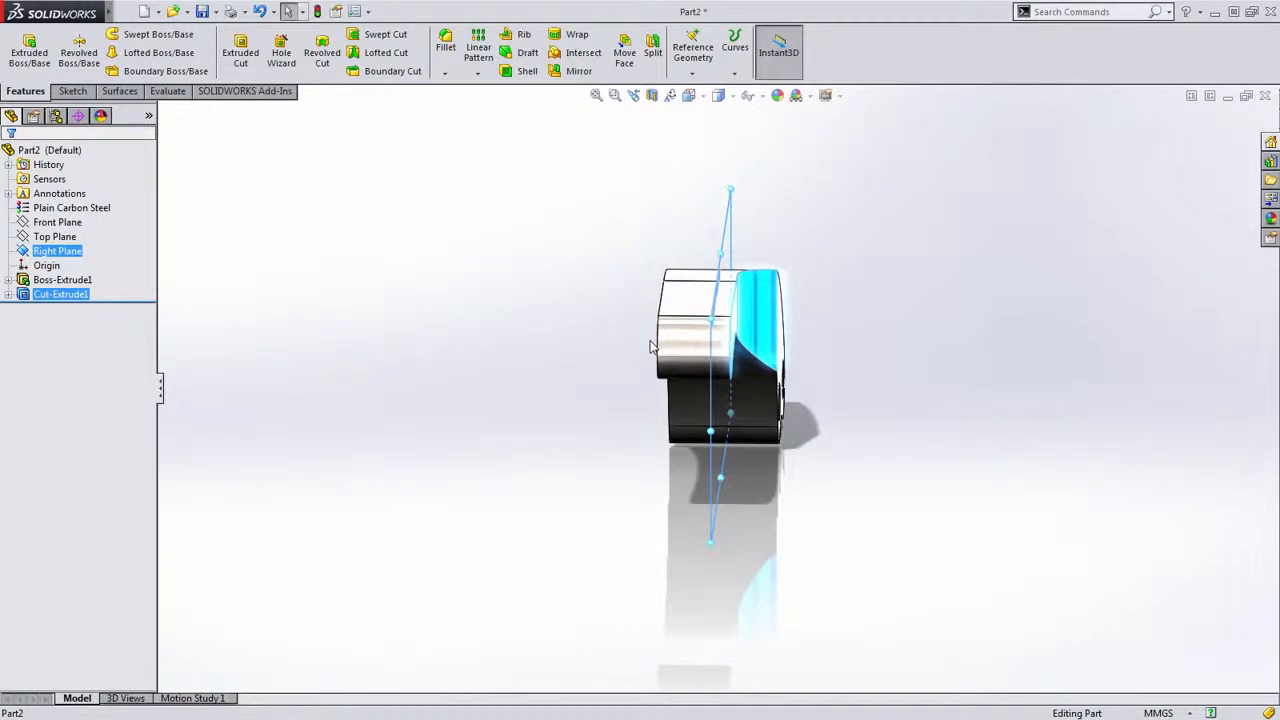
{"action": "key", "text": "s"}
{"action": "left_click", "coordinate": [471, 204]}
{"action": "left_click", "coordinate": [478, 251]}
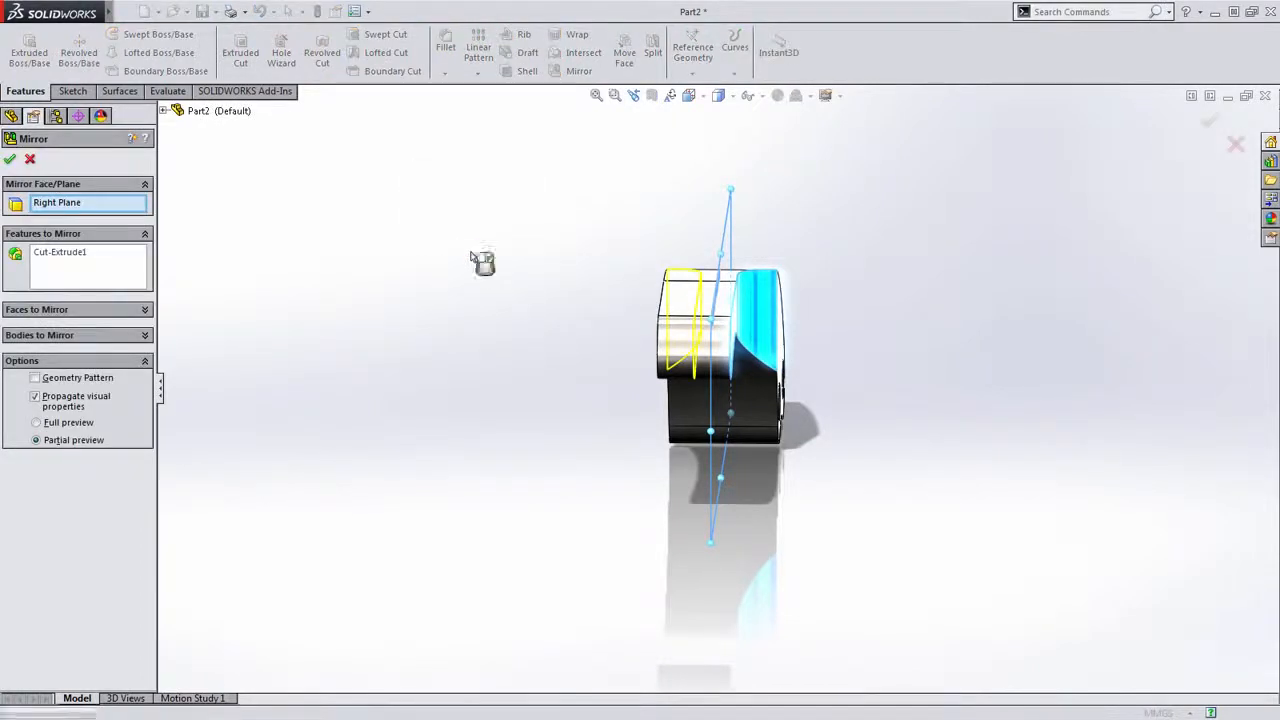
{"action": "right_click", "coordinate": [471, 257]}
Start a sketch on the Top Plane and draw an upright rectangle 8 mm wide and about 46 mm long beside the lever's wide end.
{"action": "mouse_move", "coordinate": [573, 269]}
{"action": "middle_mouse_down"}
{"action": "mouse_move", "coordinate": [494, 349]}
{"action": "mouse_move", "coordinate": [508, 328]}
{"action": "mouse_move", "coordinate": [491, 337]}
{"action": "mouse_move", "coordinate": [500, 303]}
{"action": "middle_mouse_up"}
{"action": "left_click", "coordinate": [55, 236]}
{"action": "left_click", "coordinate": [86, 211]}
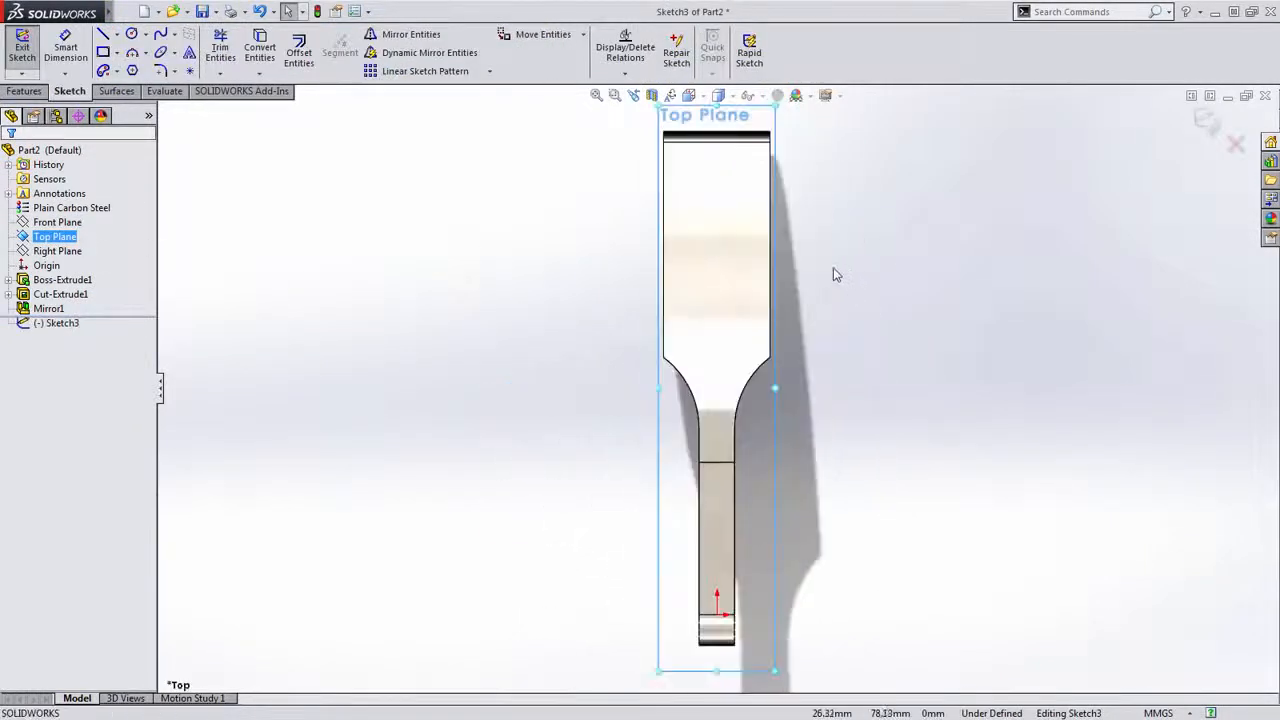
{"action": "key", "text": "s"}
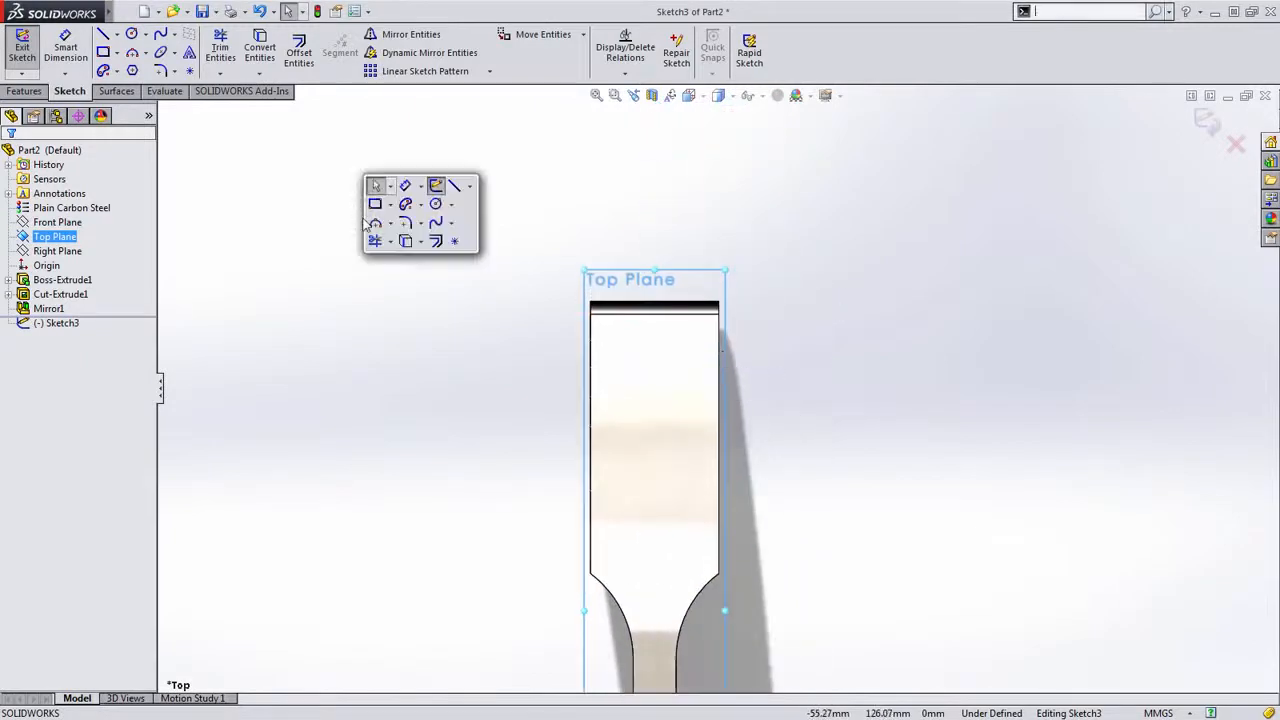
{"action": "left_click", "coordinate": [375, 205]}
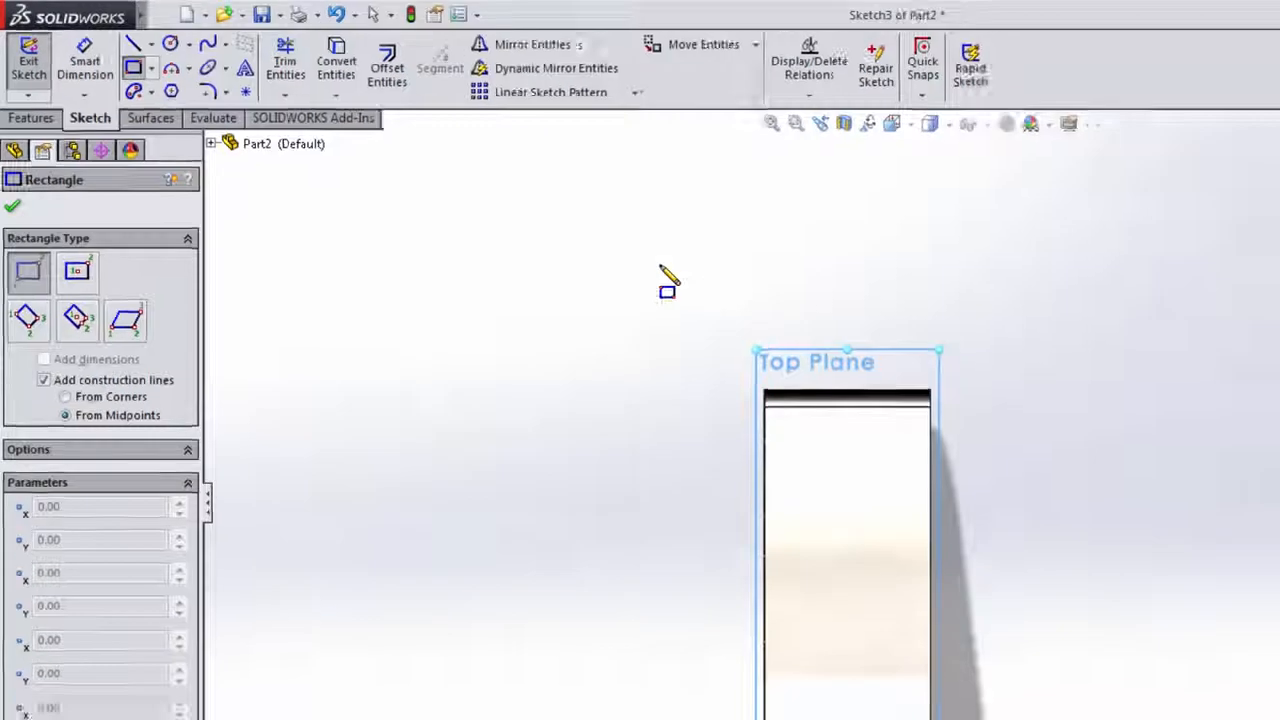
{"action": "left_click", "coordinate": [856, 345]}
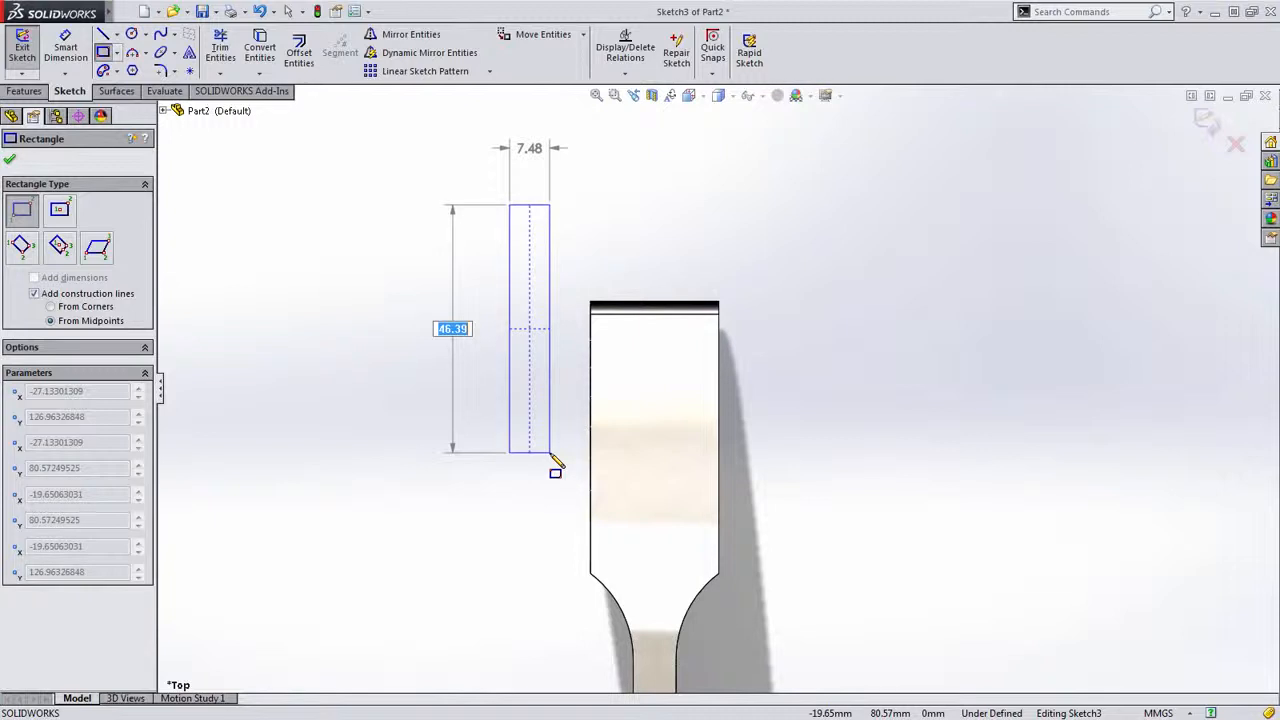
{"action": "key", "text": "Tab"}
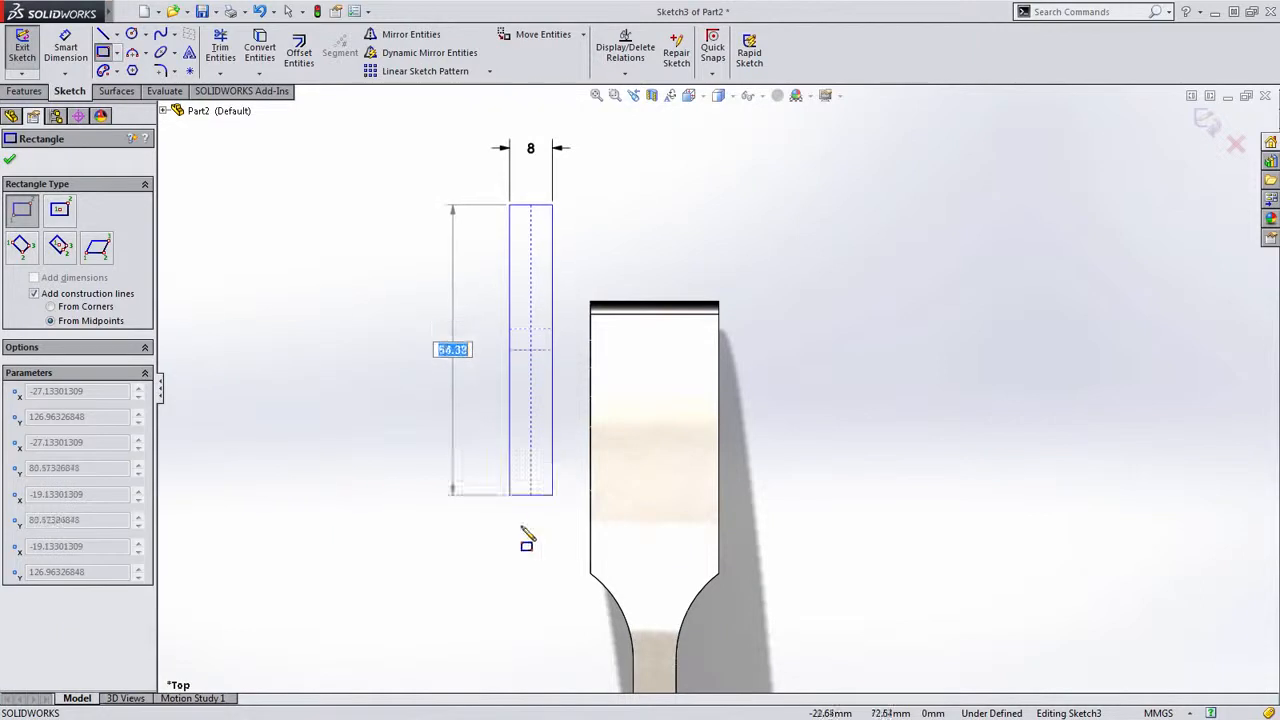
{"action": "left_click", "coordinate": [537, 451]}
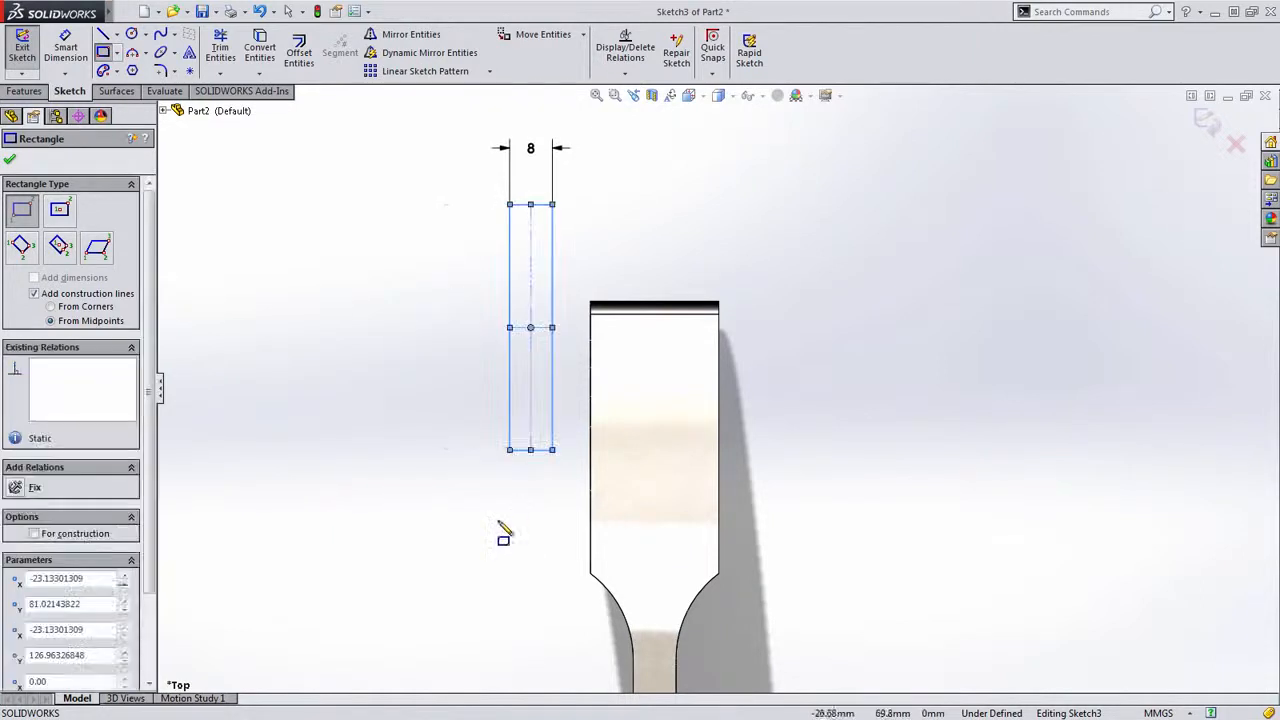
{"action": "key", "text": "Escape"}
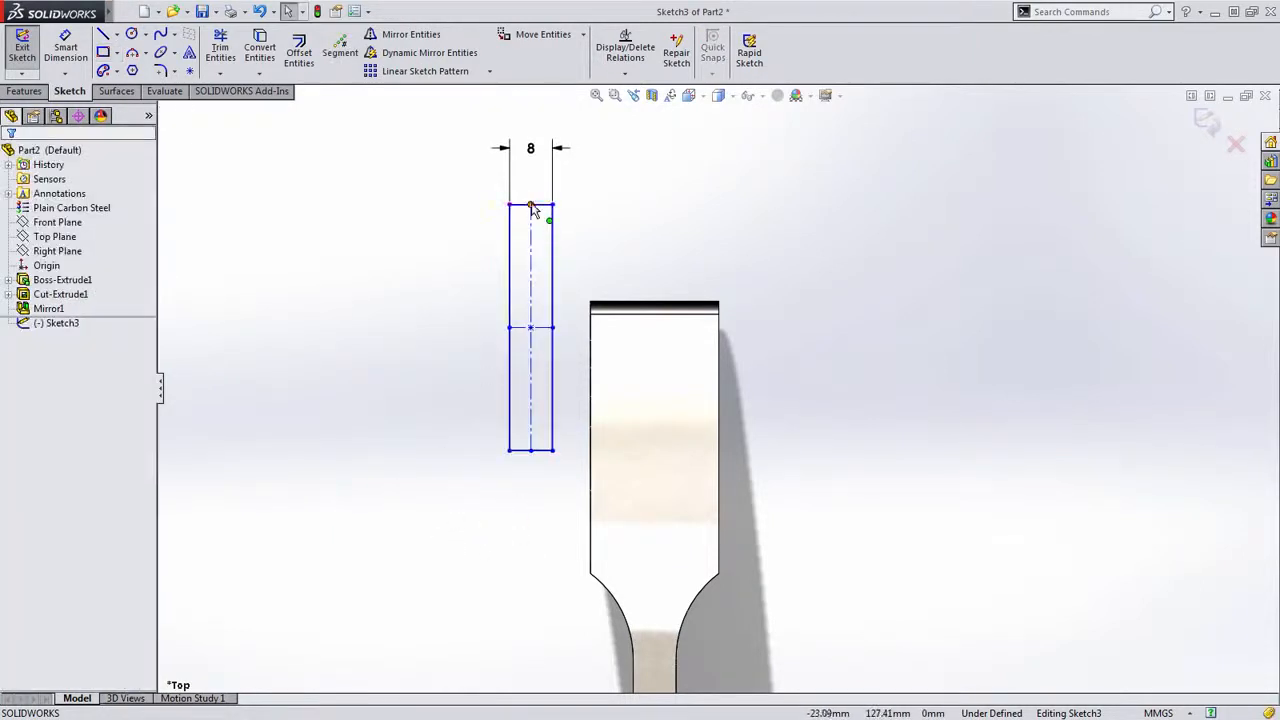
Snap the midpoint of the rectangle's short outer side onto the midpoint of the lever's wide end edge.
{"action": "left_click", "coordinate": [531, 207]}
{"action": "left_click_drag", "start_coordinate": [531, 207], "coordinate": [656, 302]}
{"action": "left_click", "coordinate": [859, 391]}
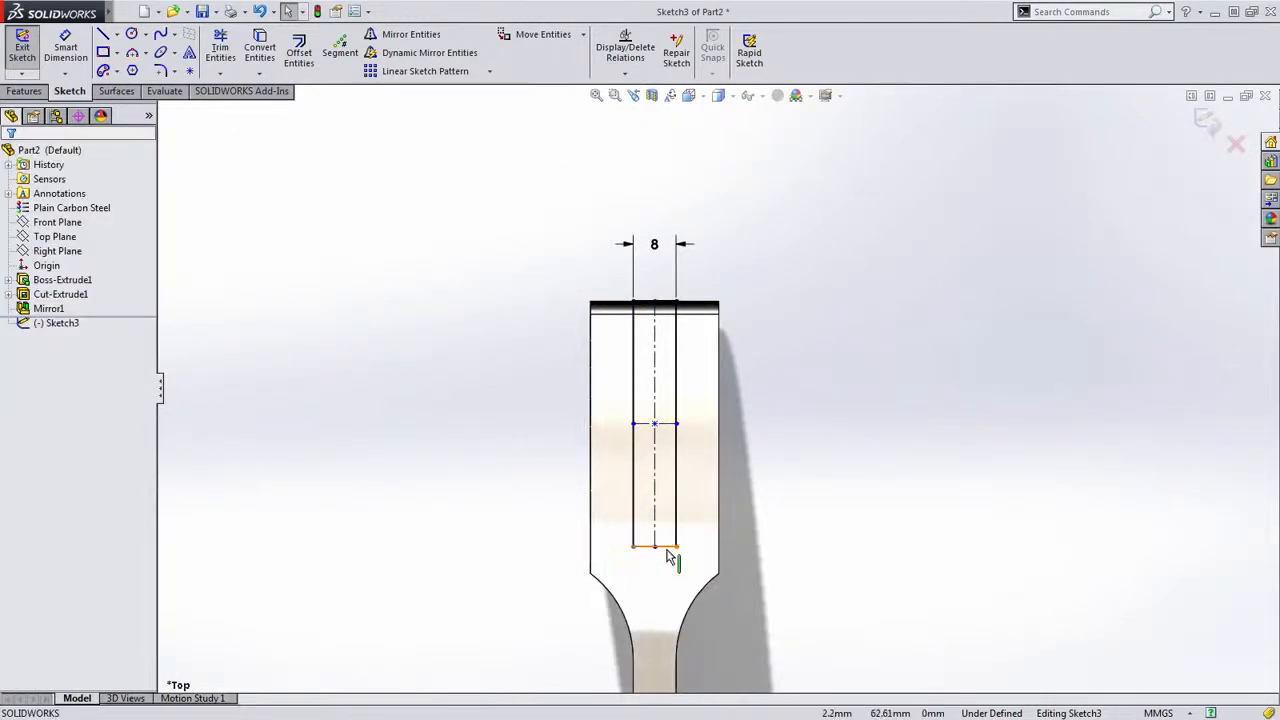
Show the temporary axes and dimension the rectangle's inner short side 35 mm from the axis of the hole nearest the wide end.
{"action": "middle_click_drag", "start_coordinate": [809, 636], "coordinate": [897, 443]}
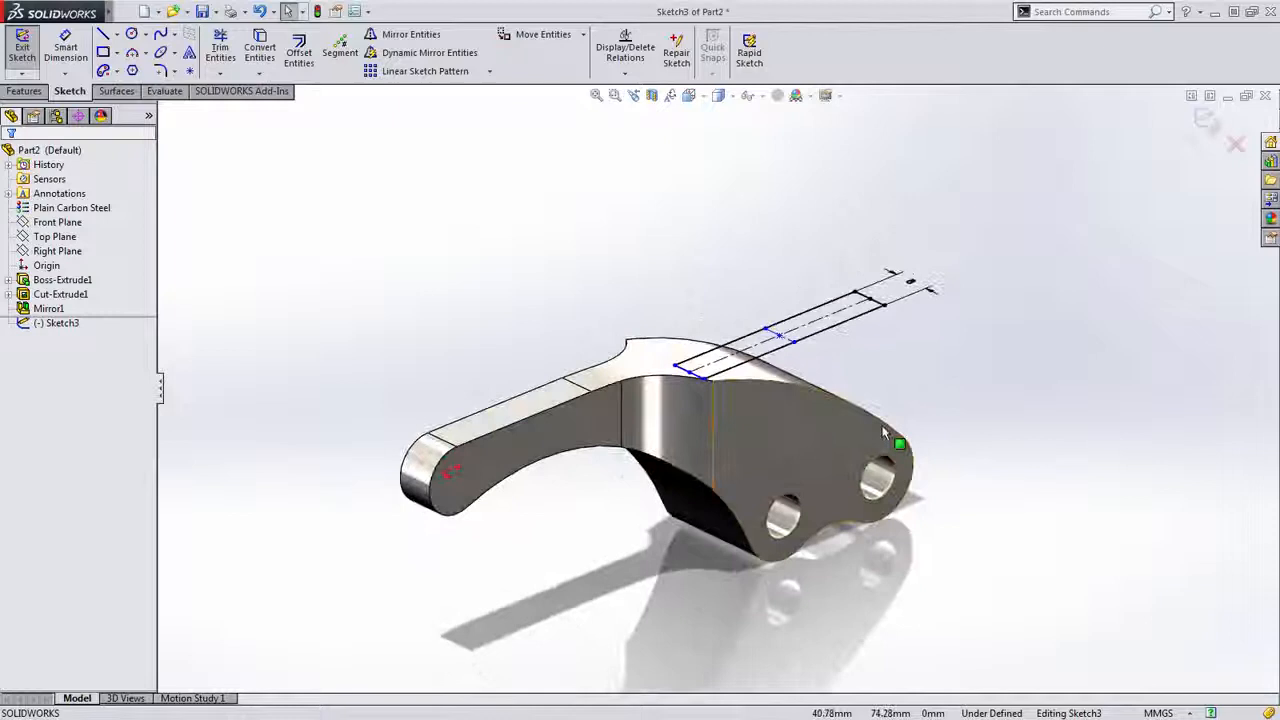
{"action": "left_click", "coordinate": [761, 96]}
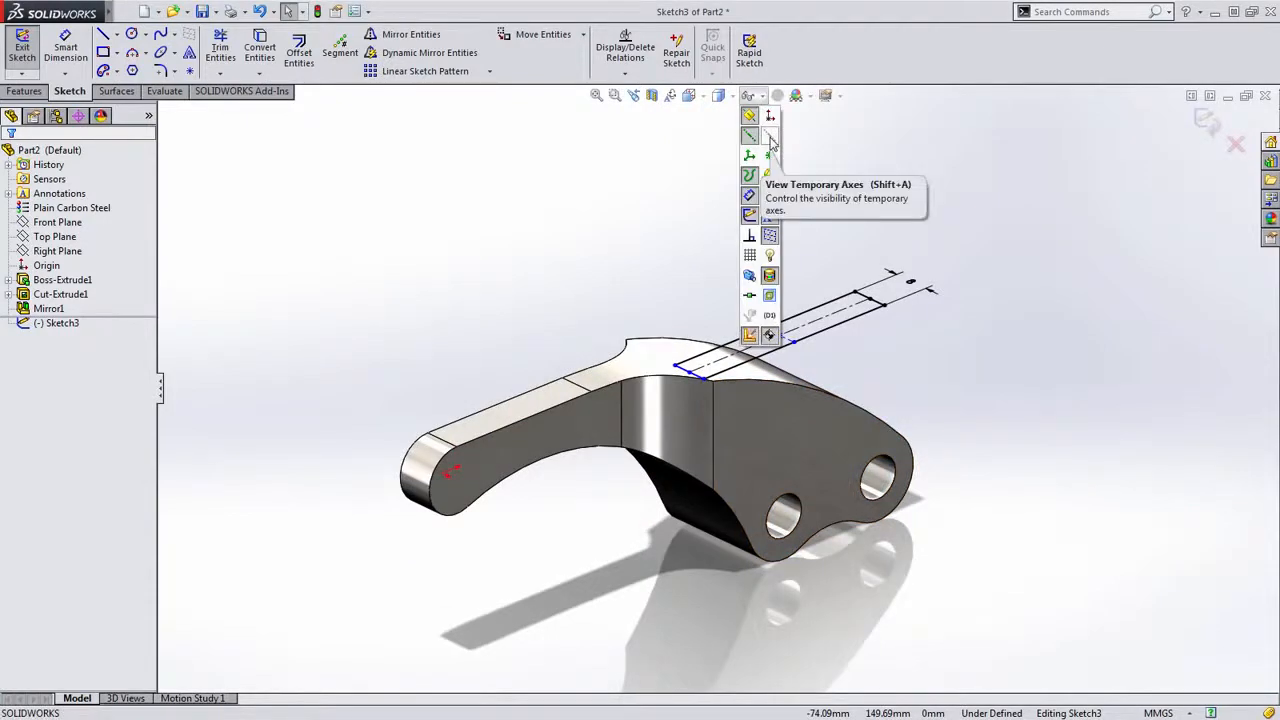
{"action": "left_click", "coordinate": [771, 140]}
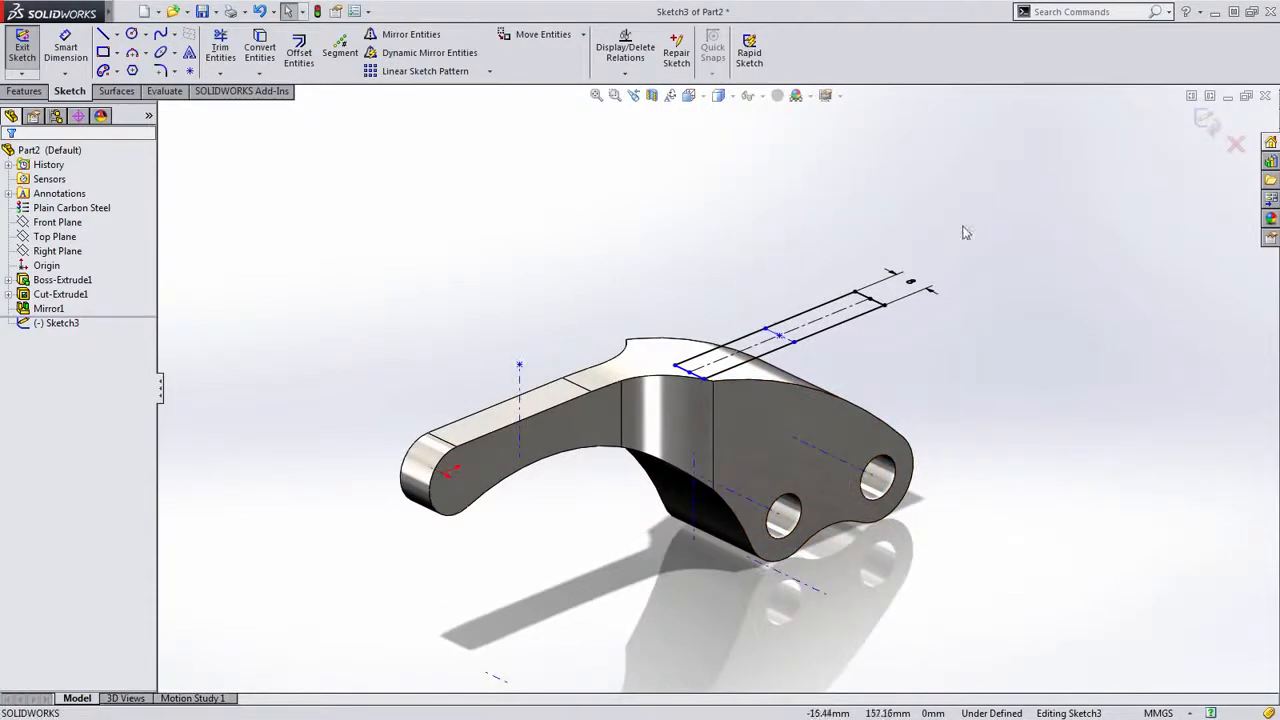
{"action": "scroll", "coordinate": [876, 399], "scroll_direction": "down", "scroll_amount": 2}
{"action": "key", "text": "s"}
{"action": "left_click", "coordinate": [925, 356]}
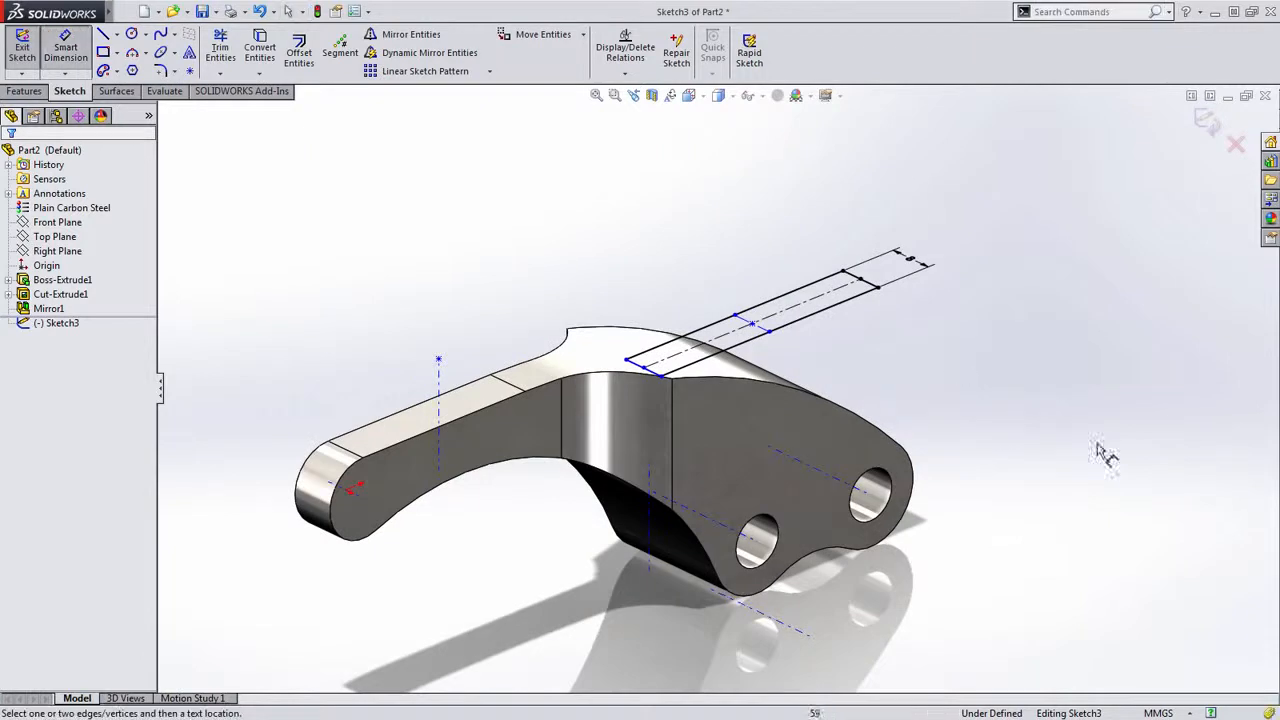
{"action": "left_click", "coordinate": [643, 367]}
{"action": "middle_click_drag", "start_coordinate": [985, 445], "coordinate": [997, 616]}
{"action": "left_click", "coordinate": [875, 375]}
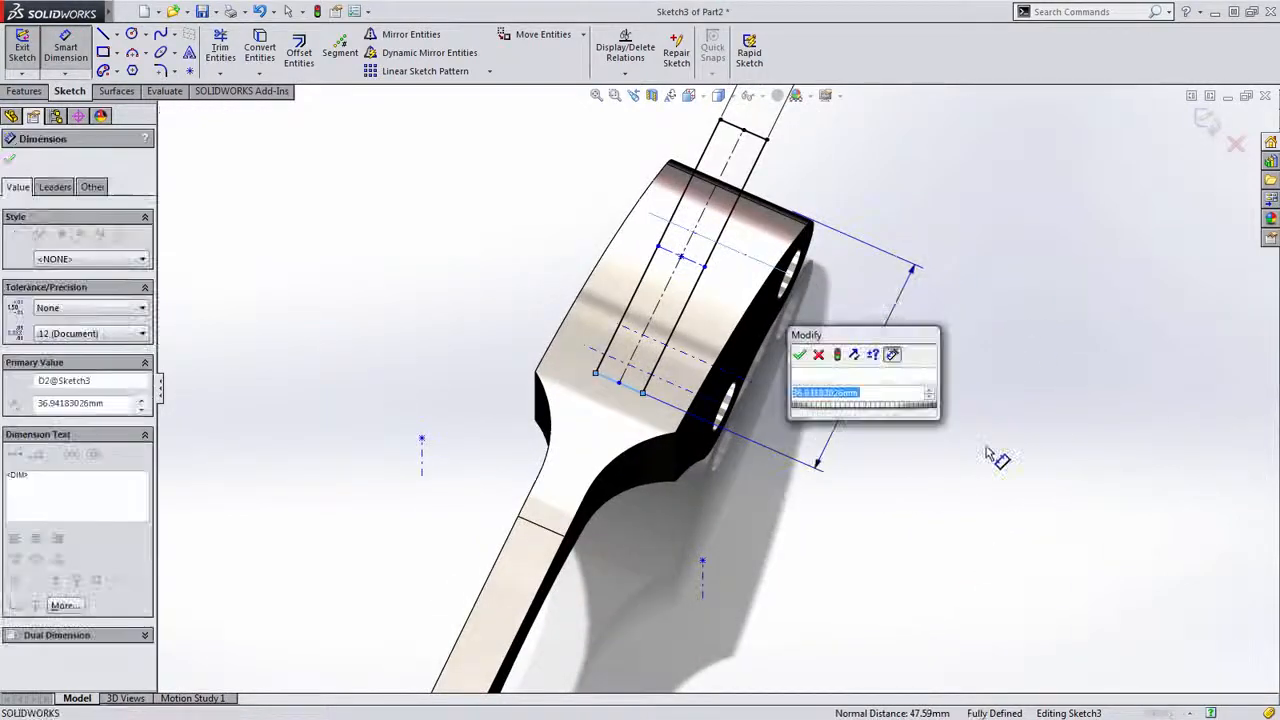
{"action": "type", "text": "35"}
{"action": "key", "text": "Return"}
{"action": "key", "text": "Escape"}
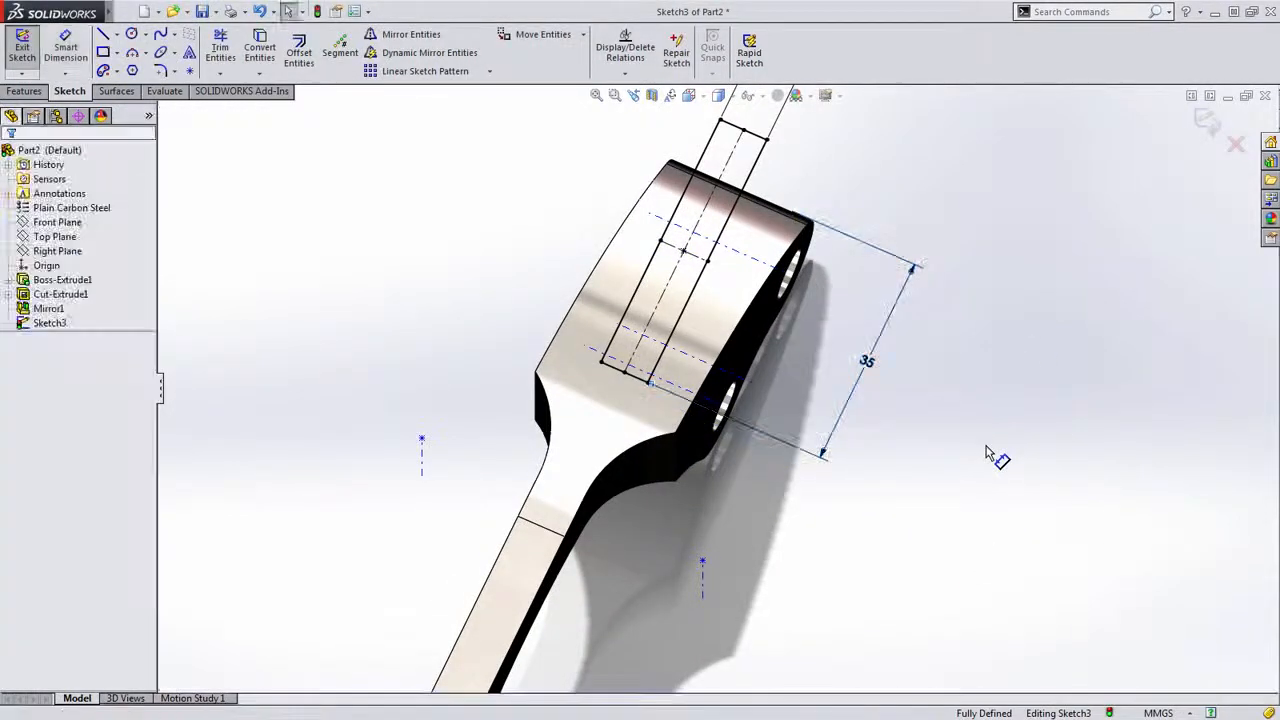
Hide the temporary axes again.
{"action": "middle_click_drag", "start_coordinate": [975, 468], "coordinate": [786, 180]}
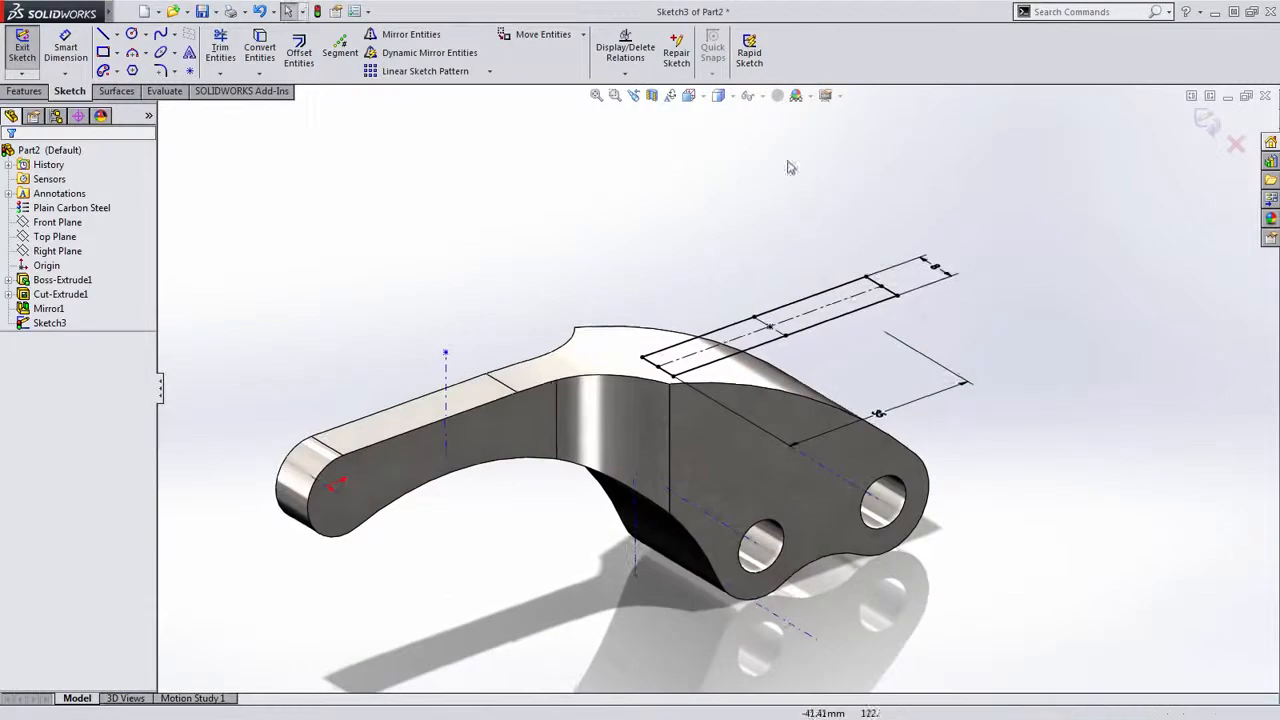
{"action": "left_click", "coordinate": [752, 95]}
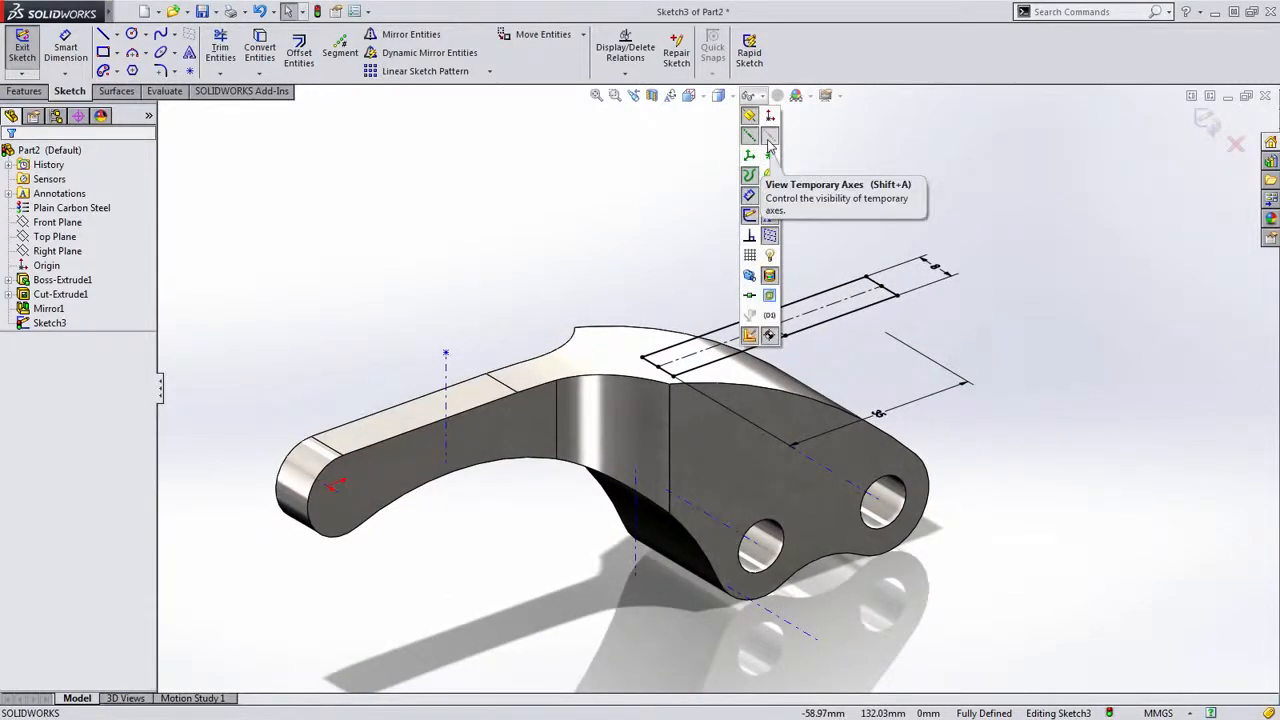
{"action": "left_click", "coordinate": [768, 139]}
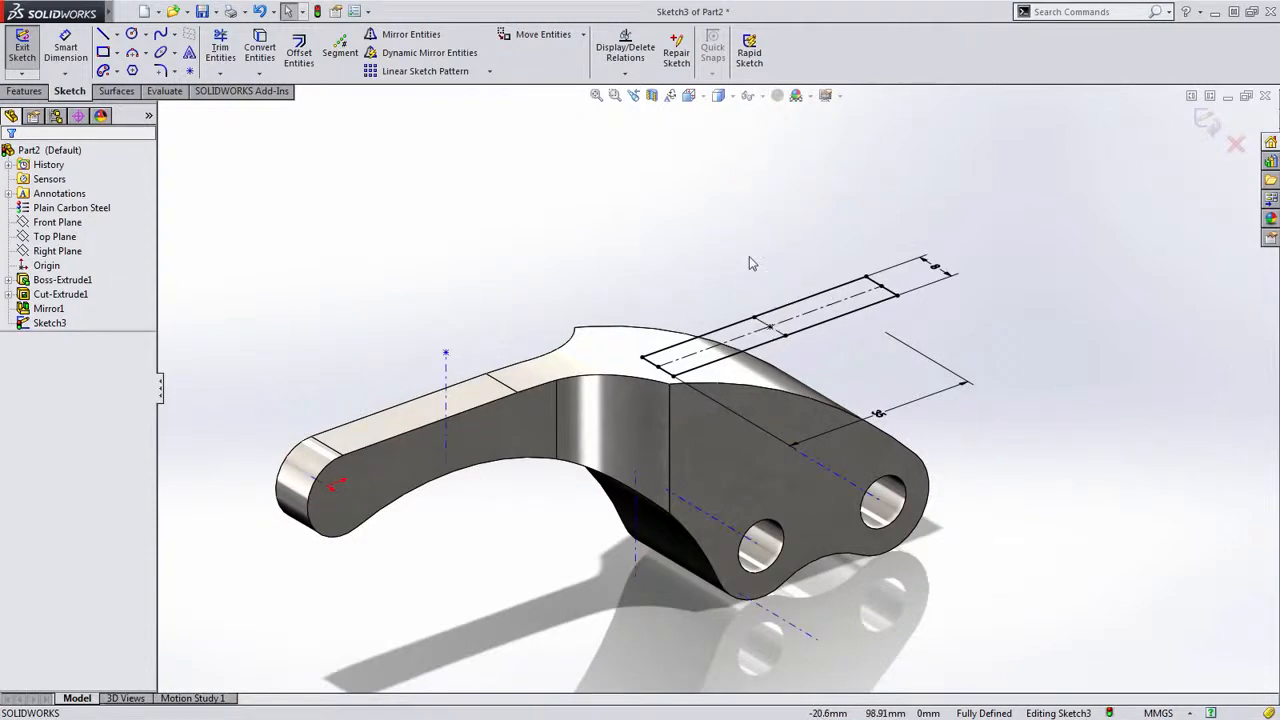
Cut the rectangle as a slot through the lever's wide end, using Through All in both directions.
{"action": "scroll", "coordinate": [749, 257], "scroll_direction": "up", "scroll_amount": 2}
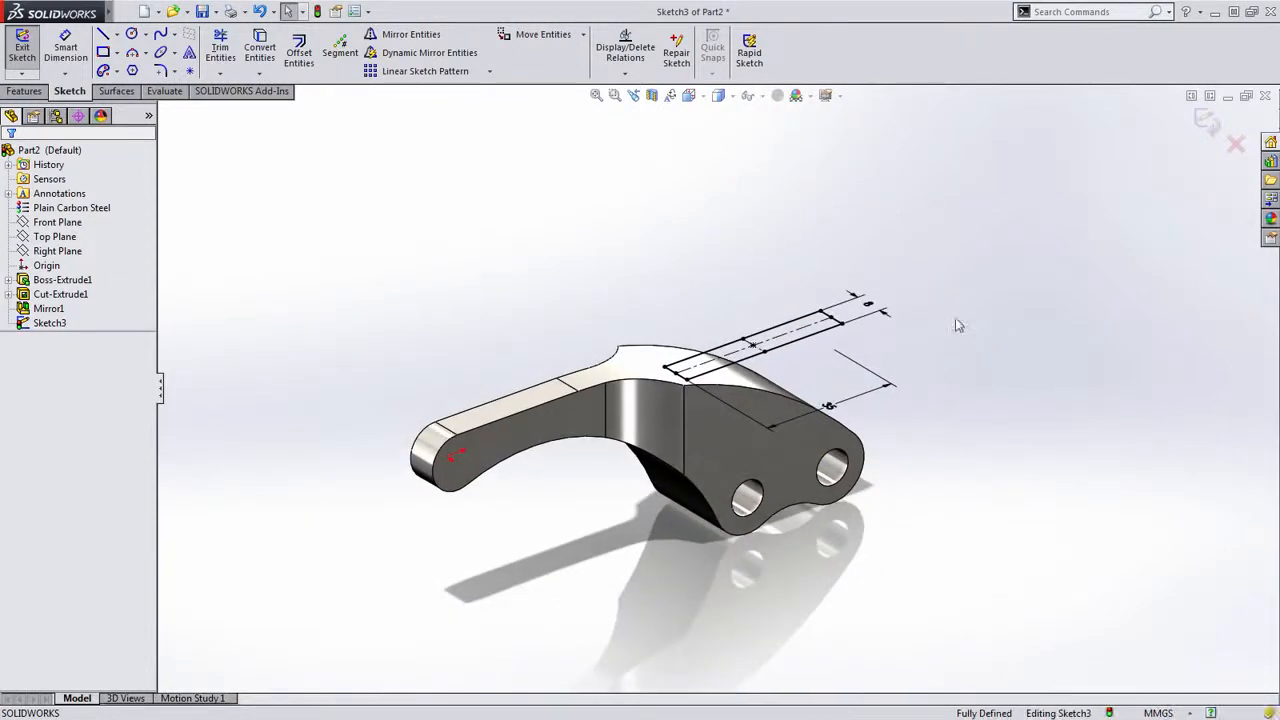
{"action": "double_click", "coordinate": [955, 319]}
{"action": "key", "text": "s"}
{"action": "left_click", "coordinate": [1016, 242]}
{"action": "right_click", "coordinate": [968, 192]}
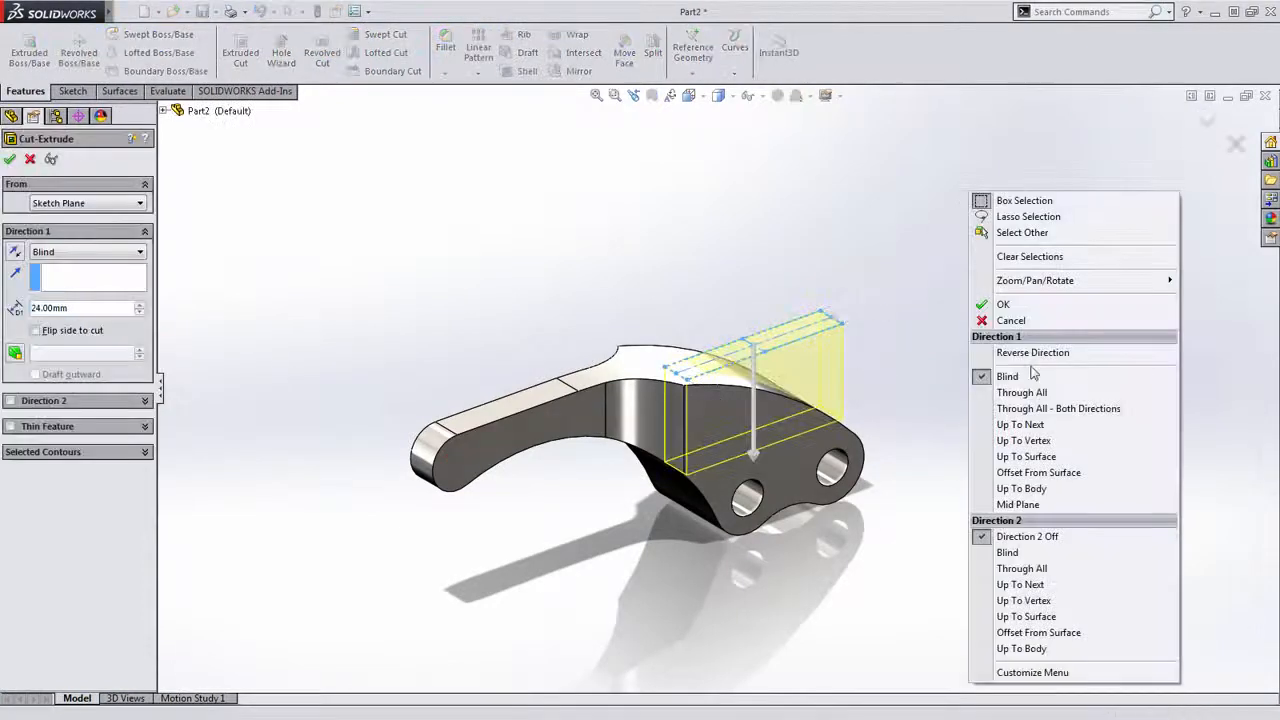
{"action": "left_click", "coordinate": [1027, 409]}
{"action": "right_click", "coordinate": [1020, 420]}
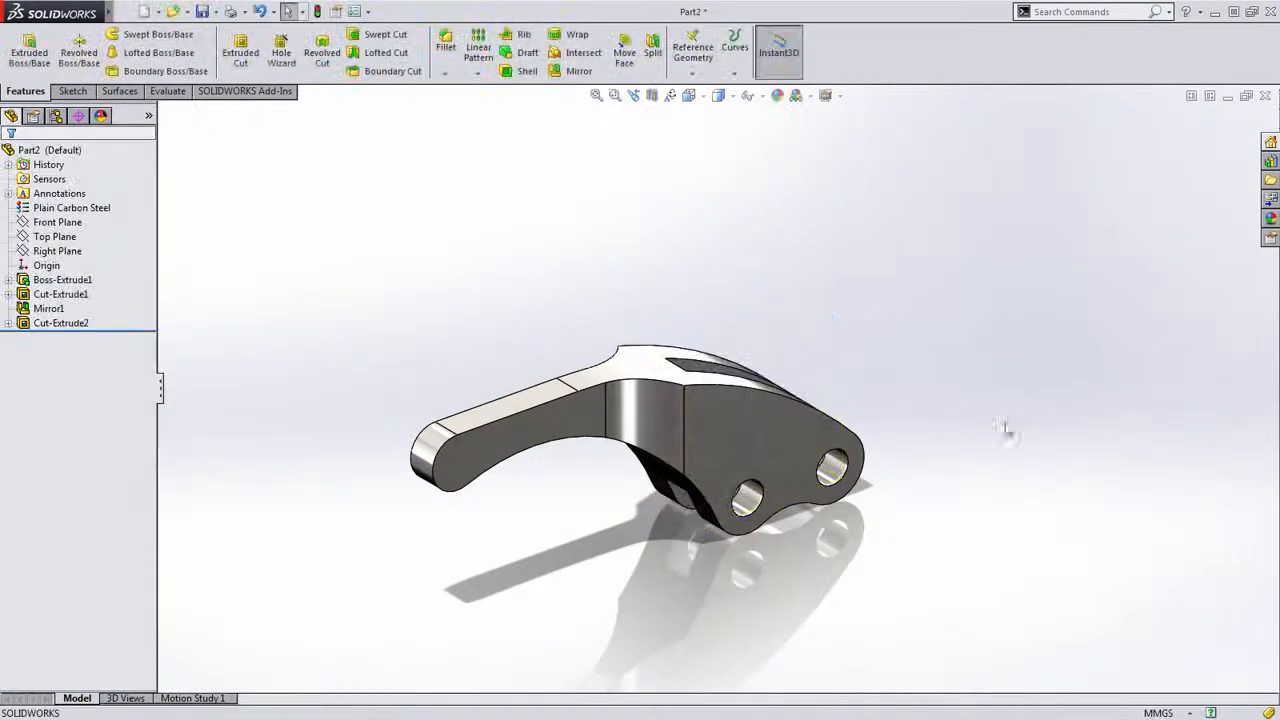
Start a symmetric 2 mm fillet with tangent propagation on the rounded end face of the lever arm.
{"action": "mouse_move", "coordinate": [909, 518]}
{"action": "middle_mouse_down", "text": "ctrl"}
{"action": "mouse_move", "coordinate": [943, 517]}
{"action": "mouse_move", "coordinate": [911, 530]}
{"action": "middle_mouse_up", "text": "ctrl"}
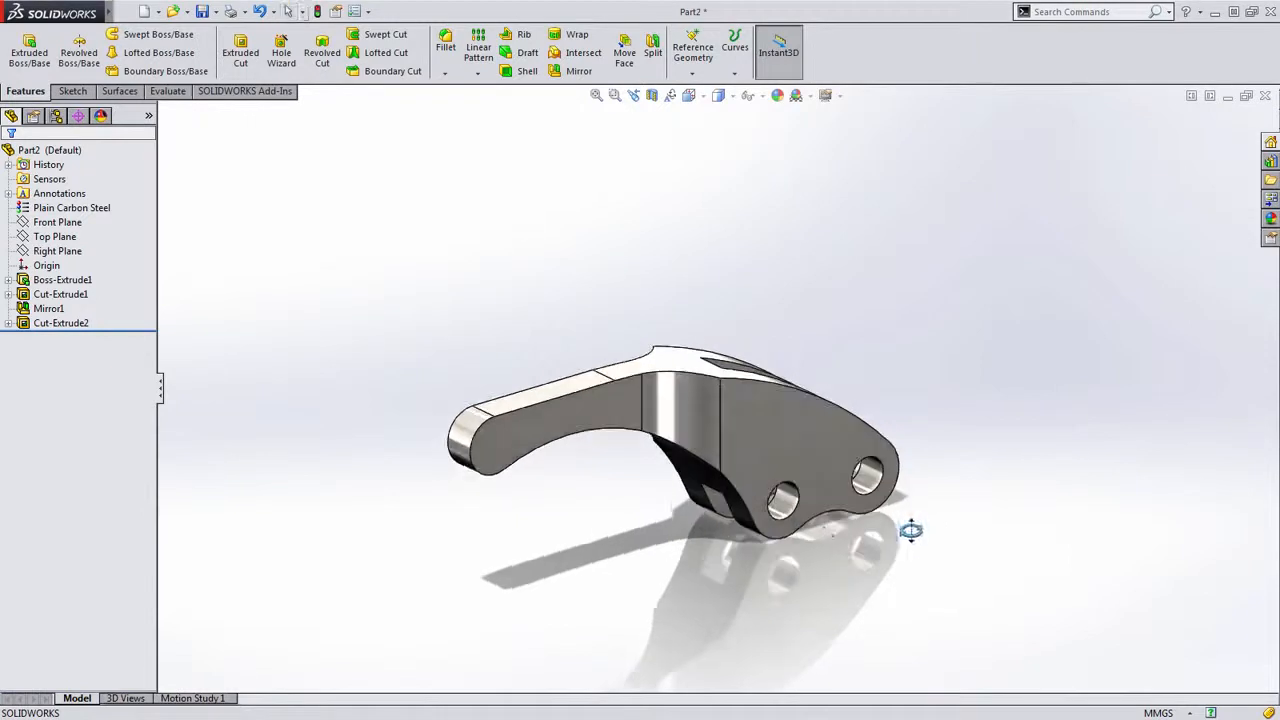
{"action": "scroll", "coordinate": [537, 500], "scroll_direction": "down", "scroll_amount": 3}
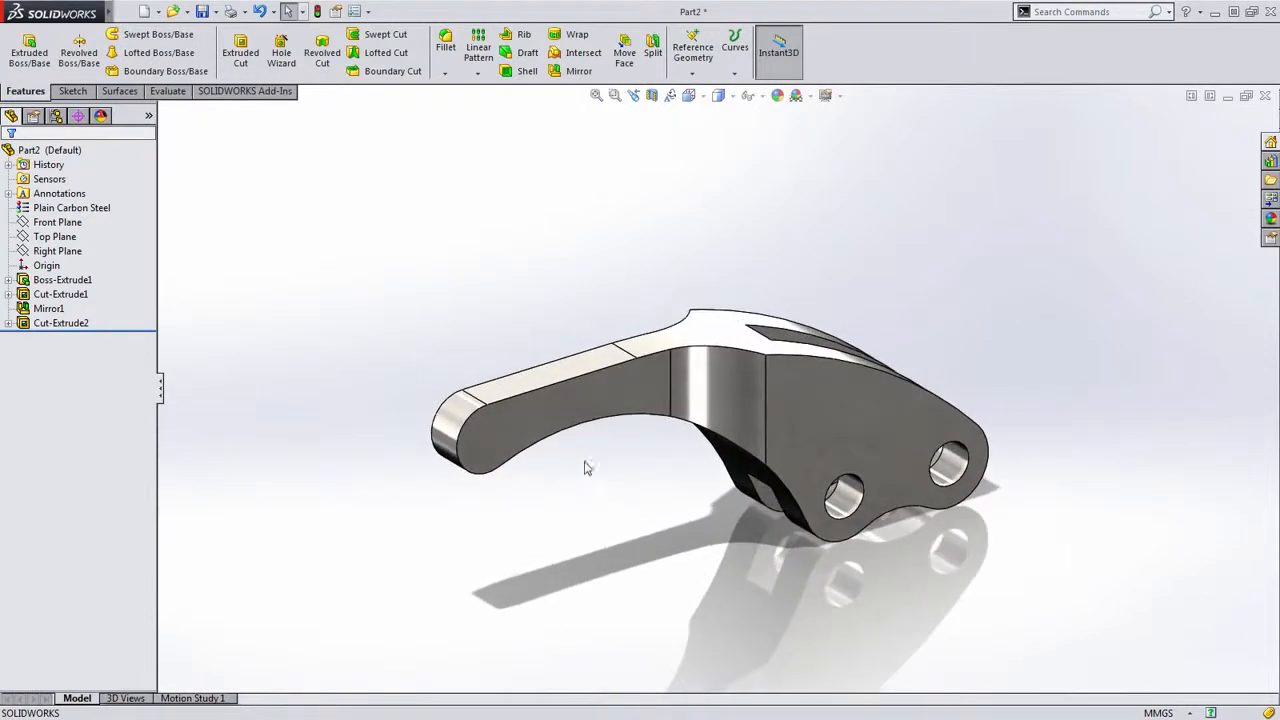
{"action": "key", "text": "s"}
{"action": "left_click", "coordinate": [597, 492]}
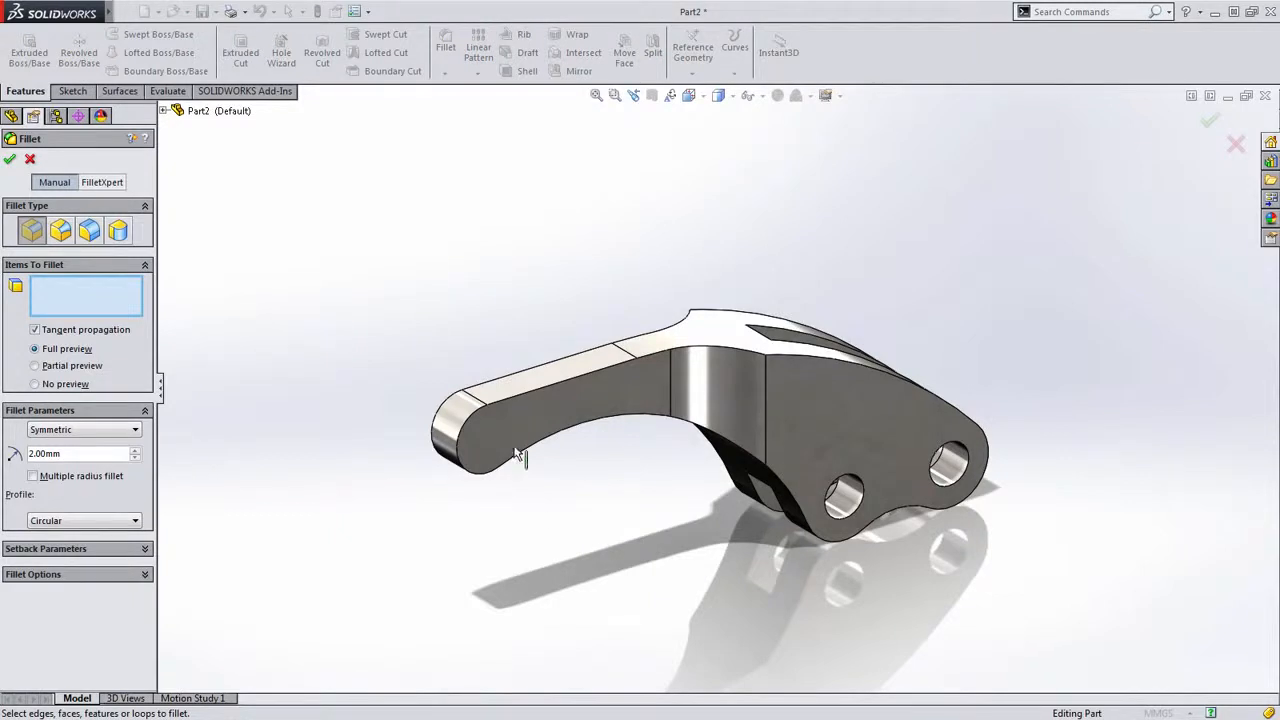
{"action": "left_click", "coordinate": [452, 410]}
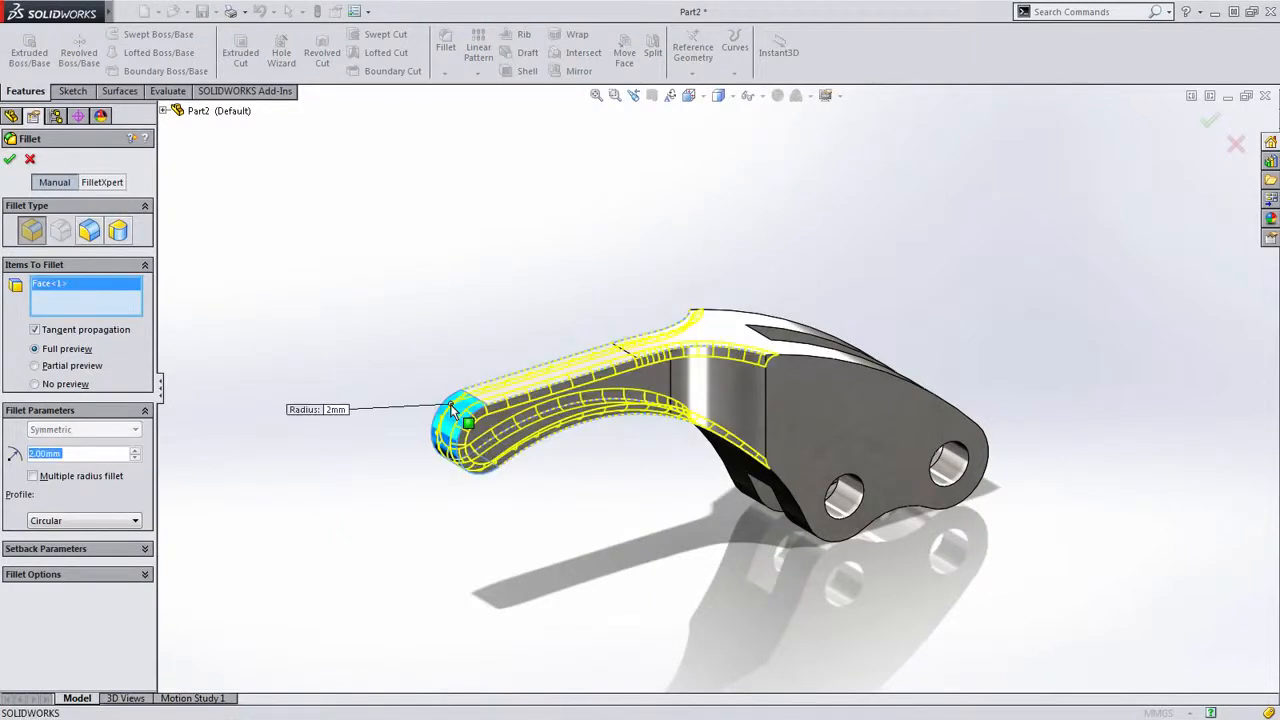
{"action": "scroll", "coordinate": [448, 420], "scroll_direction": "down", "scroll_amount": 4}
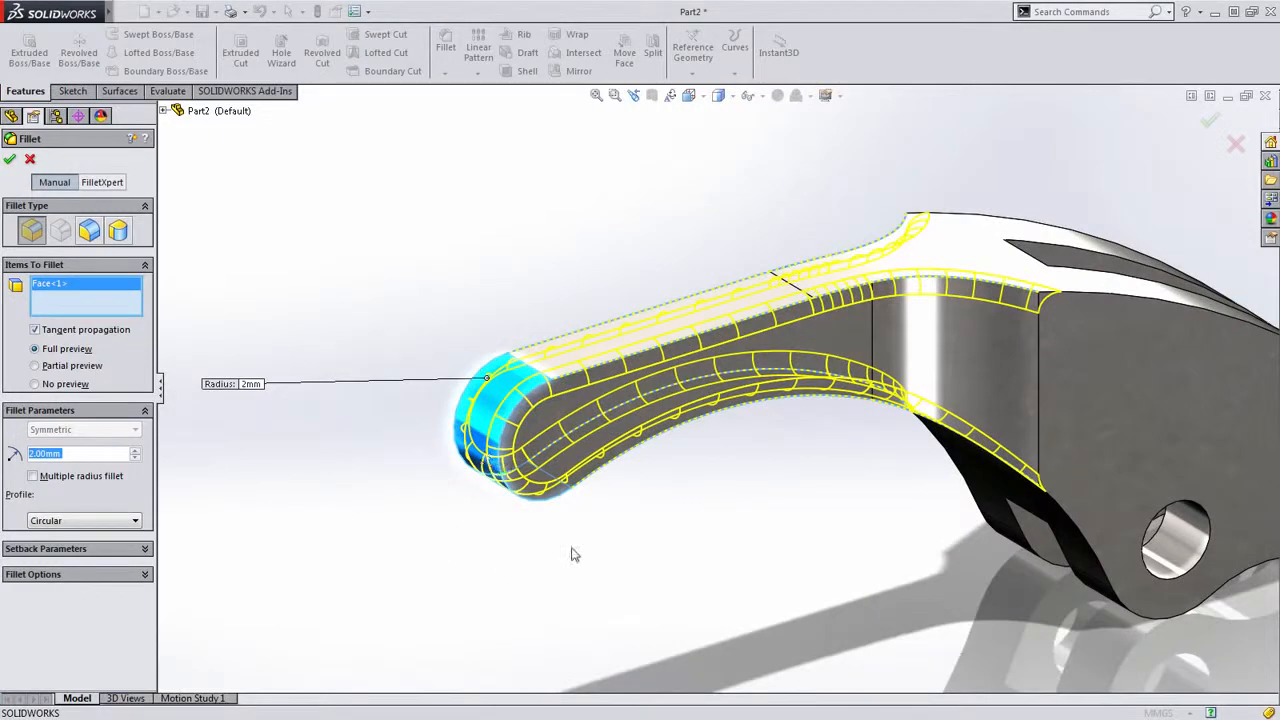
{"action": "middle_click_drag", "start_coordinate": [635, 546], "coordinate": [436, 530], "text": "ctrl"}
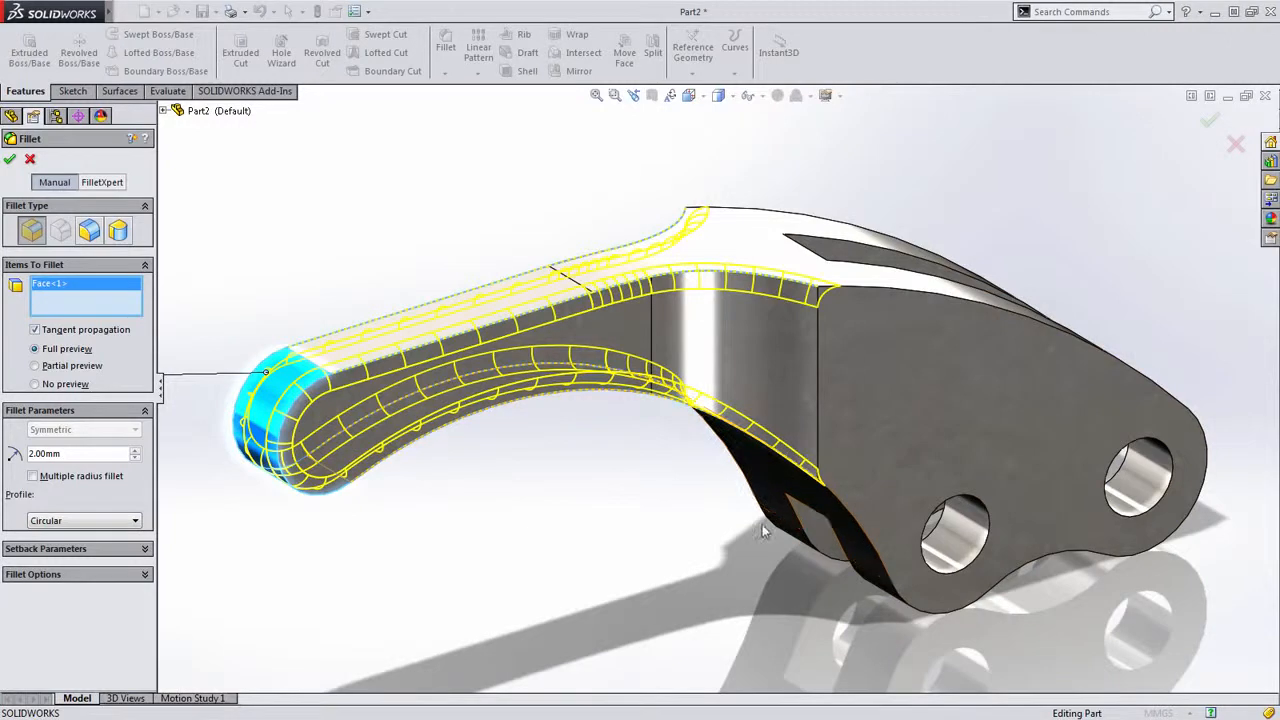
Add one curved face where the arm widens and the rounded end faces of both fork prongs to the fillet.
{"action": "left_click", "coordinate": [804, 372]}
{"action": "scroll", "coordinate": [804, 374], "scroll_direction": "up", "scroll_amount": 1}
{"action": "middle_click_drag", "start_coordinate": [1264, 468], "coordinate": [1096, 531]}
{"action": "left_click", "coordinate": [1006, 655]}
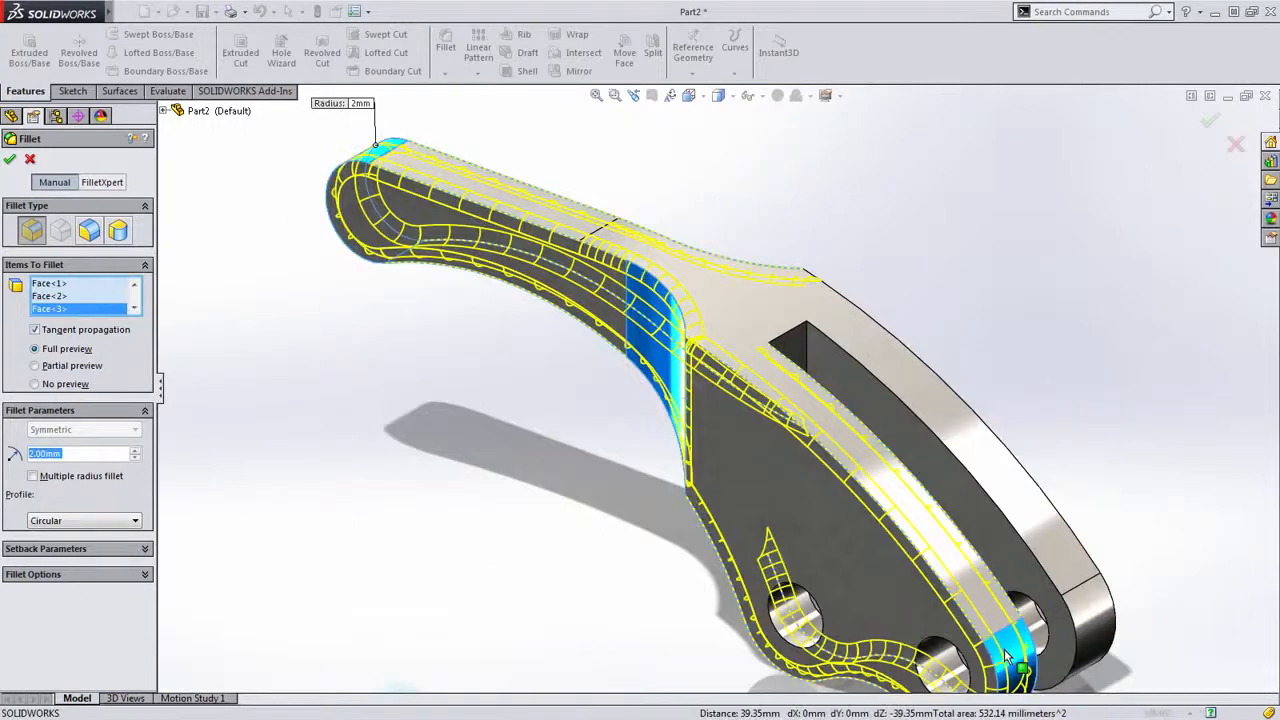
{"action": "middle_click_drag", "start_coordinate": [1010, 655], "coordinate": [689, 417]}
{"action": "left_click", "coordinate": [543, 623]}
Add the opposite curved widening face and the slot's inner end face, and accept the 2 mm fillet.
{"action": "left_click", "coordinate": [705, 380]}
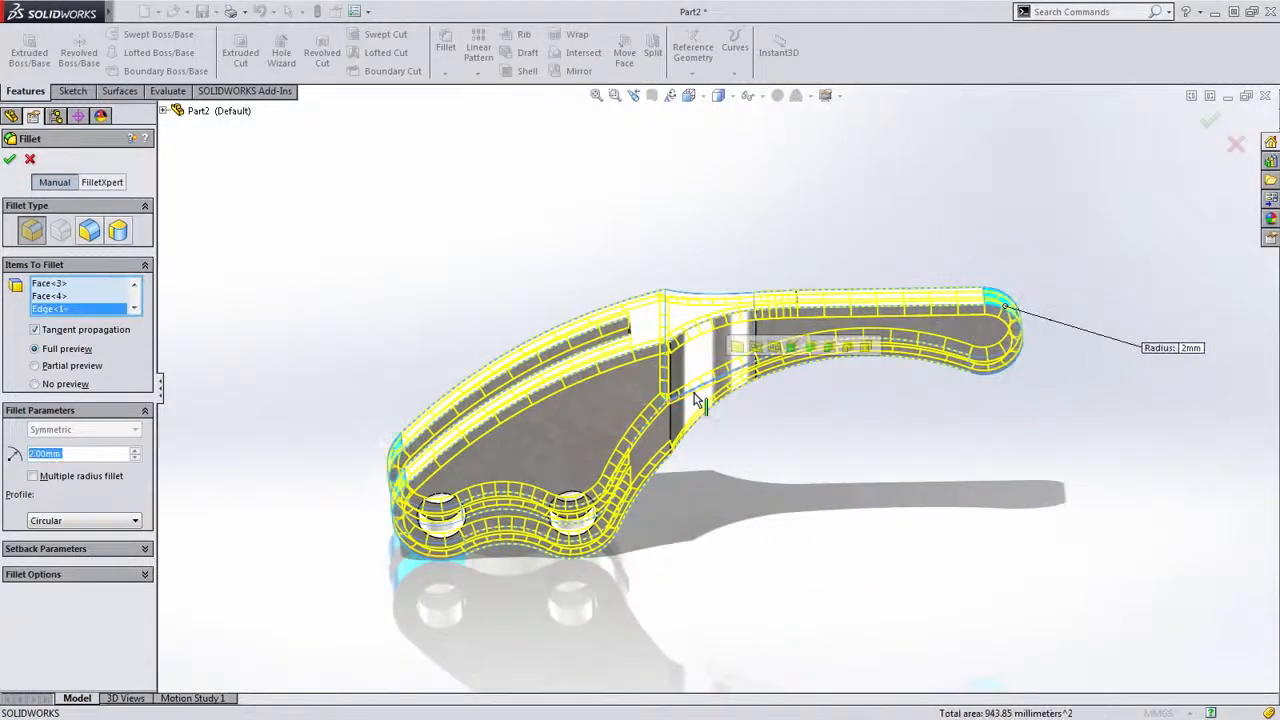
{"action": "middle_click_drag", "start_coordinate": [705, 380], "coordinate": [735, 403]}
{"action": "left_click", "coordinate": [735, 403]}
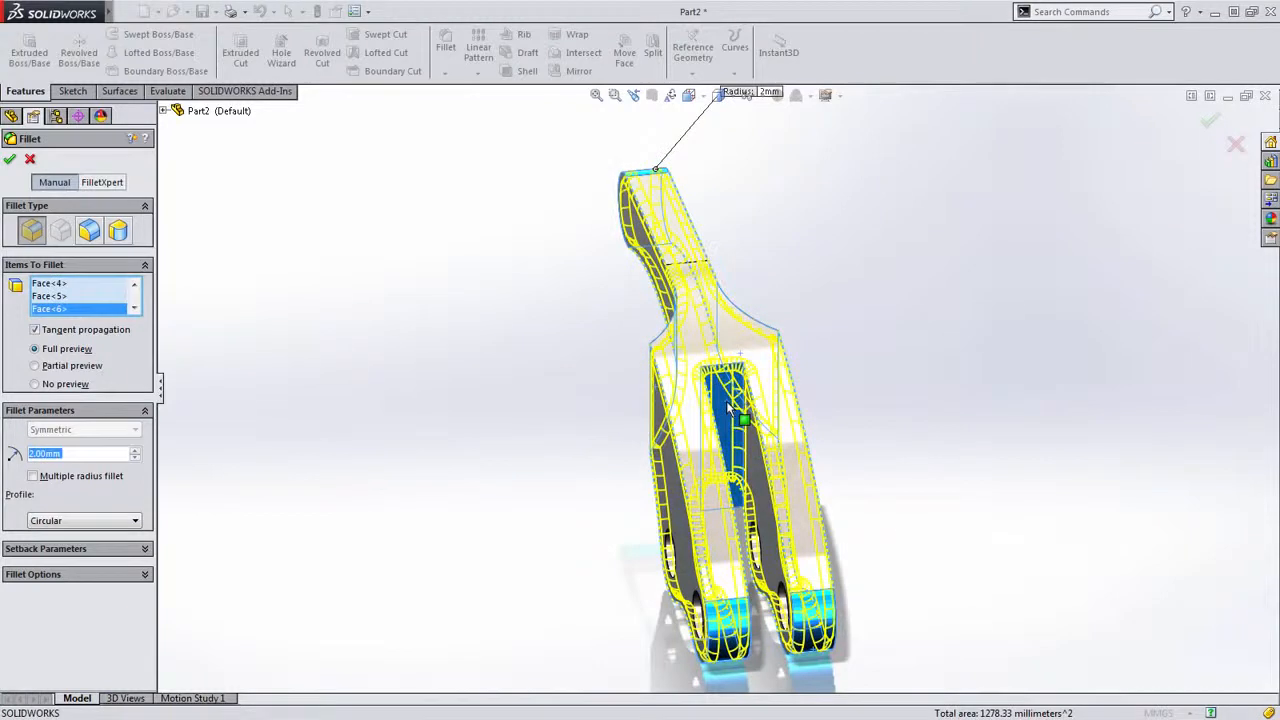
{"action": "key", "text": "Return"}
Apply a red appearance from the standard colour palette to the fillet feature.
{"action": "middle_click_drag", "start_coordinate": [513, 402], "coordinate": [677, 474]}
{"action": "left_click", "coordinate": [45, 325]}
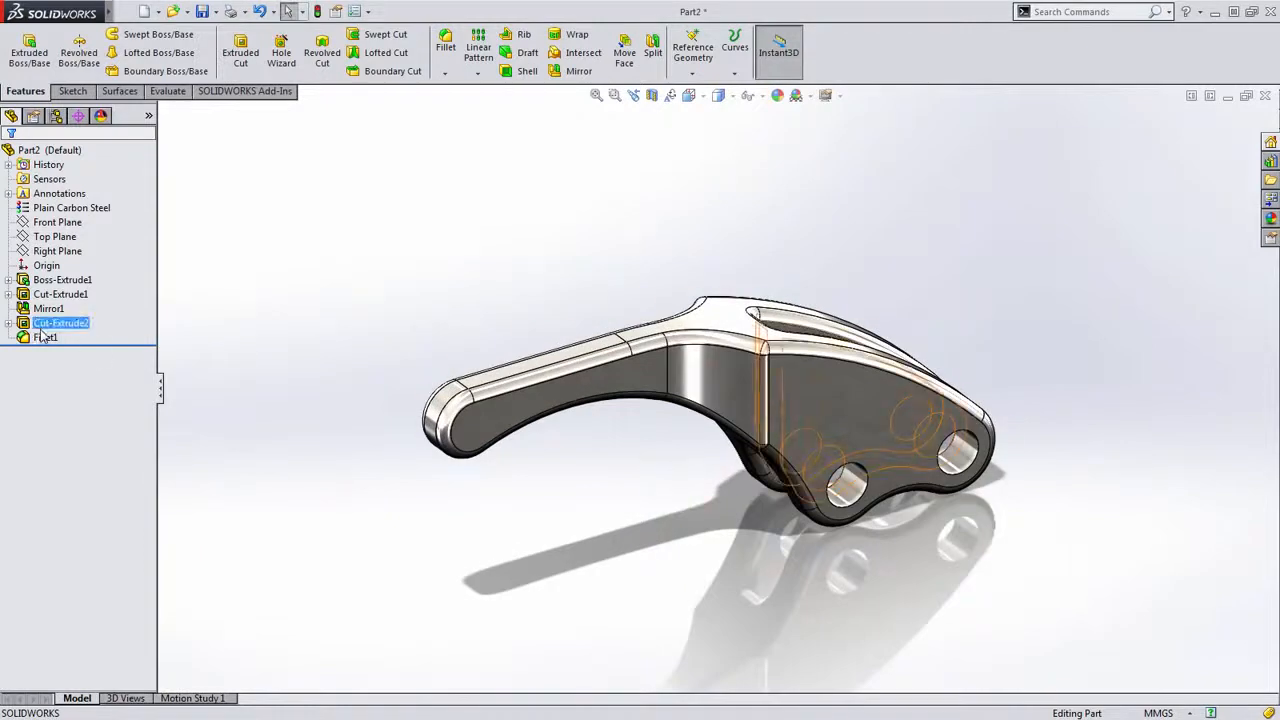
{"action": "left_click", "coordinate": [44, 338]}
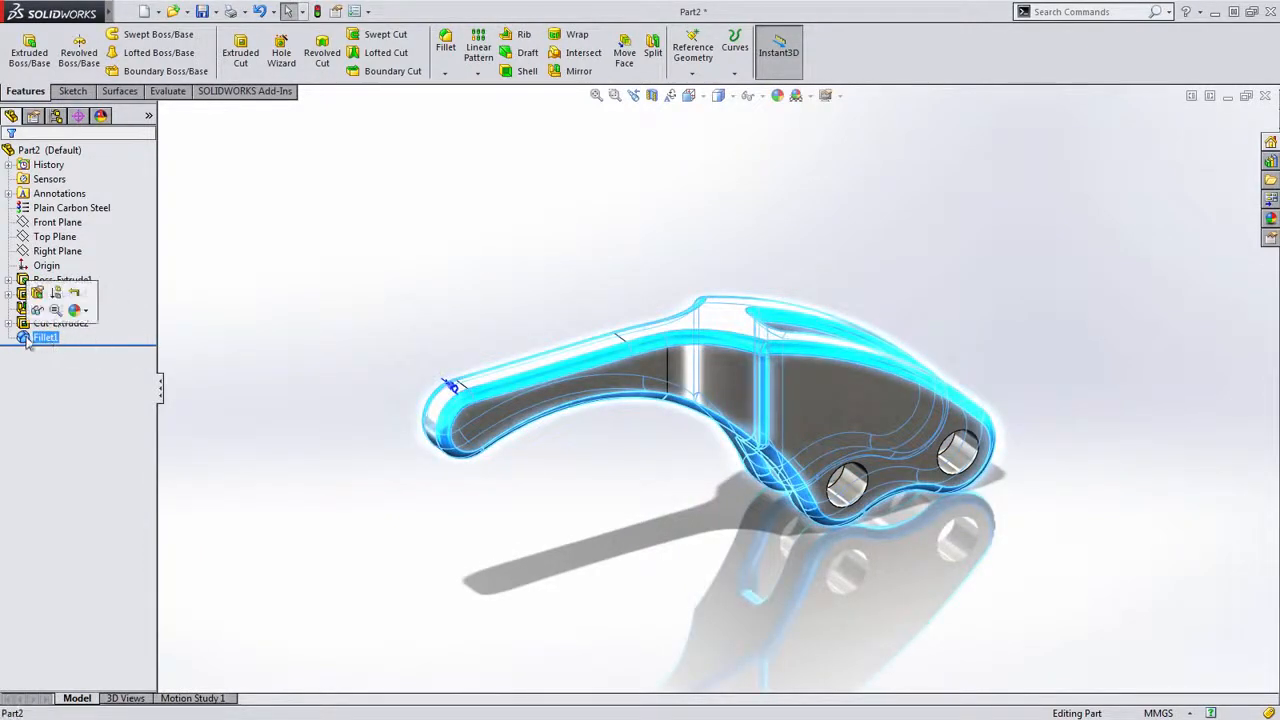
{"action": "left_click", "coordinate": [76, 310]}
{"action": "left_click", "coordinate": [105, 343]}
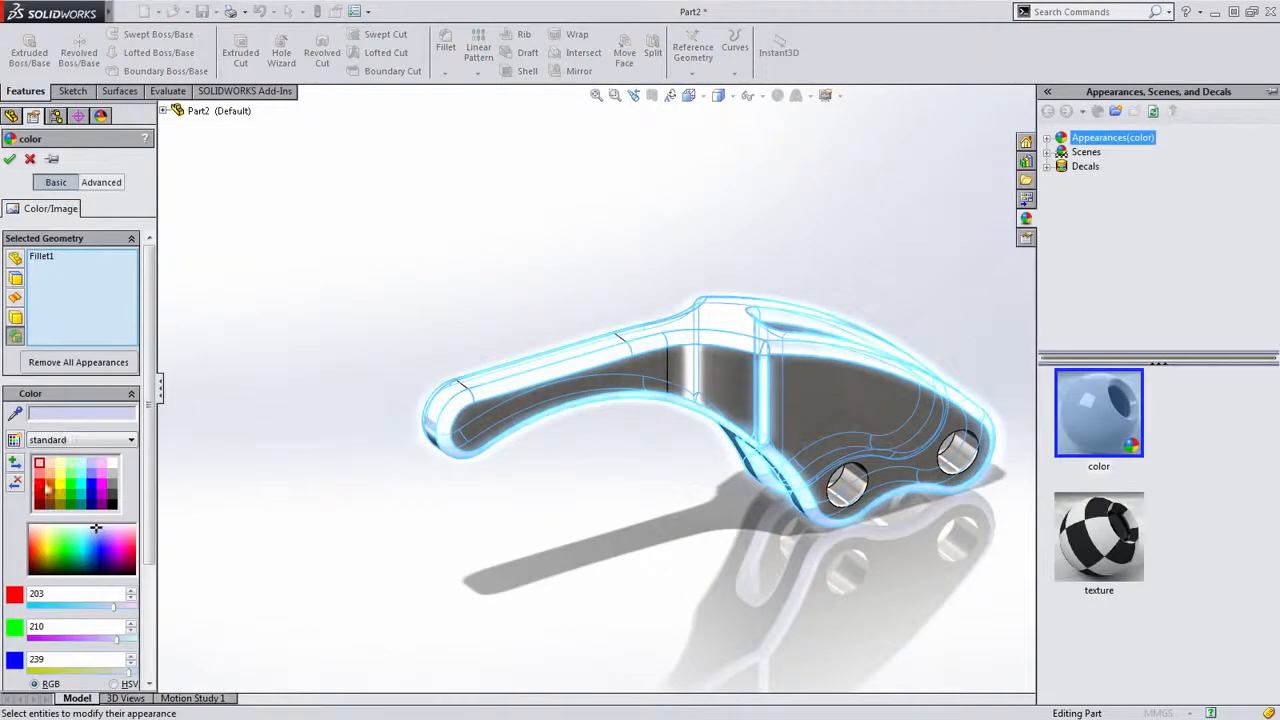
{"action": "left_click", "coordinate": [42, 487]}
{"action": "left_click", "coordinate": [9, 158]}
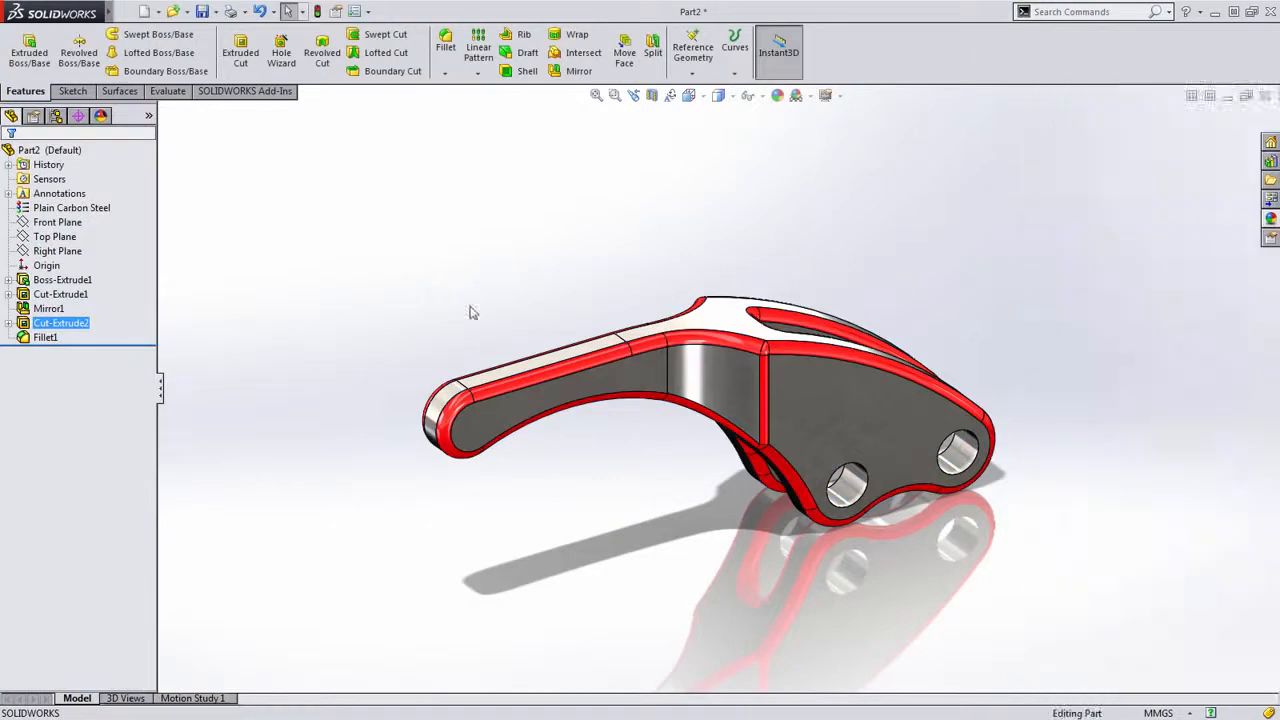
Roll the model back to just after the base extrusion and open that extrusion's profile sketch for editing.
{"action": "middle_click_drag", "start_coordinate": [586, 503], "coordinate": [612, 478]}
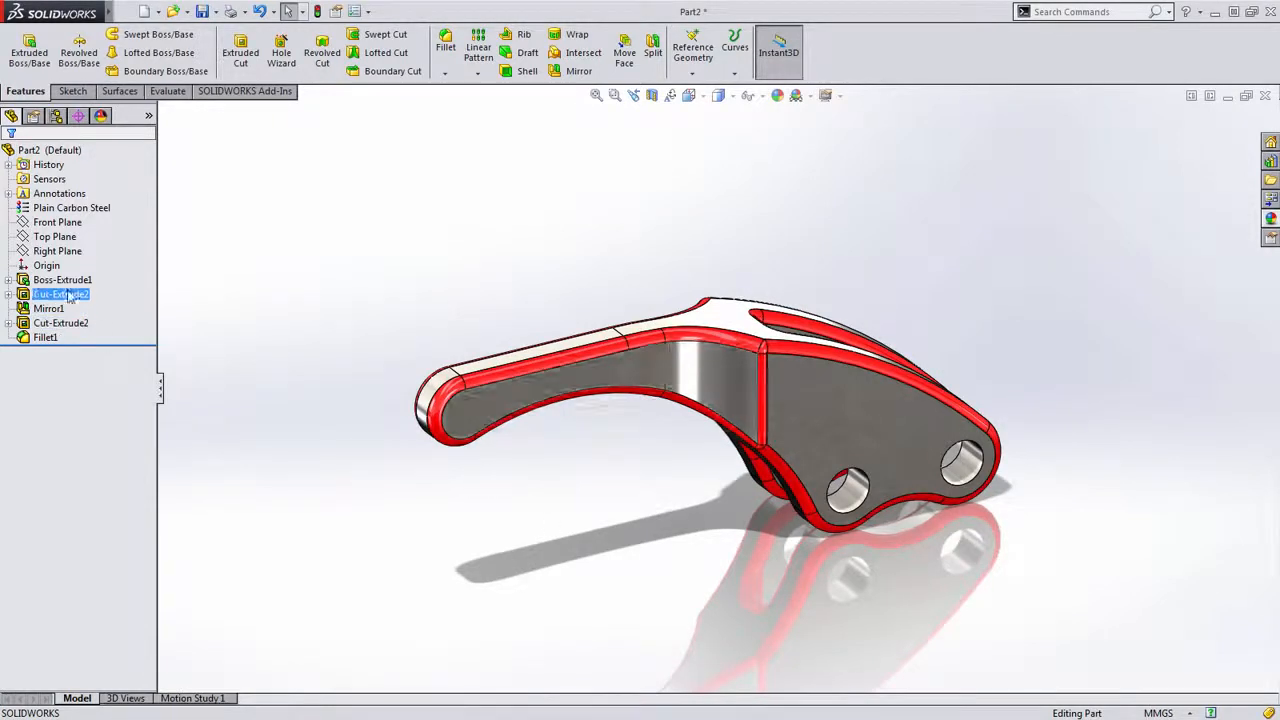
{"action": "left_click_drag", "start_coordinate": [134, 343], "coordinate": [142, 285]}
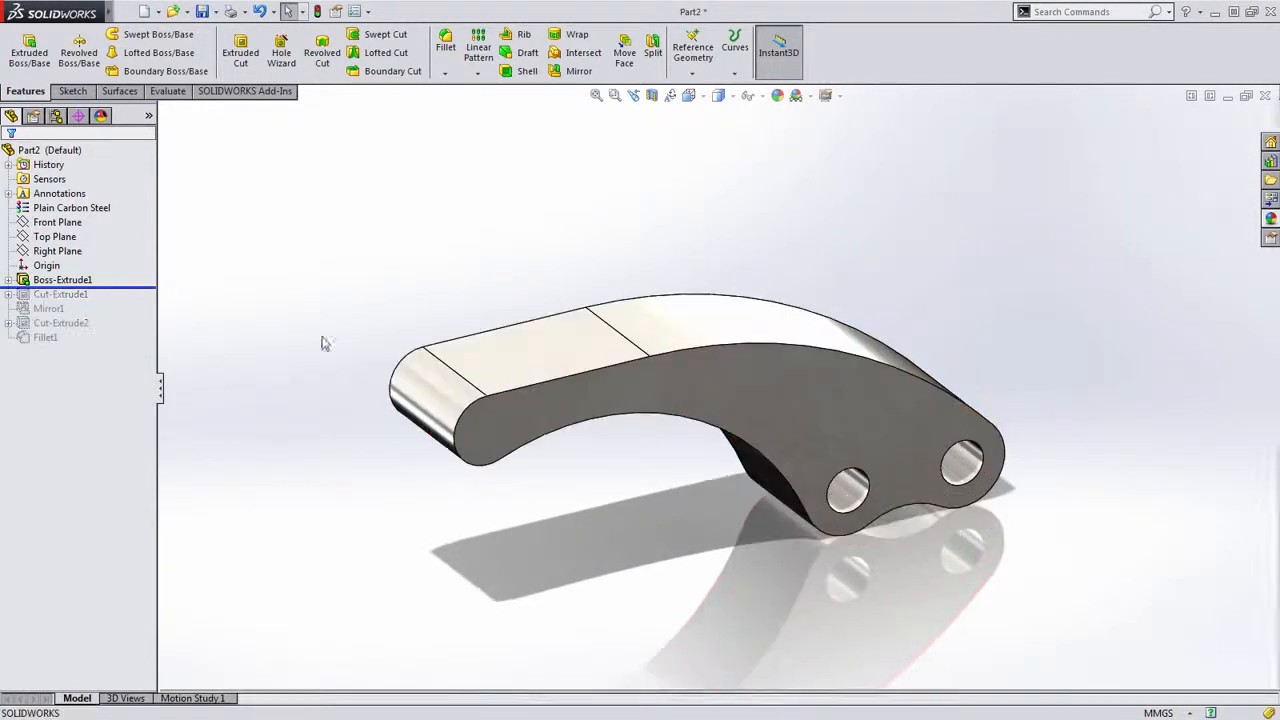
{"action": "middle_click_drag", "start_coordinate": [342, 357], "coordinate": [300, 323]}
{"action": "left_click", "coordinate": [74, 281]}
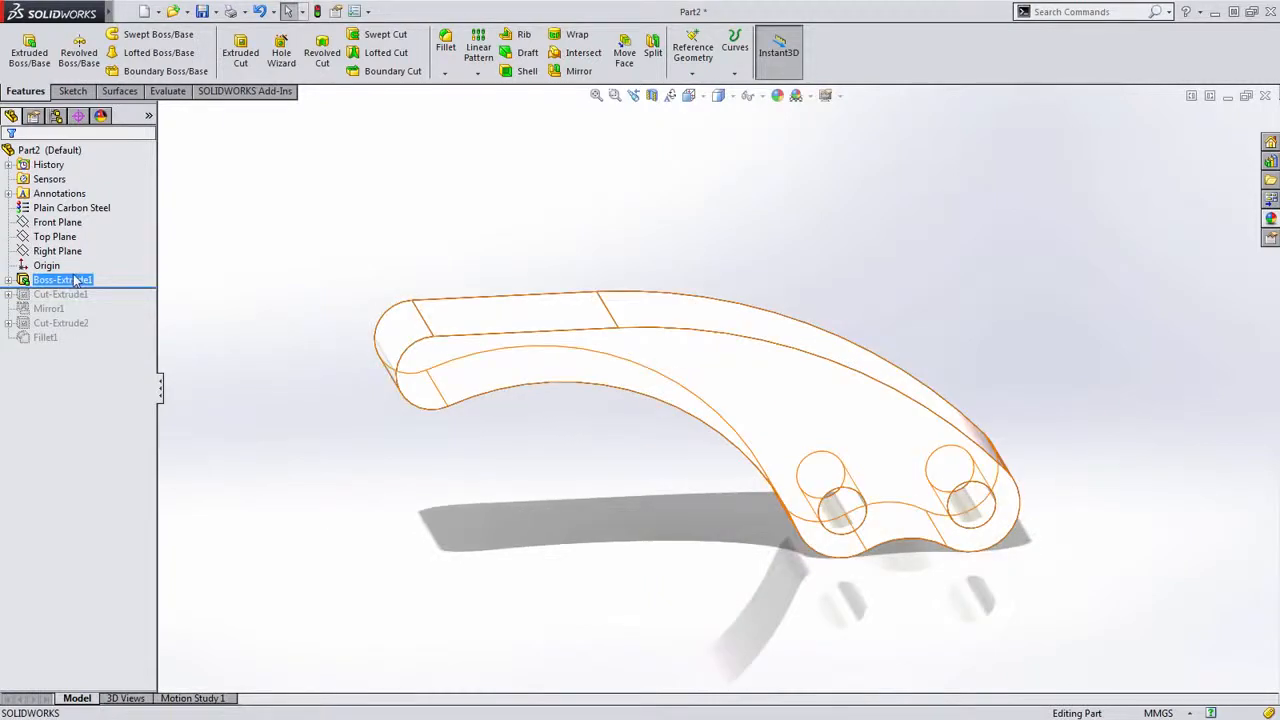
{"action": "left_click", "coordinate": [99, 232]}
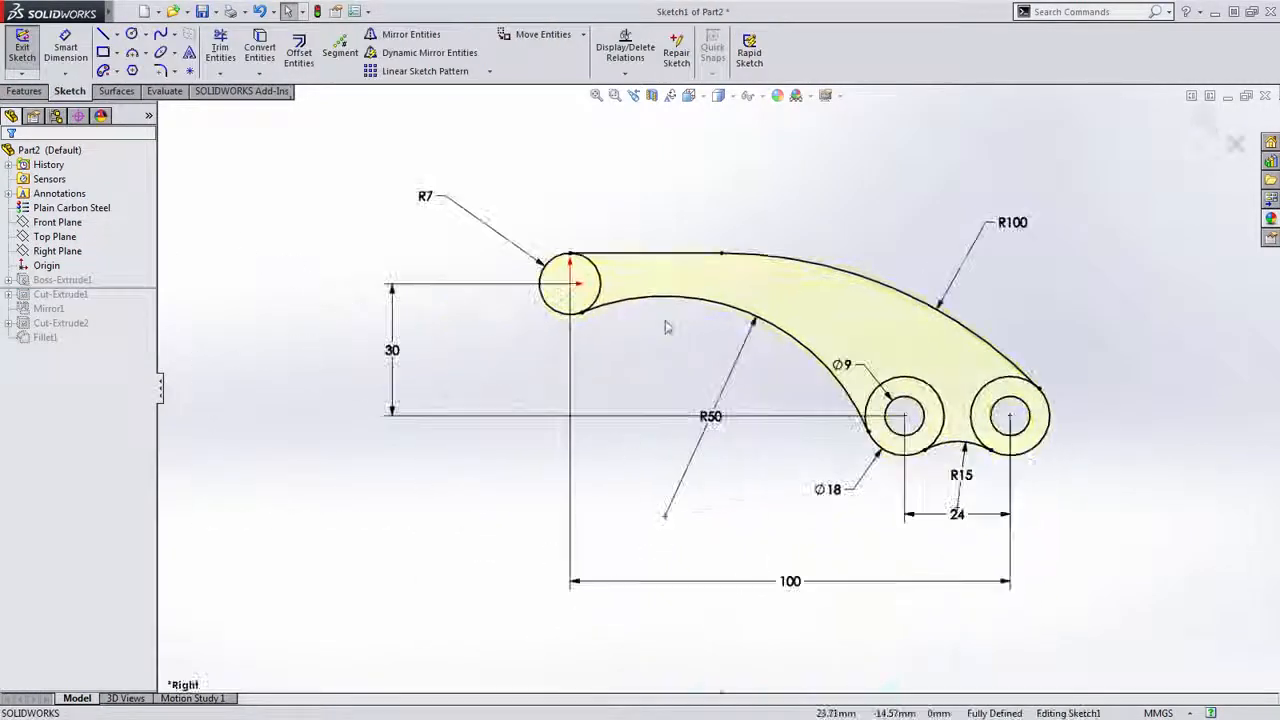
Sketch a horizontal line from the highest point of the R50 lower arc back into the R7 end circle.
{"action": "scroll", "coordinate": [672, 294], "scroll_direction": "down", "scroll_amount": 3}
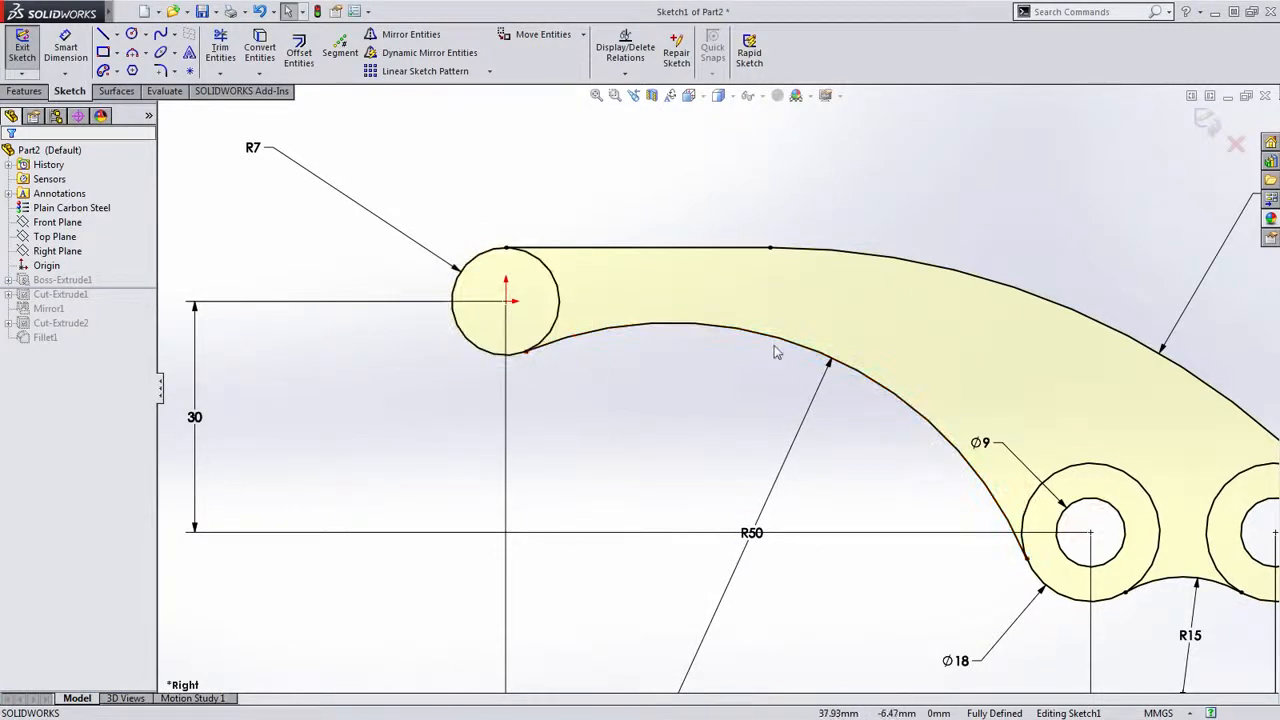
{"action": "scroll", "coordinate": [620, 366], "scroll_direction": "down", "scroll_amount": 3}
{"action": "scroll", "coordinate": [623, 366], "scroll_direction": "up", "scroll_amount": 3}
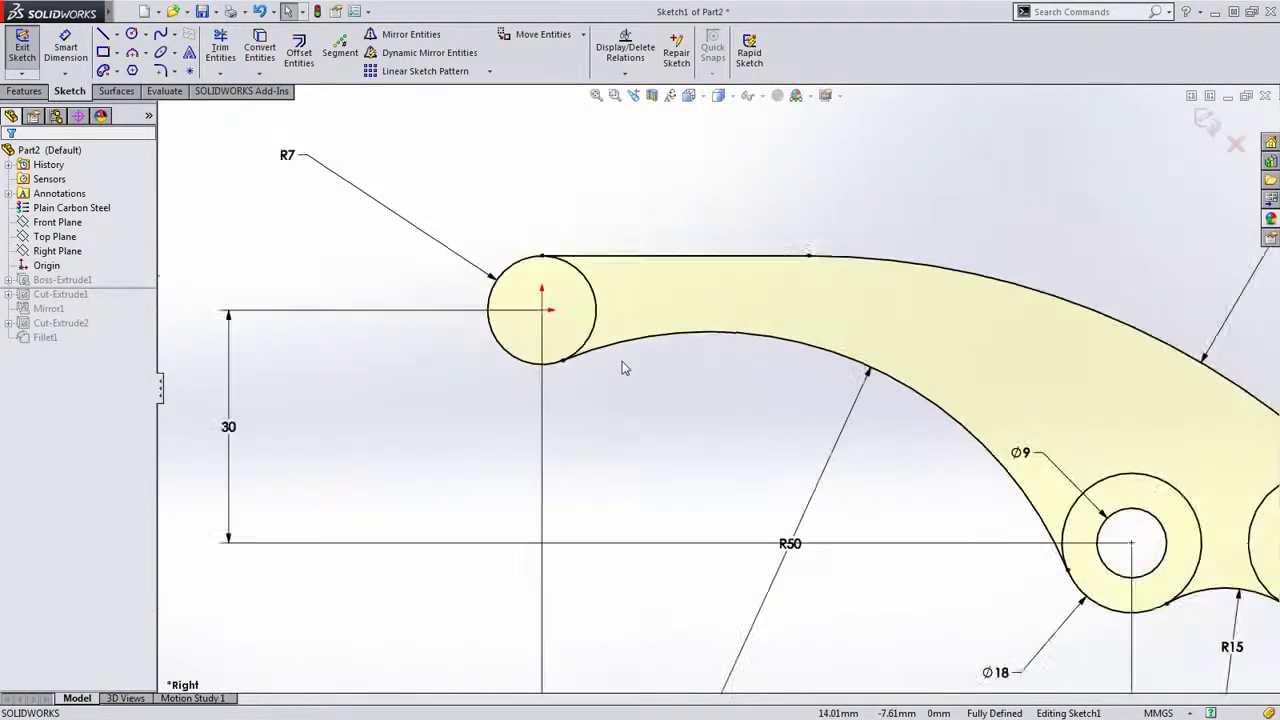
{"action": "left_click", "coordinate": [735, 336]}
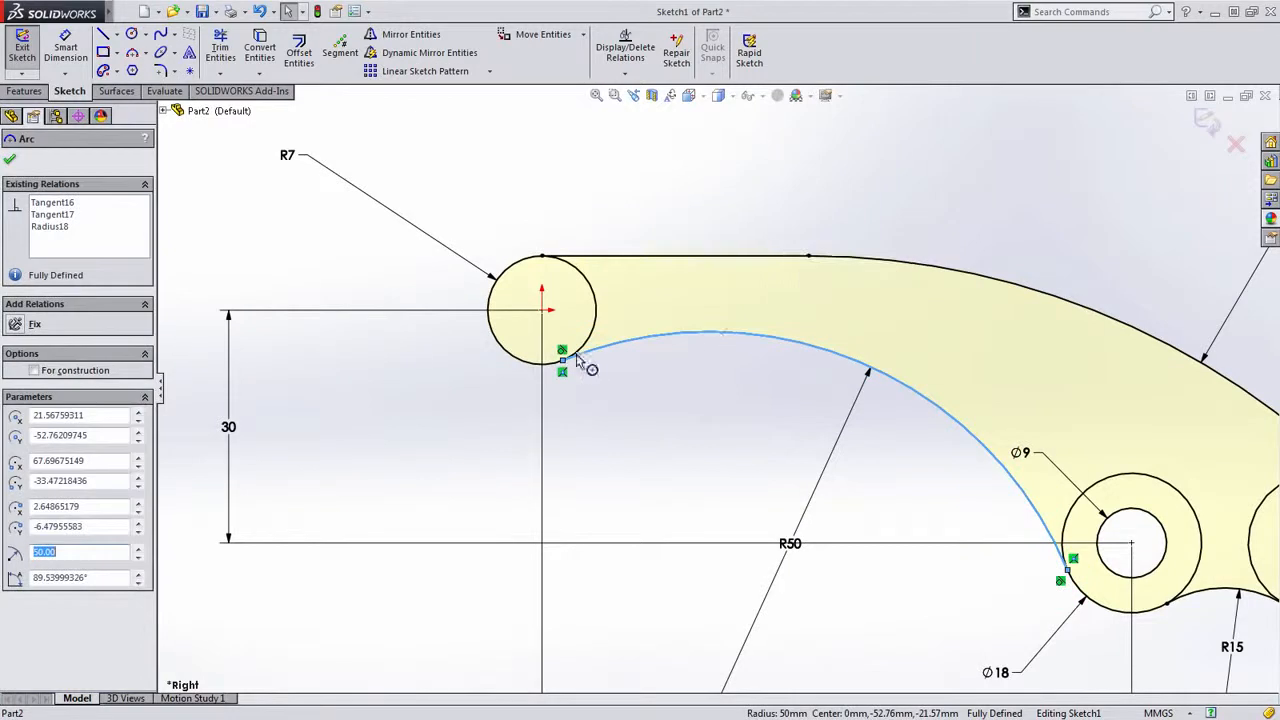
{"action": "left_click", "coordinate": [562, 352]}
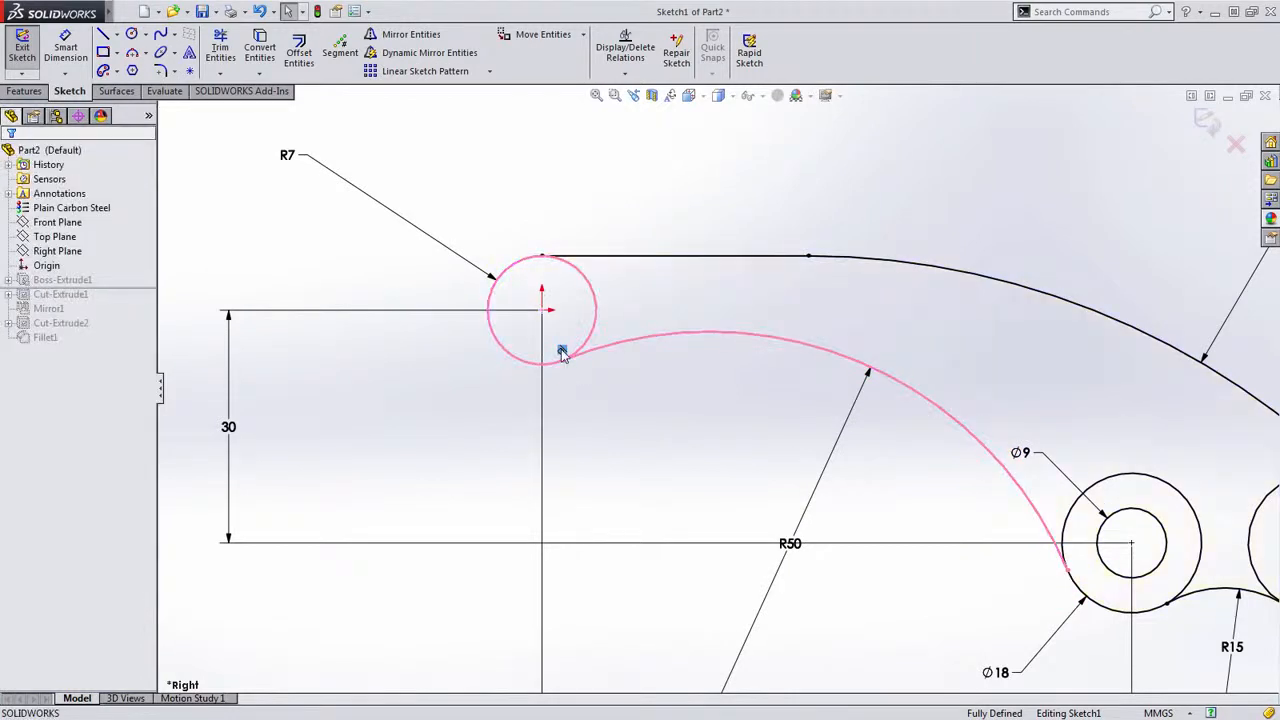
{"action": "key", "text": "s"}
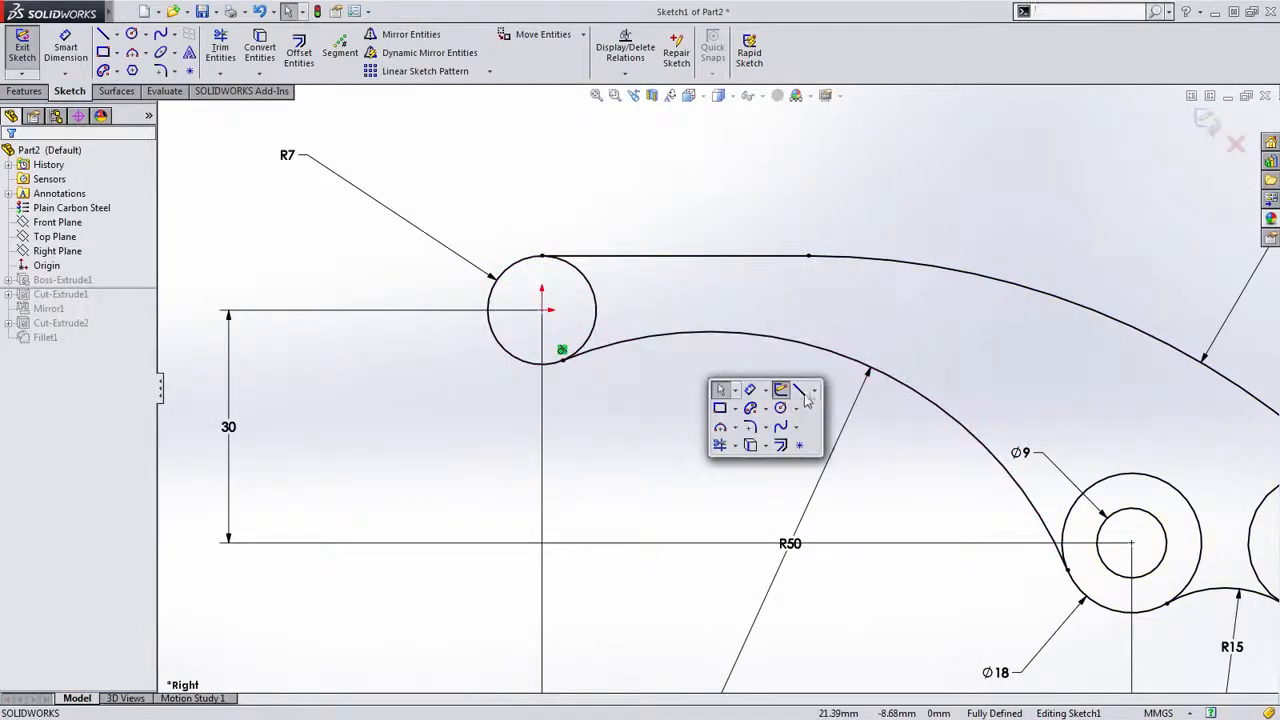
{"action": "left_click", "coordinate": [800, 390]}
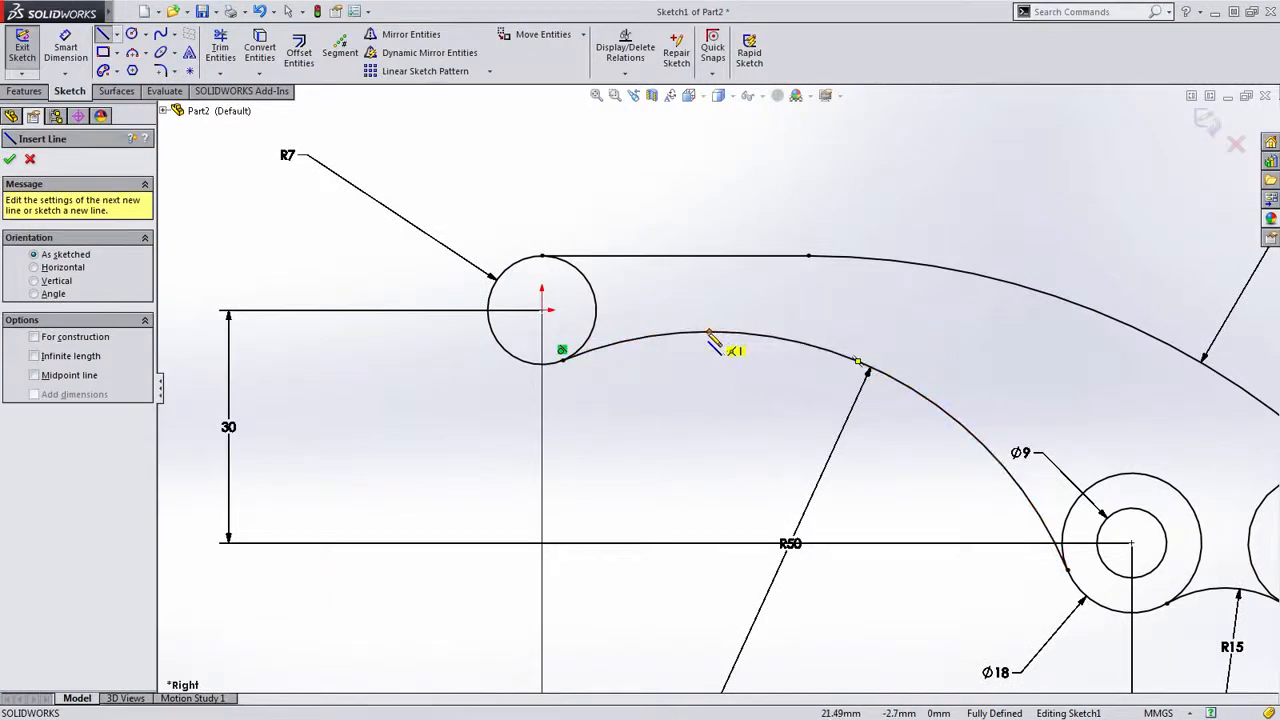
{"action": "left_click_drag", "start_coordinate": [709, 331], "coordinate": [568, 331]}
{"action": "key", "text": "Escape"}
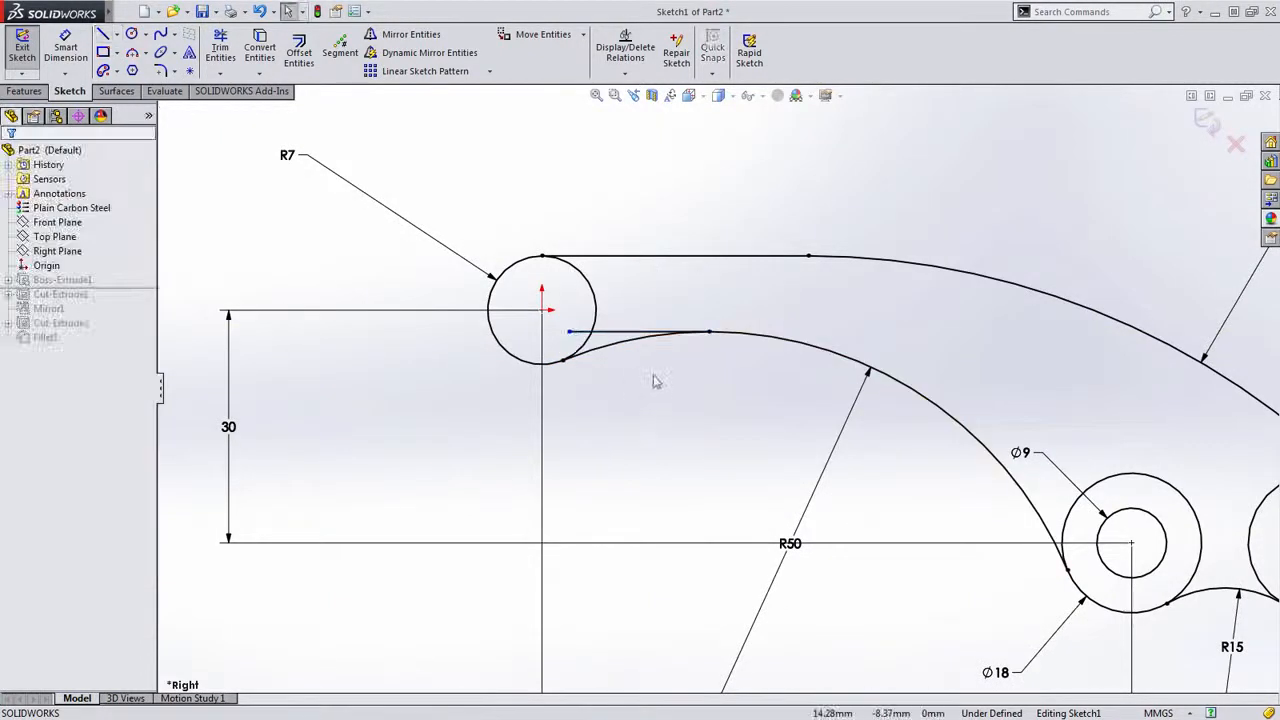
Trim the part of the R50 arc below the new line and pull the line's free end out of the end circle.
{"action": "scroll", "coordinate": [655, 382], "scroll_direction": "down", "scroll_amount": 2}
{"action": "key", "text": "s"}
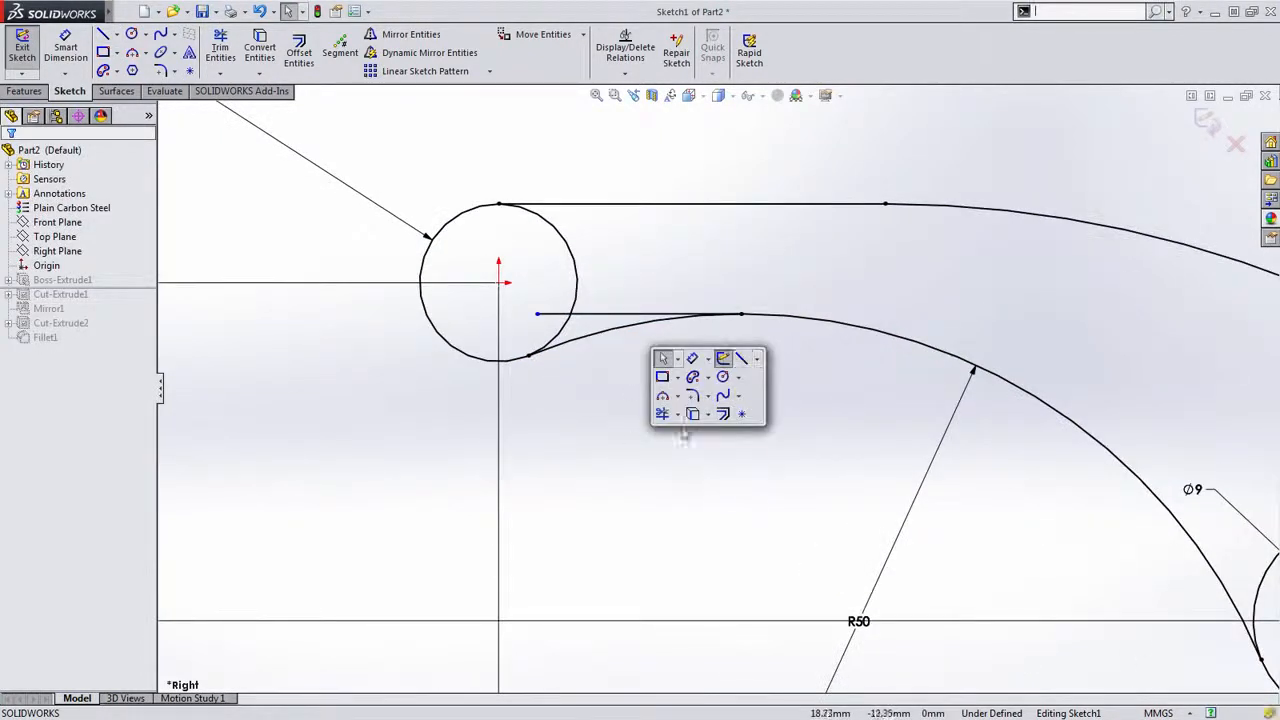
{"action": "left_click", "coordinate": [662, 414]}
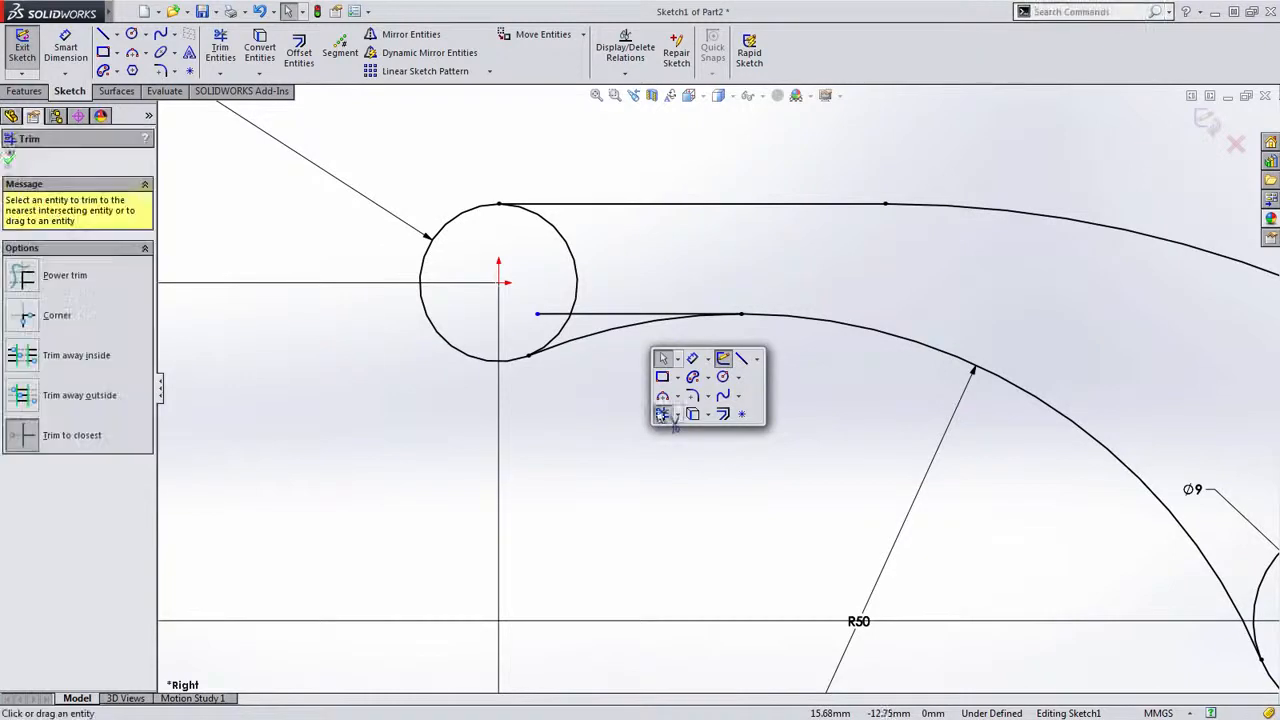
{"action": "left_click", "coordinate": [605, 338]}
{"action": "key", "text": "Escape"}
{"action": "mouse_move", "coordinate": [537, 318]}
{"action": "left_mouse_down"}
{"action": "mouse_move", "coordinate": [509, 446]}
{"action": "mouse_move", "coordinate": [571, 457]}
{"action": "mouse_move", "coordinate": [654, 410]}
{"action": "mouse_move", "coordinate": [648, 452]}
{"action": "mouse_move", "coordinate": [632, 448]}
{"action": "left_mouse_up"}
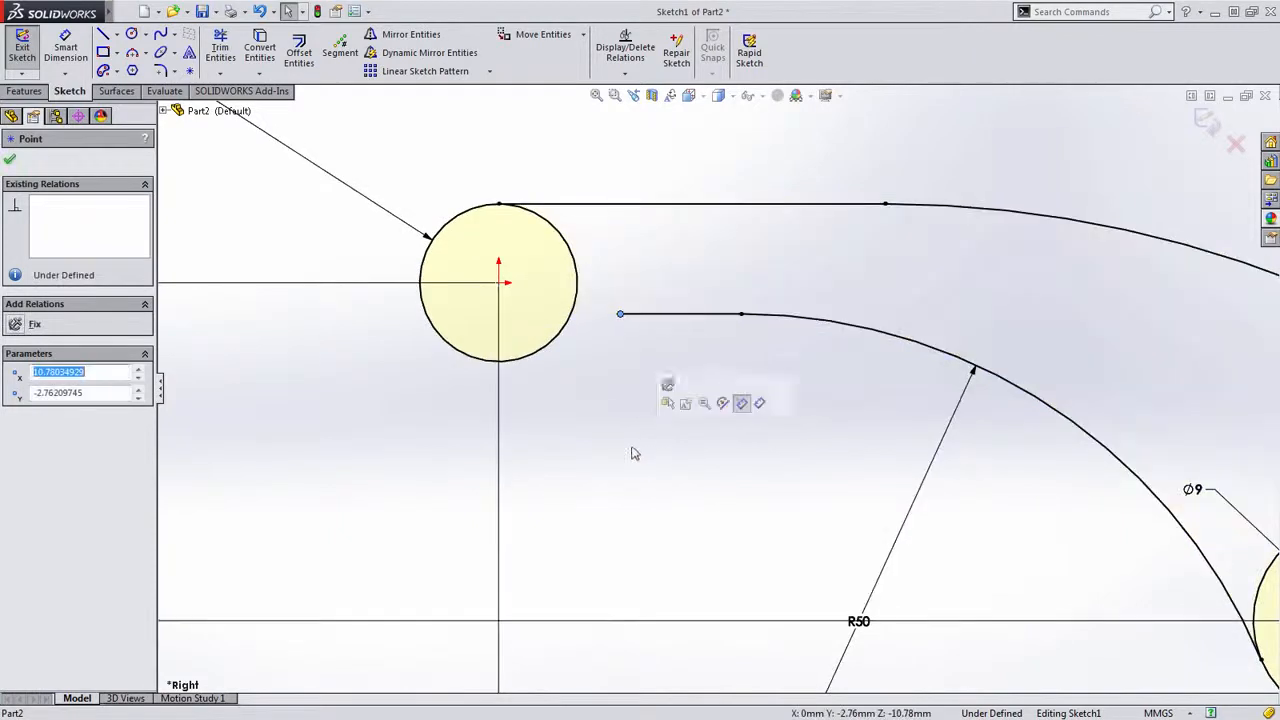
Delete the tangent relation between the R50 arc and the end circle, and attach the line's free end to the circle's lowest point.
{"action": "left_click", "coordinate": [824, 325]}
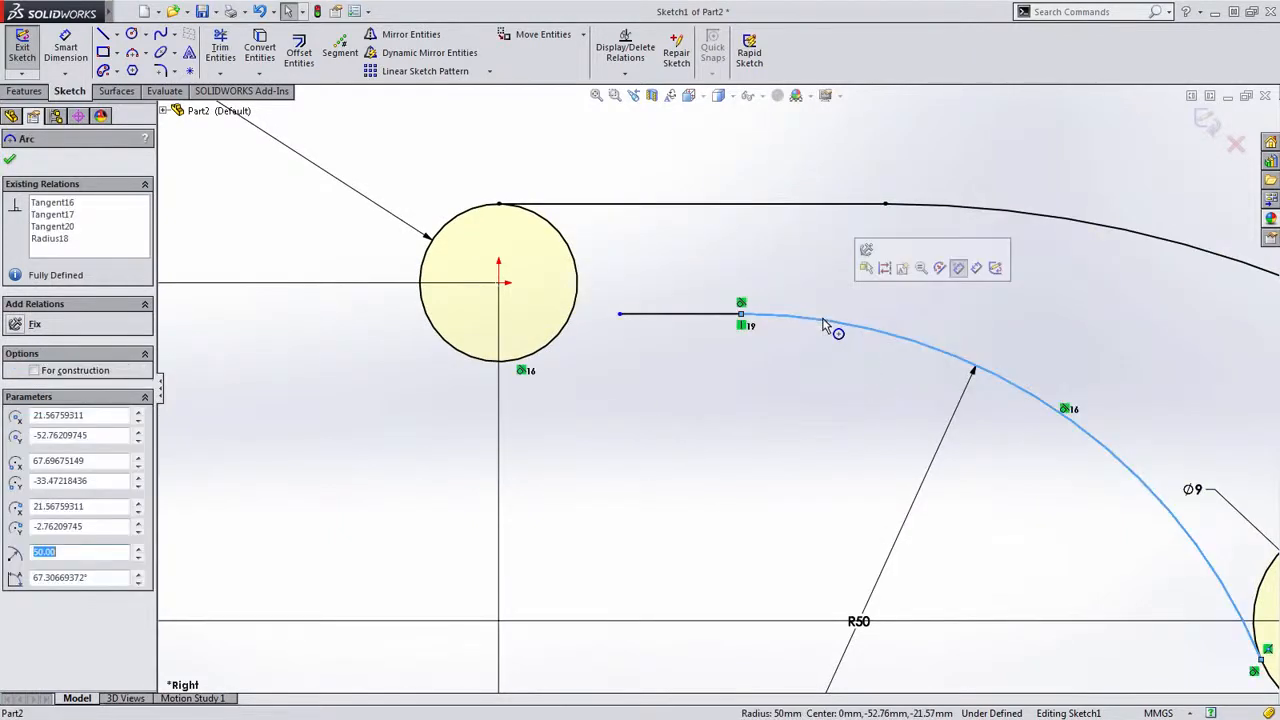
{"action": "left_click", "coordinate": [741, 303]}
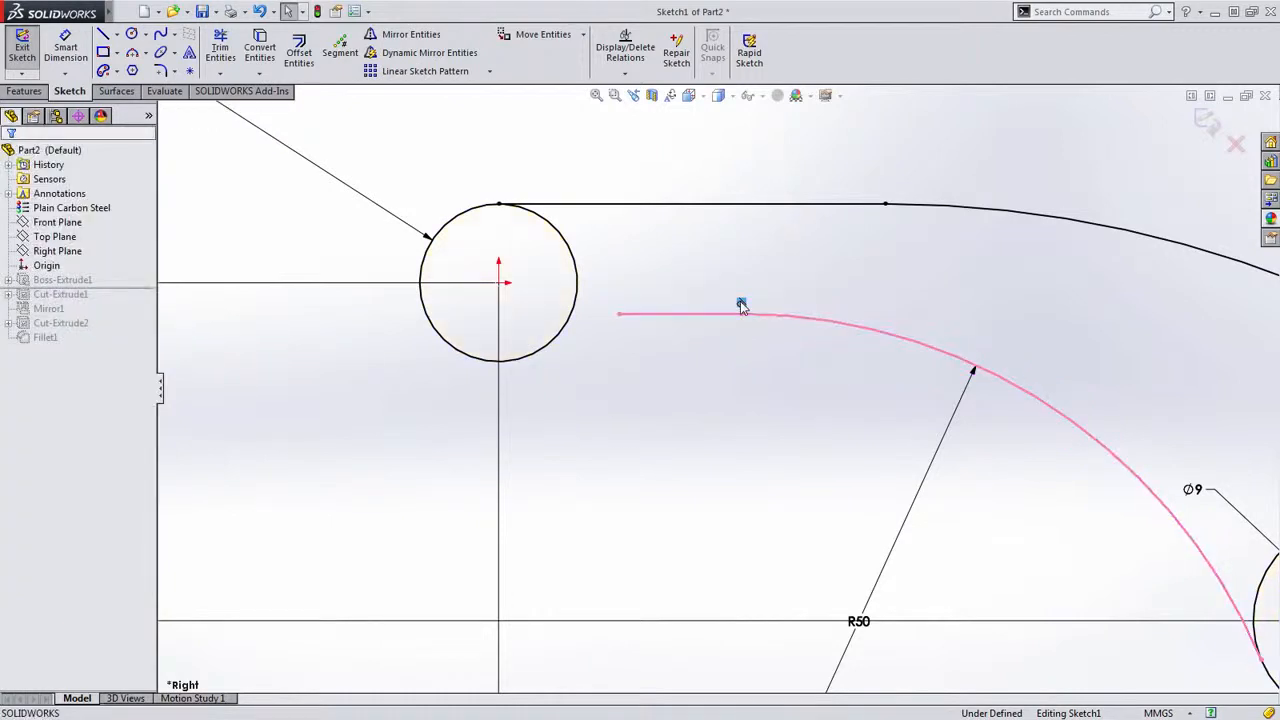
{"action": "left_click", "coordinate": [805, 320]}
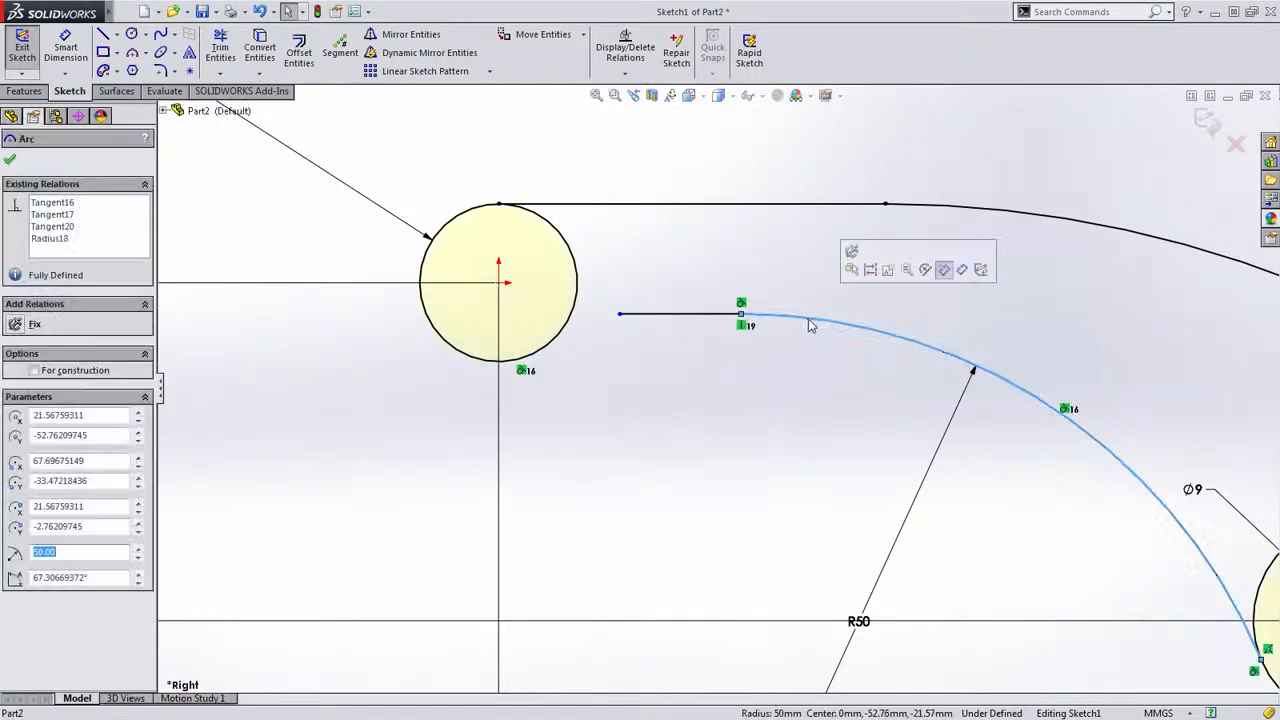
{"action": "left_click", "coordinate": [521, 371]}
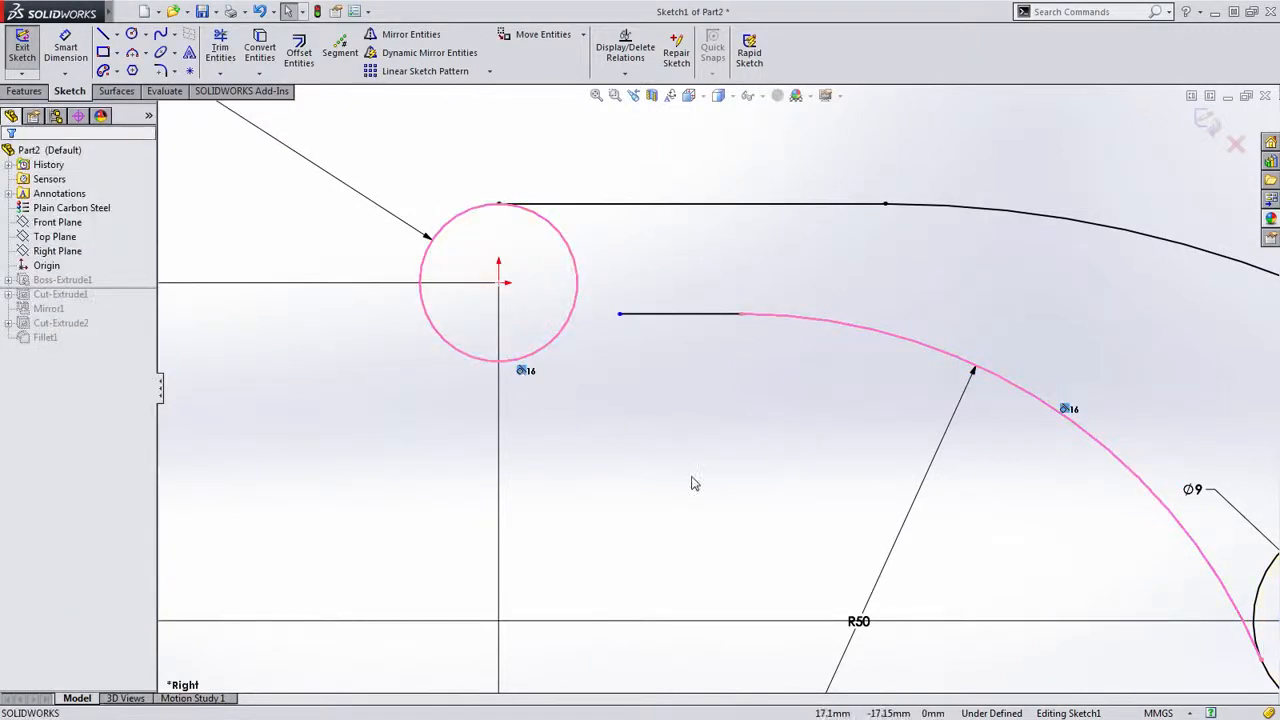
{"action": "scroll", "coordinate": [695, 483], "scroll_direction": "up", "scroll_amount": 1}
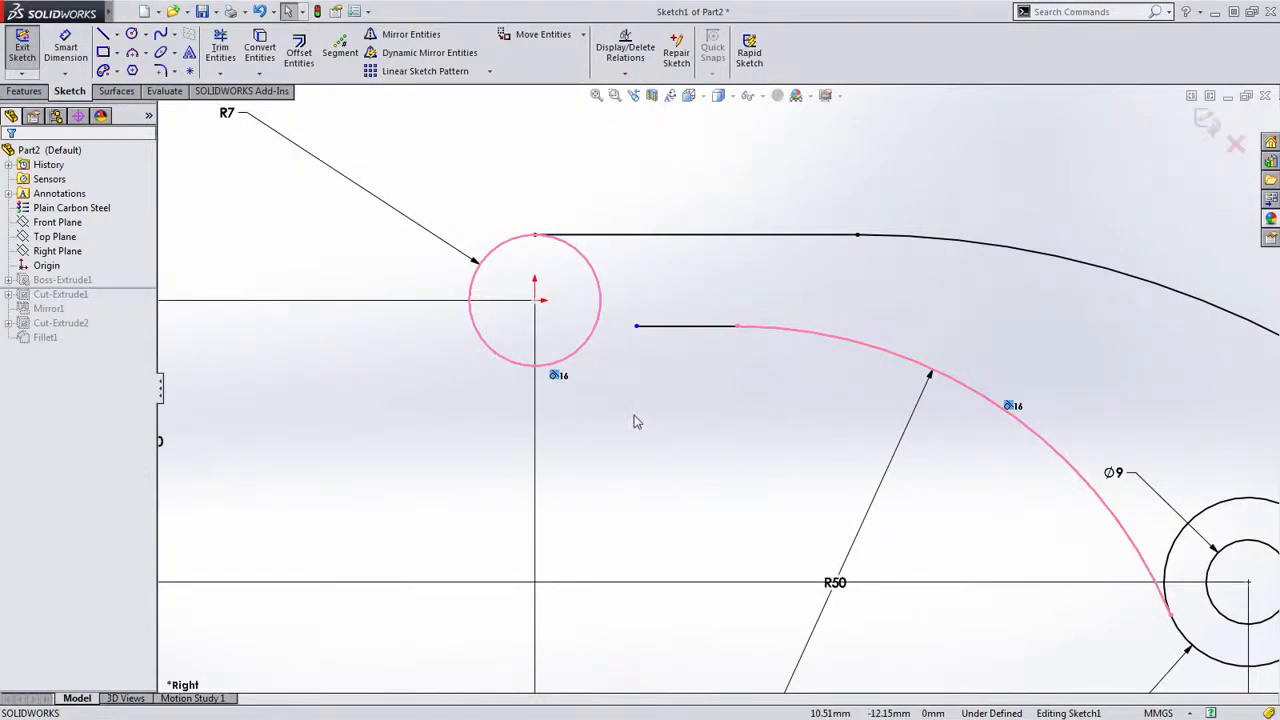
{"action": "key", "text": "Delete"}
{"action": "mouse_move", "coordinate": [637, 330]}
{"action": "left_mouse_down"}
{"action": "mouse_move", "coordinate": [606, 397]}
{"action": "mouse_move", "coordinate": [560, 391]}
{"action": "mouse_move", "coordinate": [535, 366]}
{"action": "left_mouse_up"}
Set the radius of the arm's lower arc to 30 mm.
{"action": "scroll", "coordinate": [714, 415], "scroll_direction": "up", "scroll_amount": 2}
{"action": "middle_click_drag", "start_coordinate": [714, 417], "coordinate": [668, 355], "text": "ctrl"}
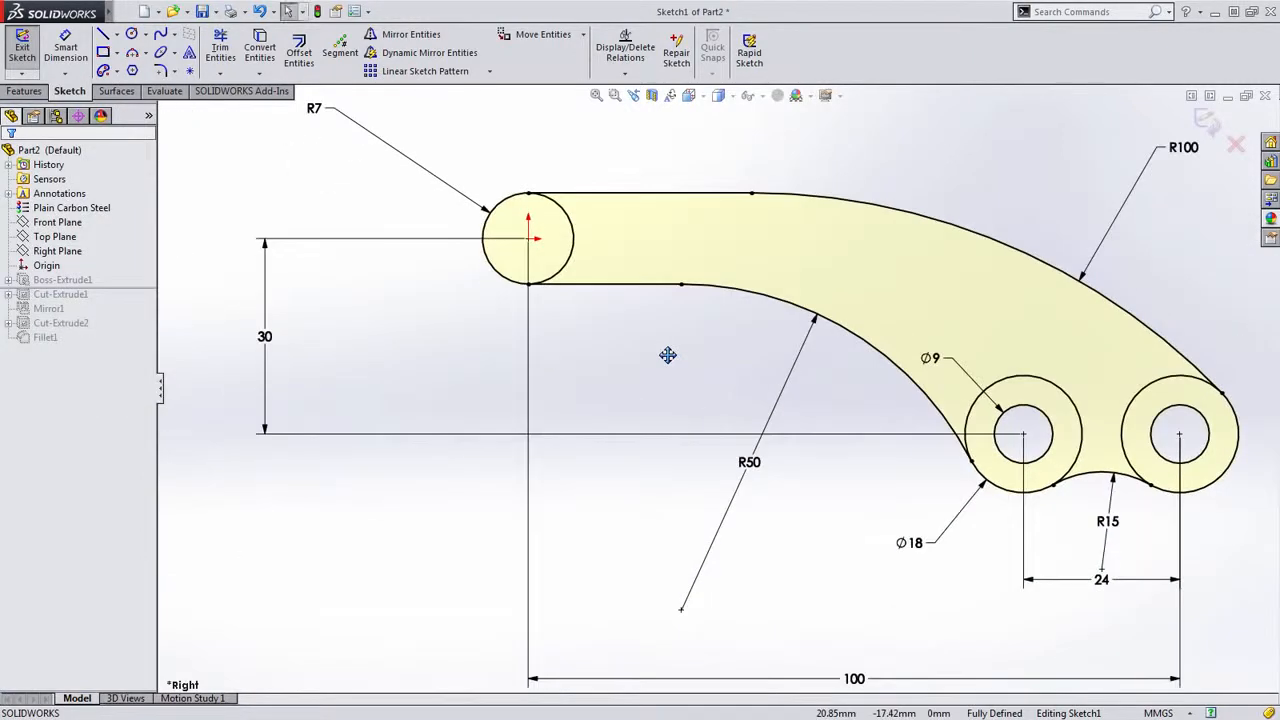
{"action": "double_click", "coordinate": [757, 471]}
{"action": "key", "text": "Return"}
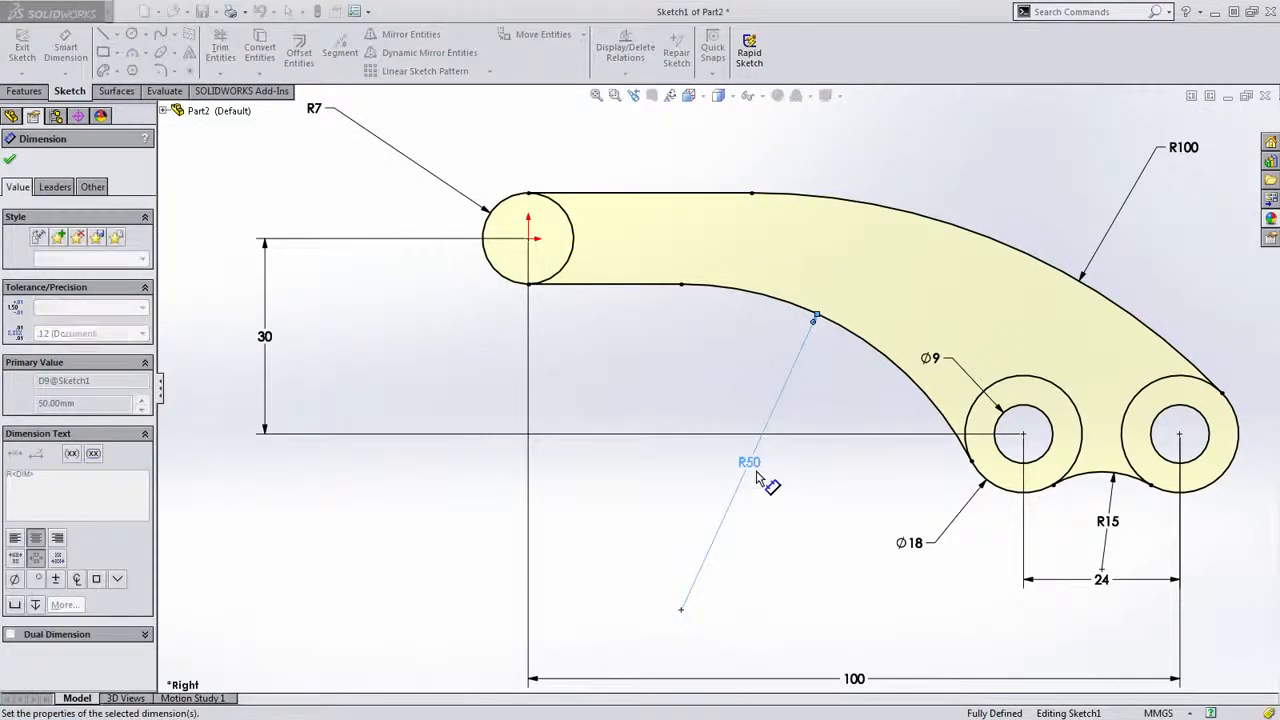
{"action": "left_click", "coordinate": [720, 360]}
{"action": "middle_click_drag", "start_coordinate": [720, 360], "coordinate": [700, 433], "text": "ctrl"}
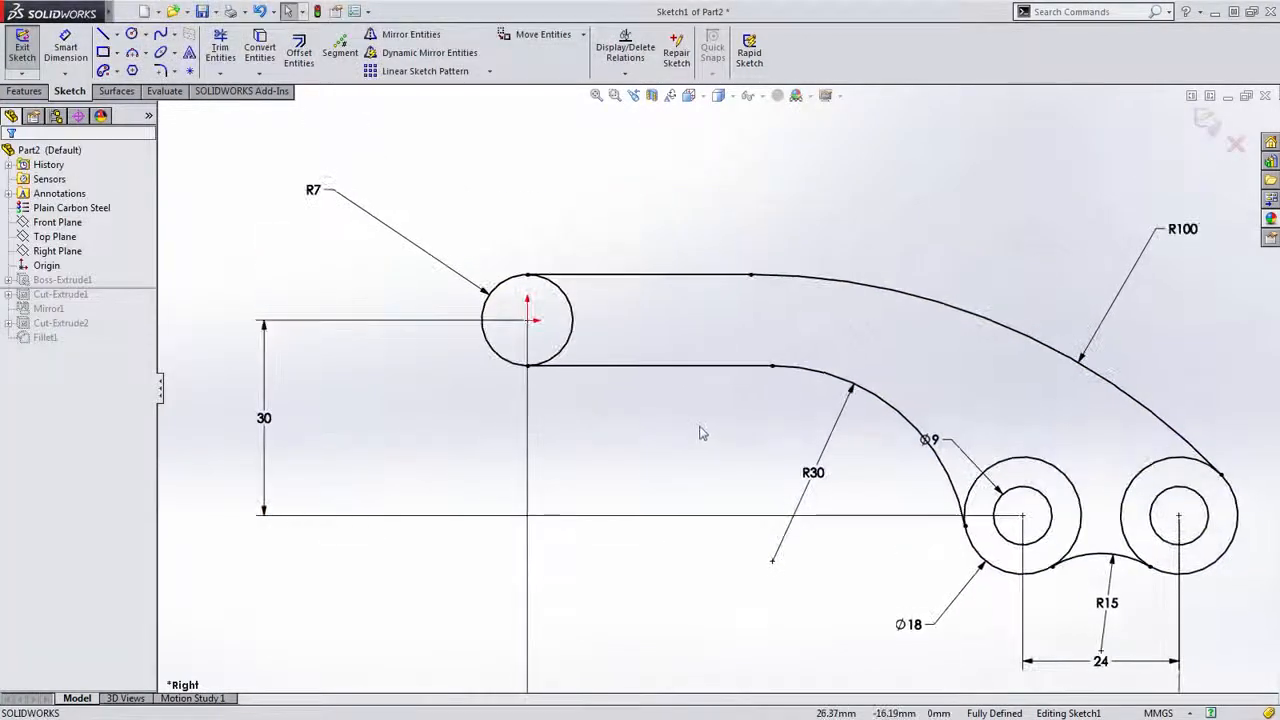
Replace the end circle's radius dimension with a 12 mm distance between the arm's upper and lower horizontal lines.
{"action": "scroll", "coordinate": [700, 433], "scroll_direction": "down", "scroll_amount": 1}
{"action": "left_click_drag", "start_coordinate": [262, 140], "coordinate": [399, 262]}
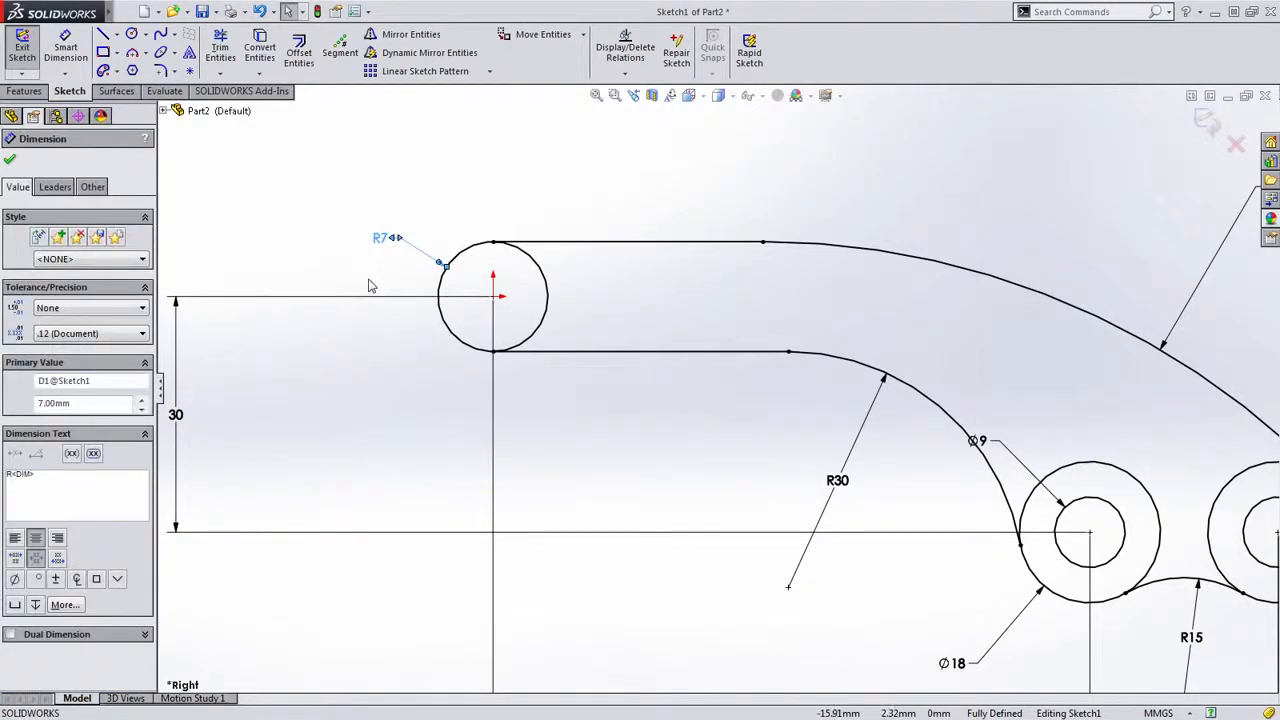
{"action": "key", "text": "Delete"}
{"action": "key", "text": "s"}
{"action": "left_click", "coordinate": [664, 151]}
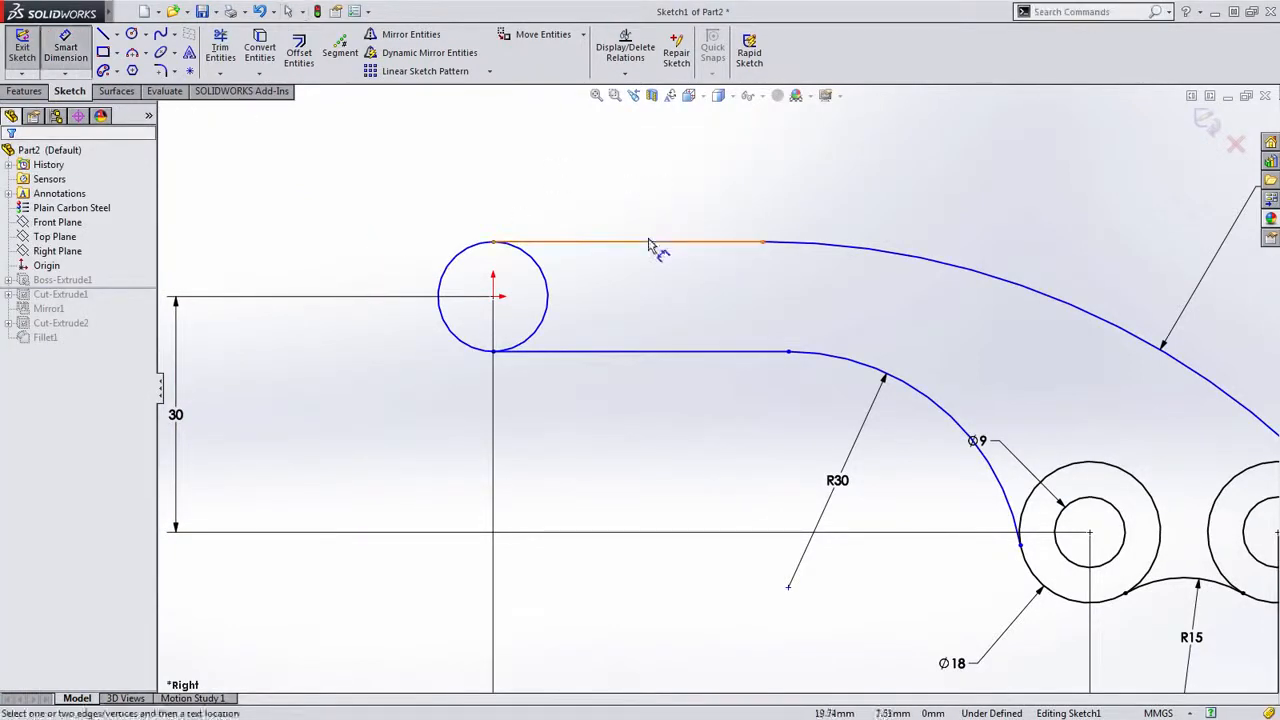
{"action": "left_click", "coordinate": [648, 243]}
{"action": "left_click", "coordinate": [634, 352]}
{"action": "left_click", "coordinate": [795, 341]}
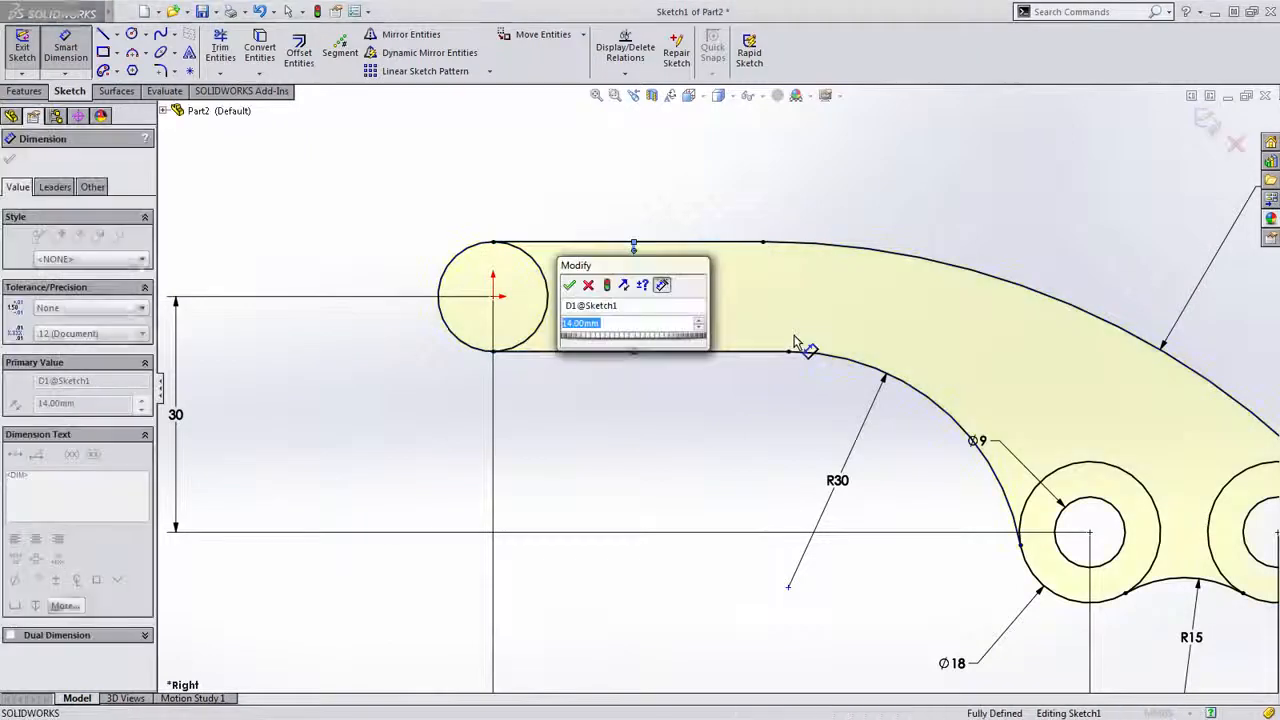
{"action": "type", "text": "12"}
{"action": "key", "text": "Return"}
{"action": "key", "text": "Escape"}
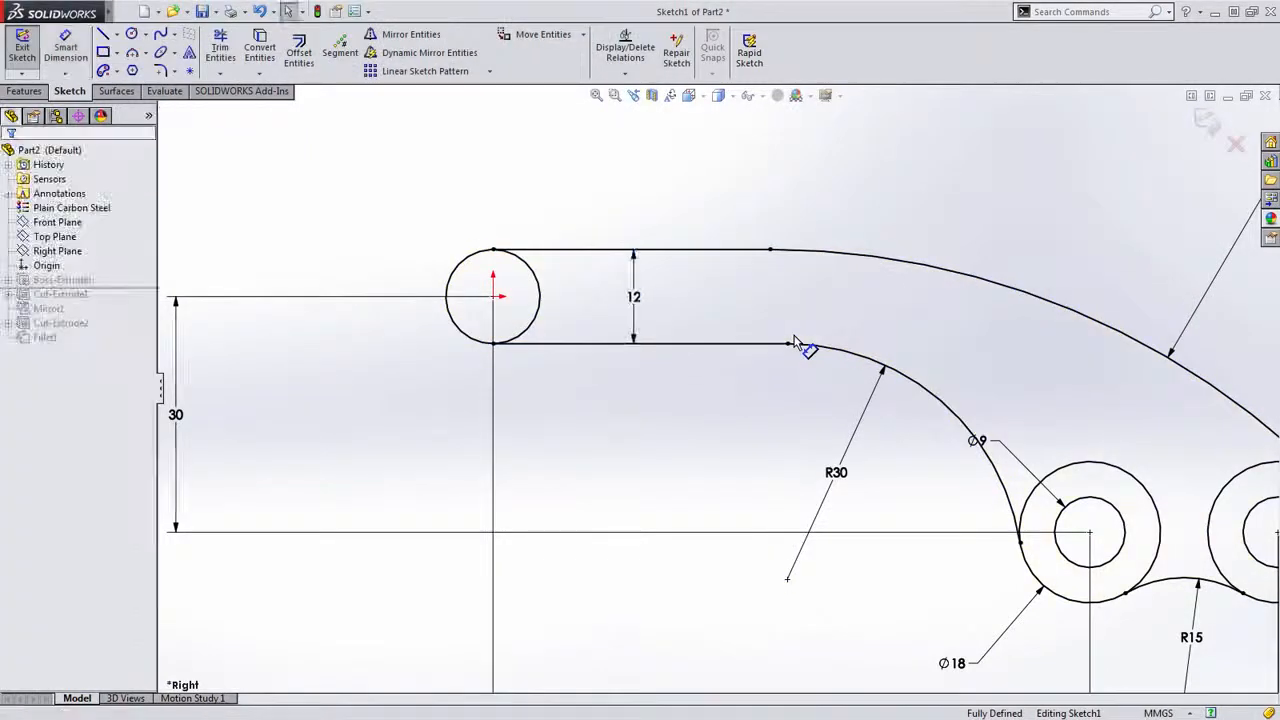
Move the 9 mm hole diameter dimension clear of the profile and exit the sketch with the changes kept.
{"action": "scroll", "coordinate": [712, 384], "scroll_direction": "up", "scroll_amount": 2}
{"action": "middle_click_drag", "start_coordinate": [719, 424], "coordinate": [644, 417], "text": "ctrl"}
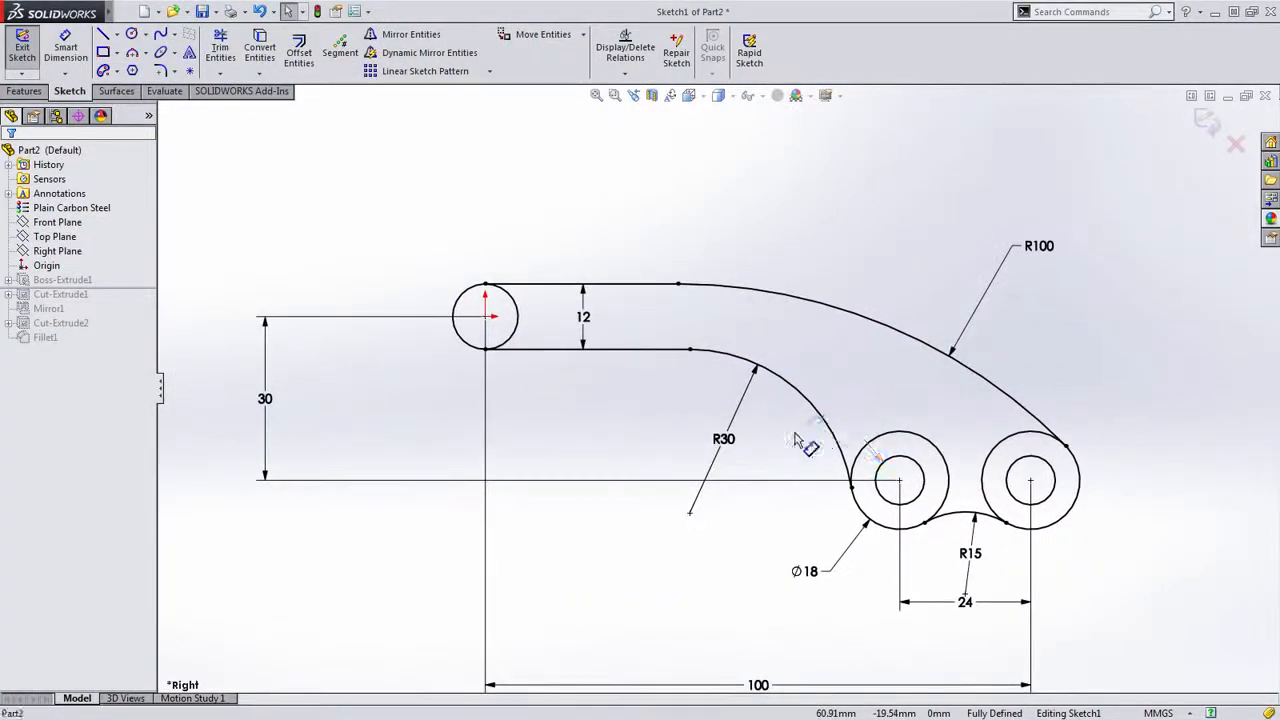
{"action": "left_click_drag", "start_coordinate": [818, 430], "coordinate": [796, 441]}
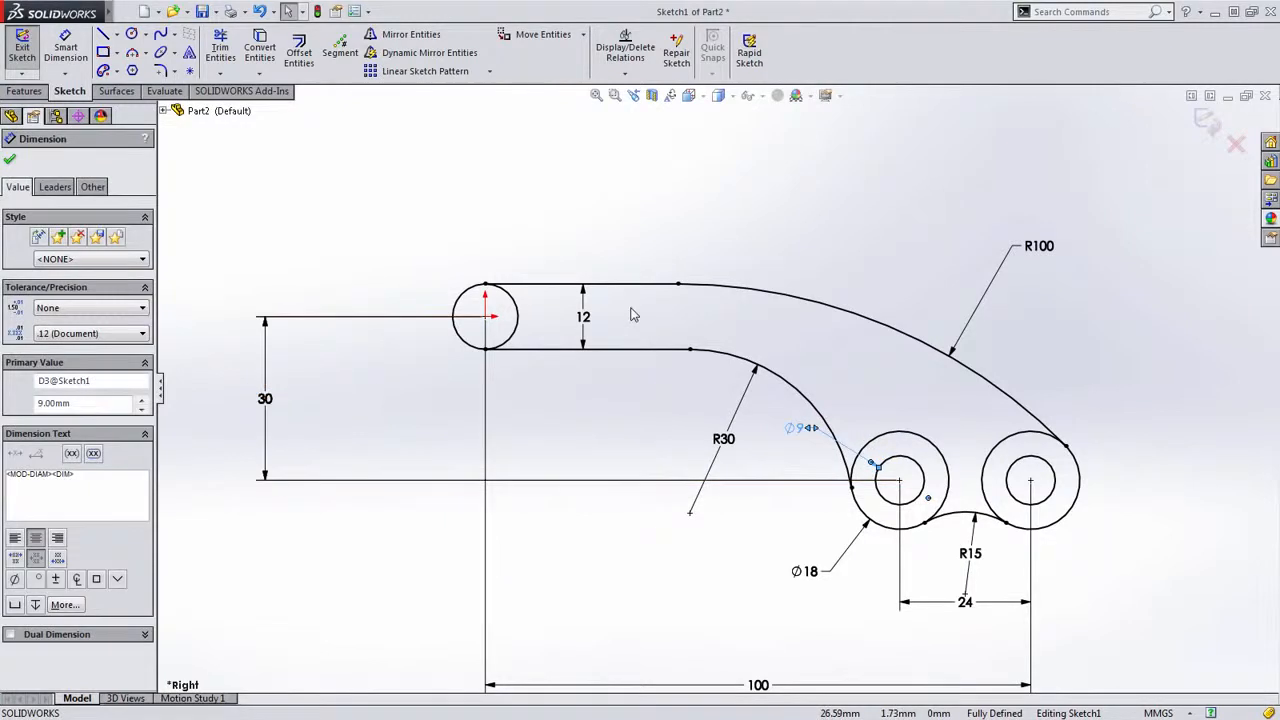
{"action": "left_click", "coordinate": [601, 432]}
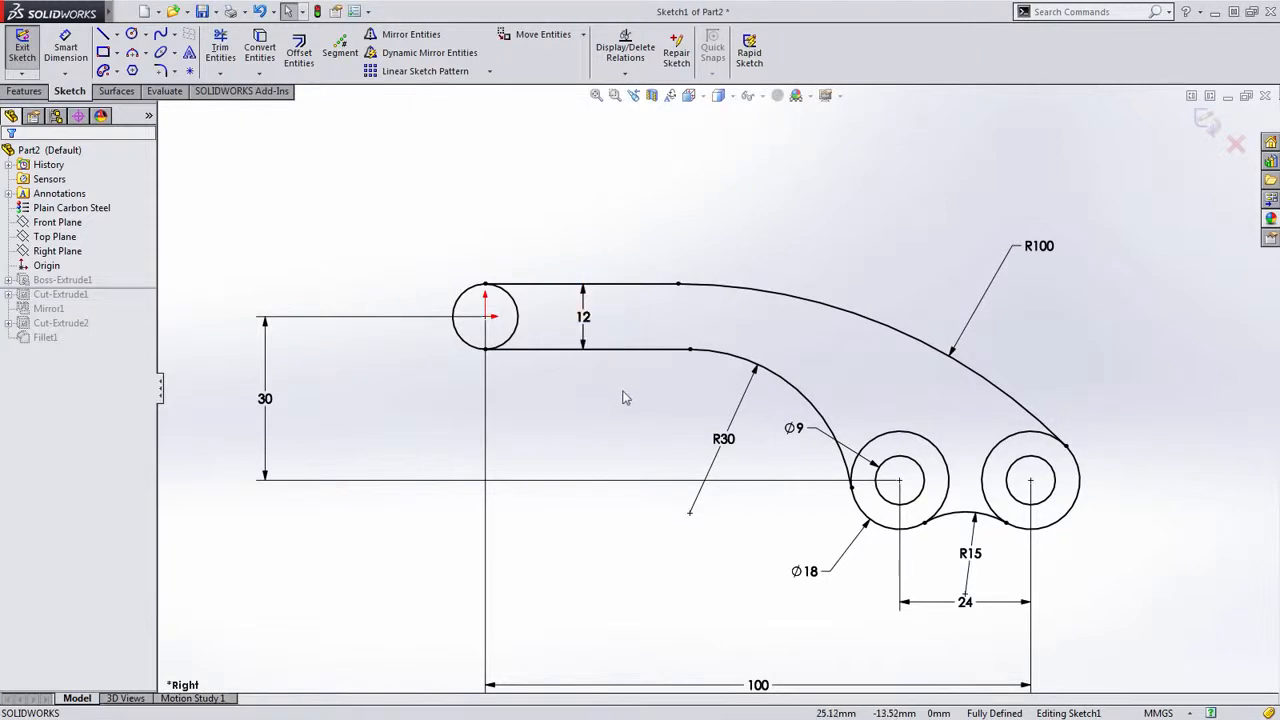
{"action": "left_click", "coordinate": [1207, 121]}
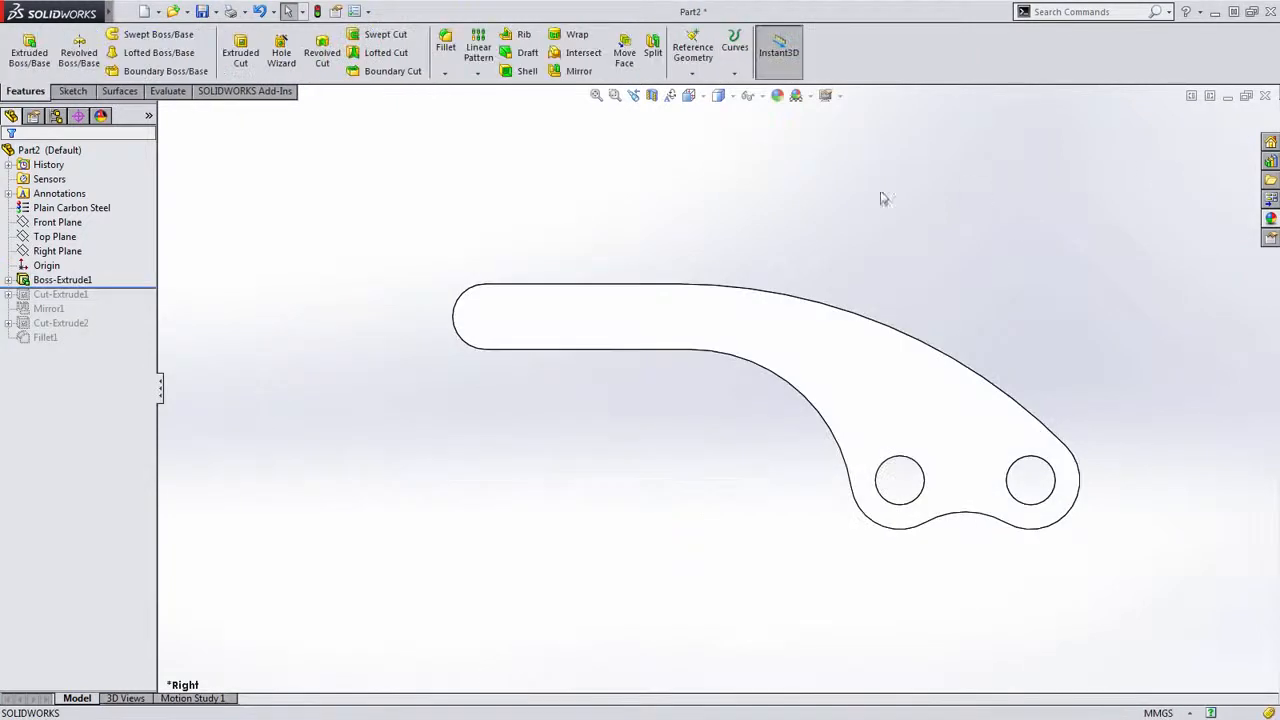
Roll the model forward to include the first cut, which narrows one side of the arm.
{"action": "middle_click_drag", "start_coordinate": [677, 188], "coordinate": [728, 272]}
{"action": "left_click", "coordinate": [96, 293]}
{"action": "left_click_drag", "start_coordinate": [96, 289], "coordinate": [96, 302]}
{"action": "mouse_move", "coordinate": [408, 311]}
{"action": "middle_mouse_down"}
{"action": "mouse_move", "coordinate": [389, 449]}
{"action": "mouse_move", "coordinate": [396, 298]}
{"action": "middle_mouse_up"}
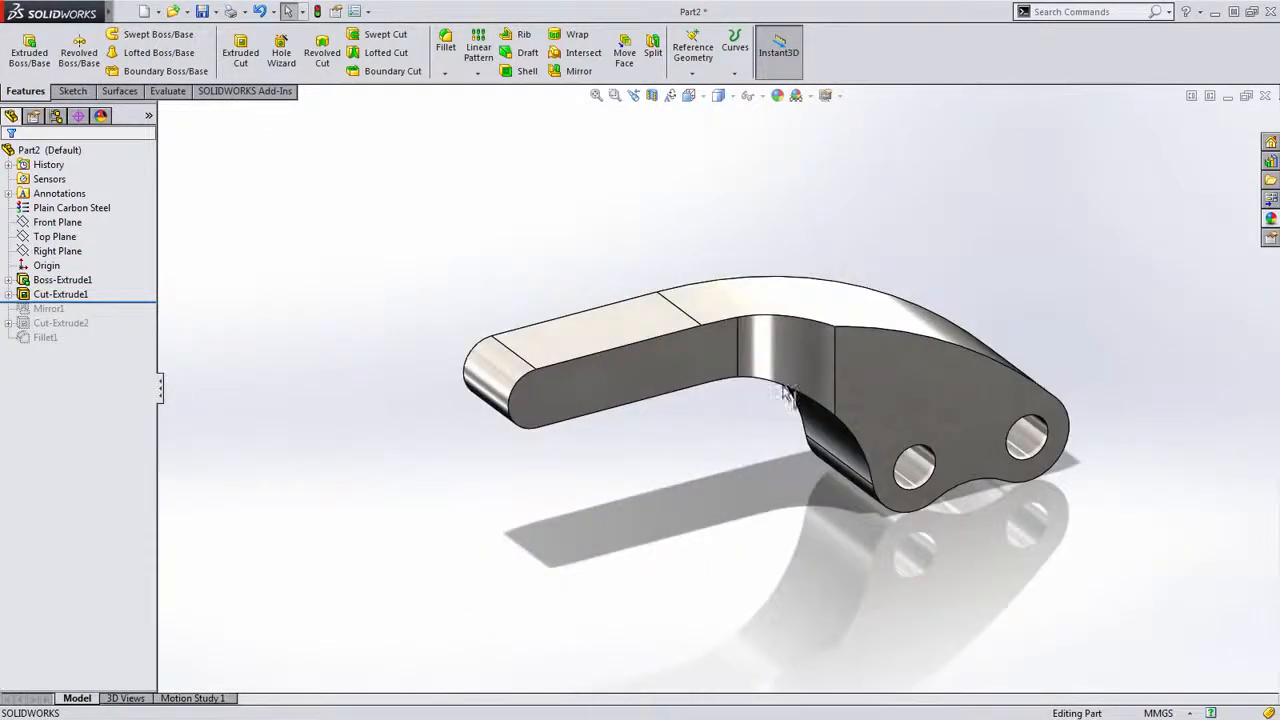
Set the length of the arm's first side cut to 85 mm and roll the model forward to include its mirrored copy.
{"action": "left_click", "coordinate": [783, 357]}
{"action": "double_click", "coordinate": [752, 434]}
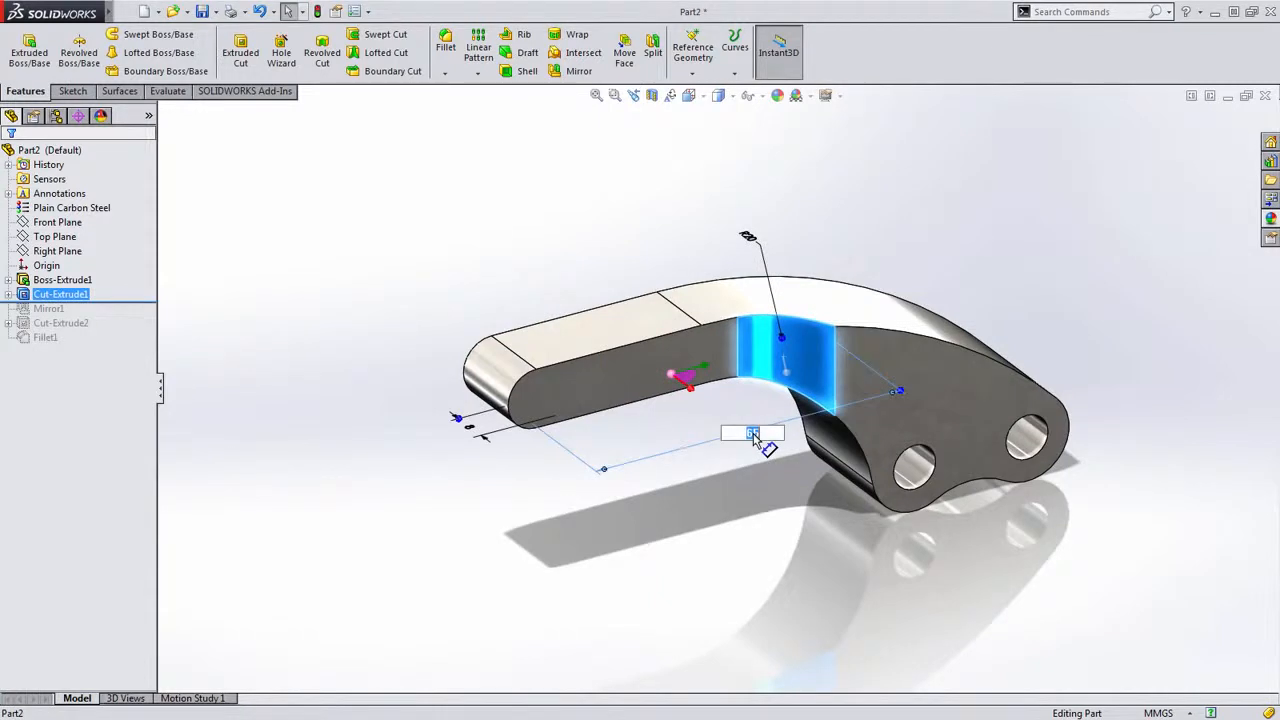
{"action": "type", "text": "85"}
{"action": "key", "text": "Return"}
{"action": "left_click", "coordinate": [834, 522]}
{"action": "middle_click_drag", "start_coordinate": [821, 501], "coordinate": [826, 470]}
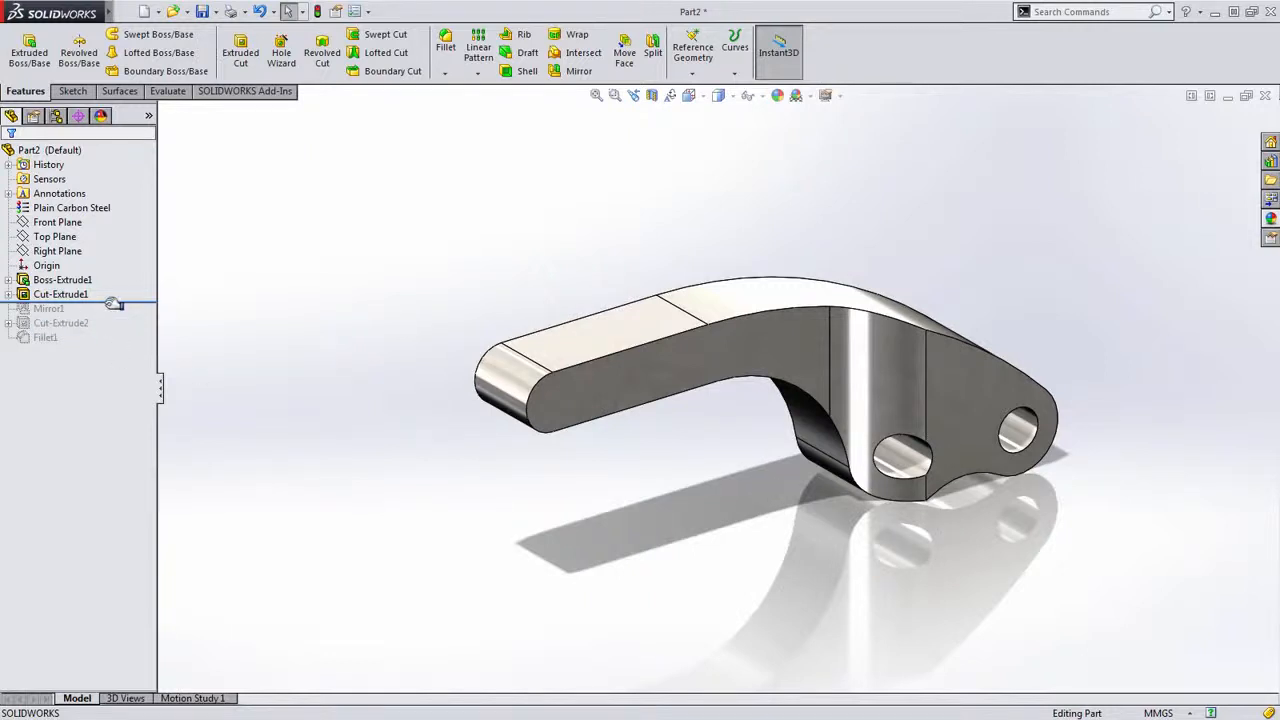
{"action": "left_click_drag", "start_coordinate": [113, 303], "coordinate": [113, 317]}
{"action": "middle_click_drag", "start_coordinate": [352, 423], "coordinate": [660, 517]}
Start a boss extrusion from the base sketch using the ring between the 9 mm and 18 mm circles nearest the arm.
{"action": "left_click", "coordinate": [8, 280]}
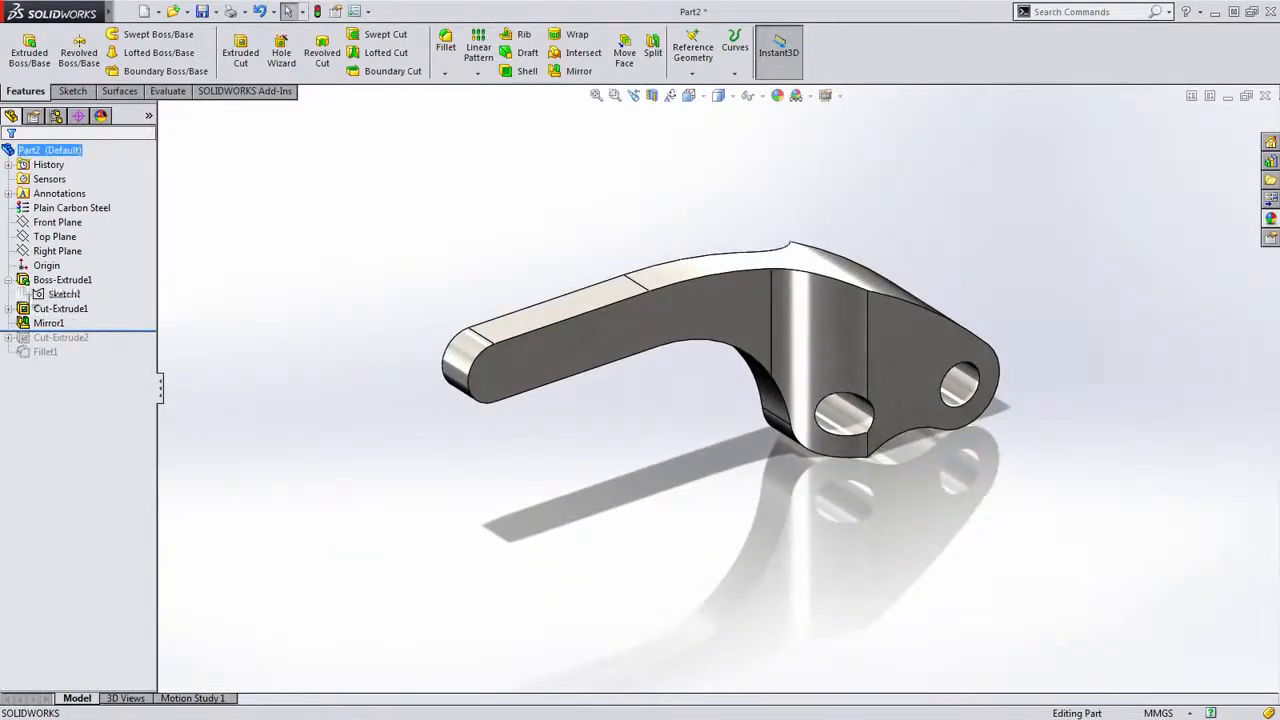
{"action": "left_click", "coordinate": [64, 294]}
{"action": "middle_click_drag", "start_coordinate": [656, 505], "coordinate": [625, 464]}
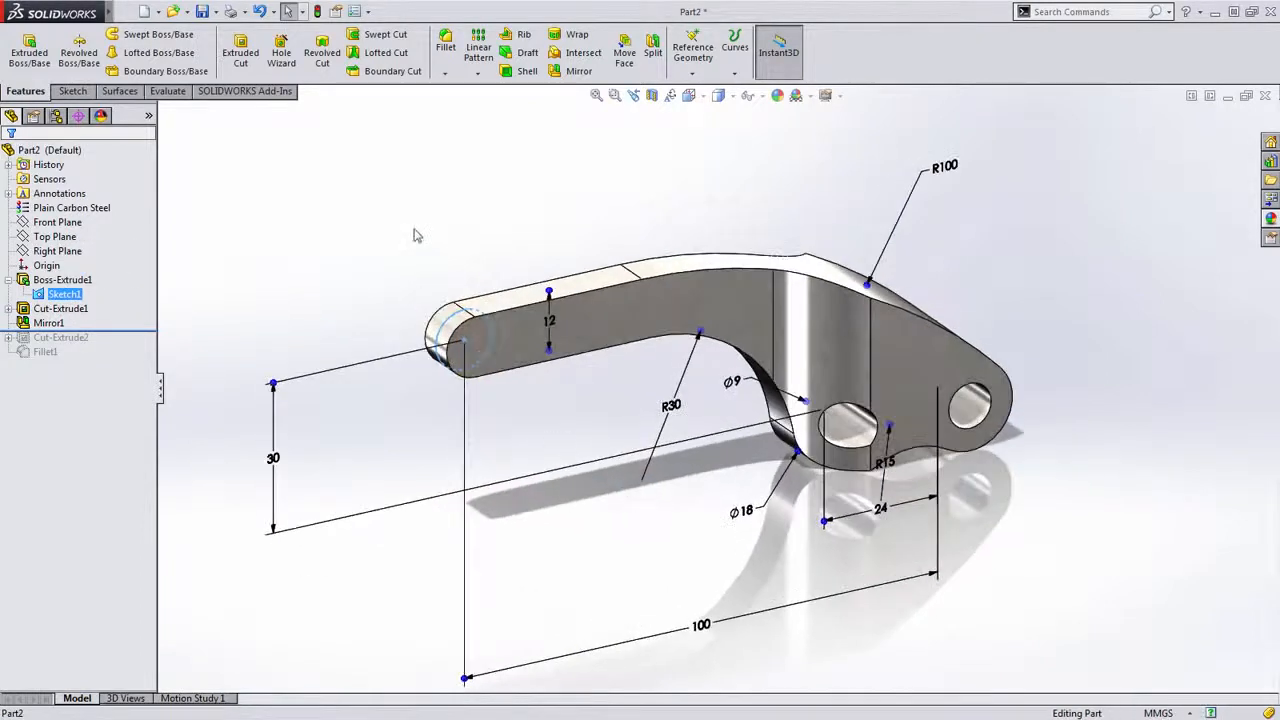
{"action": "key", "text": "s"}
{"action": "left_click", "coordinate": [428, 216]}
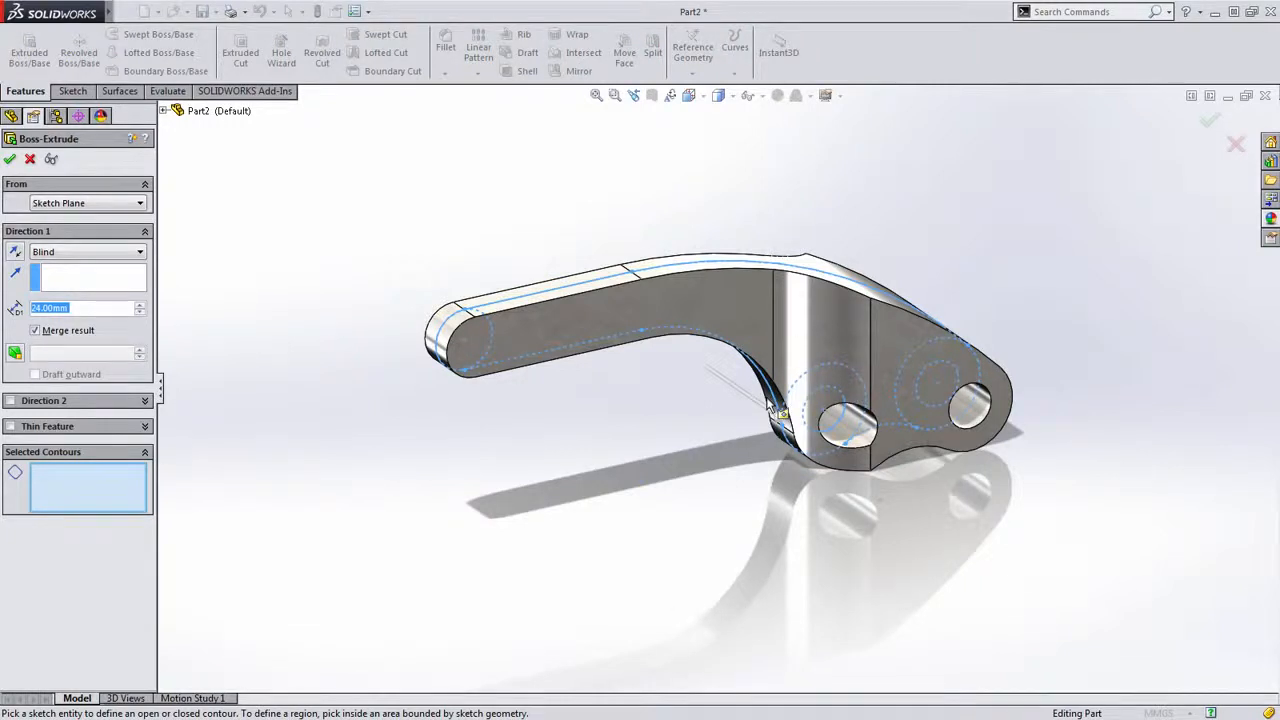
{"action": "left_click", "coordinate": [850, 381]}
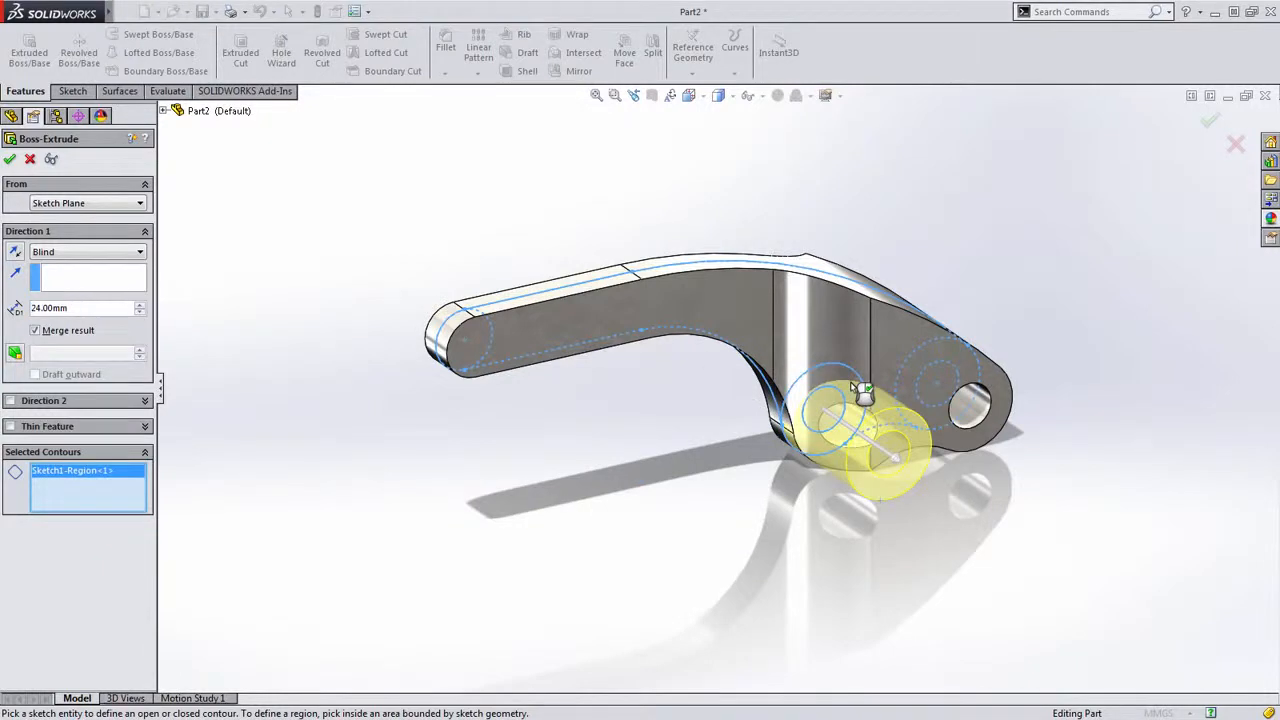
{"action": "mouse_move", "coordinate": [800, 496]}
{"action": "middle_mouse_down"}
{"action": "mouse_move", "coordinate": [805, 471]}
{"action": "mouse_move", "coordinate": [790, 520]}
{"action": "mouse_move", "coordinate": [763, 447]}
{"action": "middle_mouse_up"}
{"action": "middle_click_drag", "start_coordinate": [808, 409], "coordinate": [867, 537]}
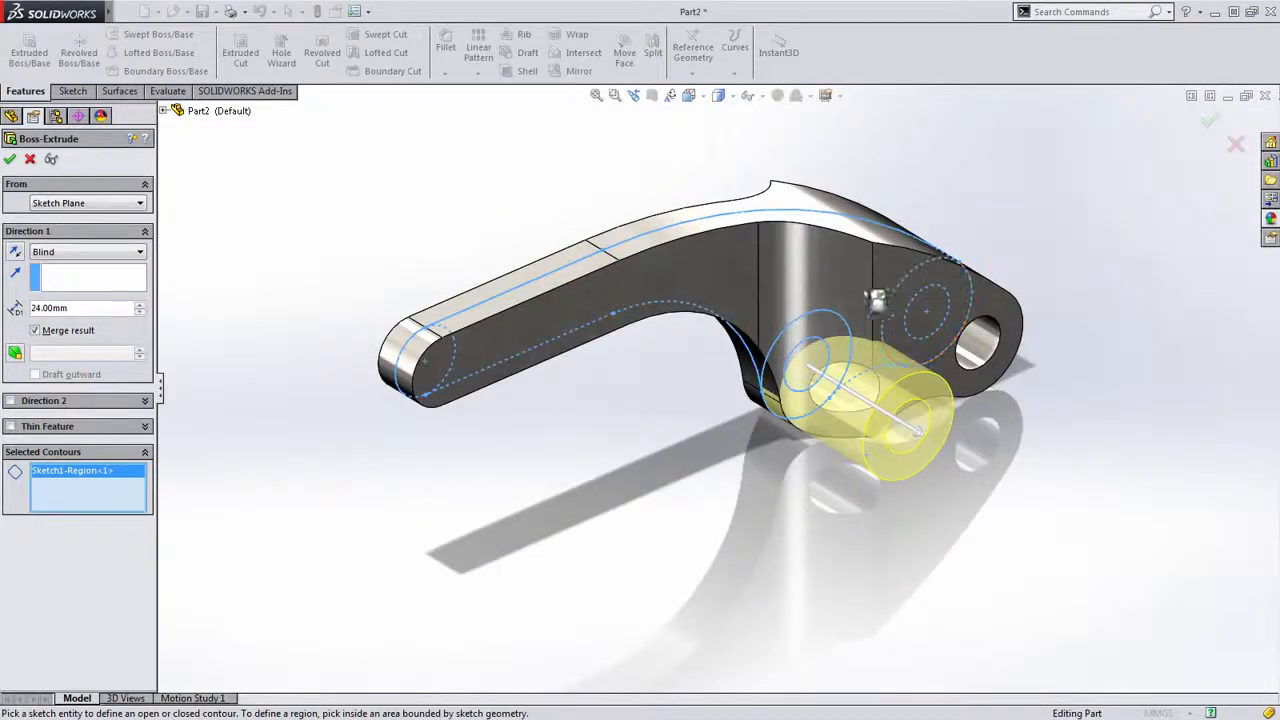
Set the ring's extrusion to Through All, enable the second direction, and accept the boss.
{"action": "left_click", "coordinate": [94, 253]}
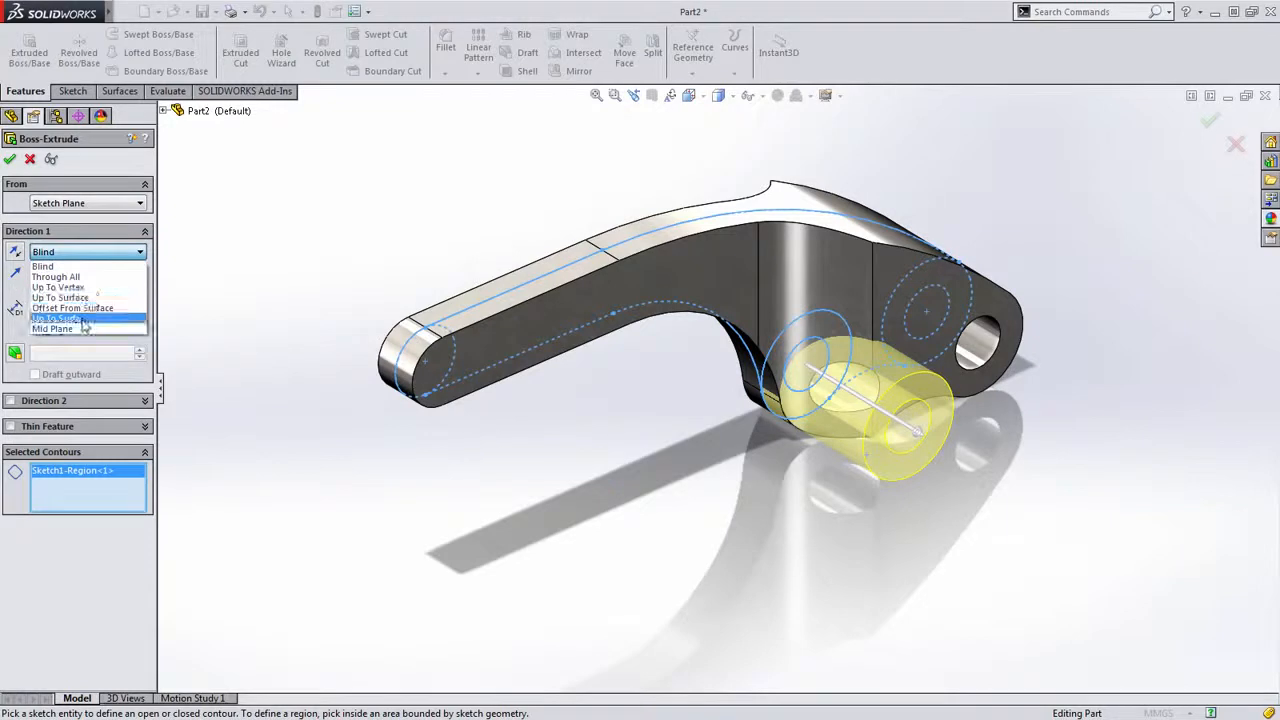
{"action": "left_click", "coordinate": [56, 277]}
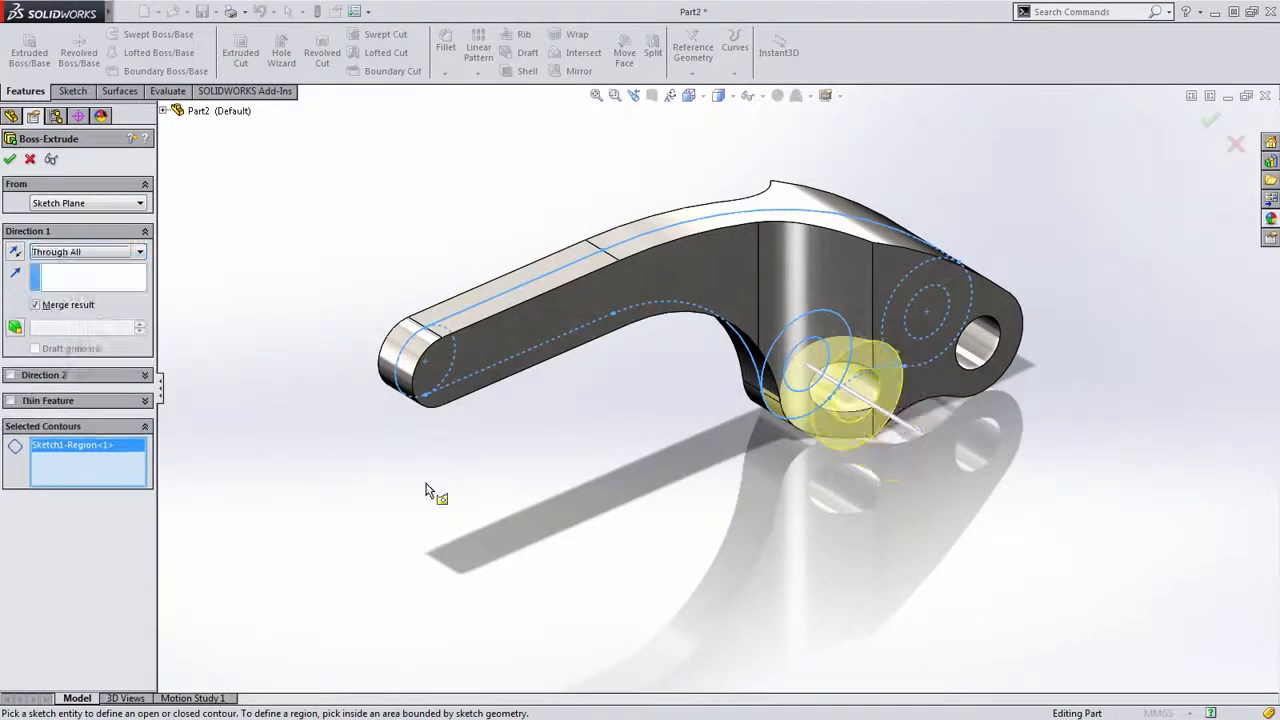
{"action": "left_click", "coordinate": [12, 375]}
{"action": "mouse_move", "coordinate": [457, 466]}
{"action": "middle_mouse_down"}
{"action": "mouse_move", "coordinate": [593, 453]}
{"action": "mouse_move", "coordinate": [451, 457]}
{"action": "middle_mouse_up"}
{"action": "left_click", "coordinate": [1210, 120]}
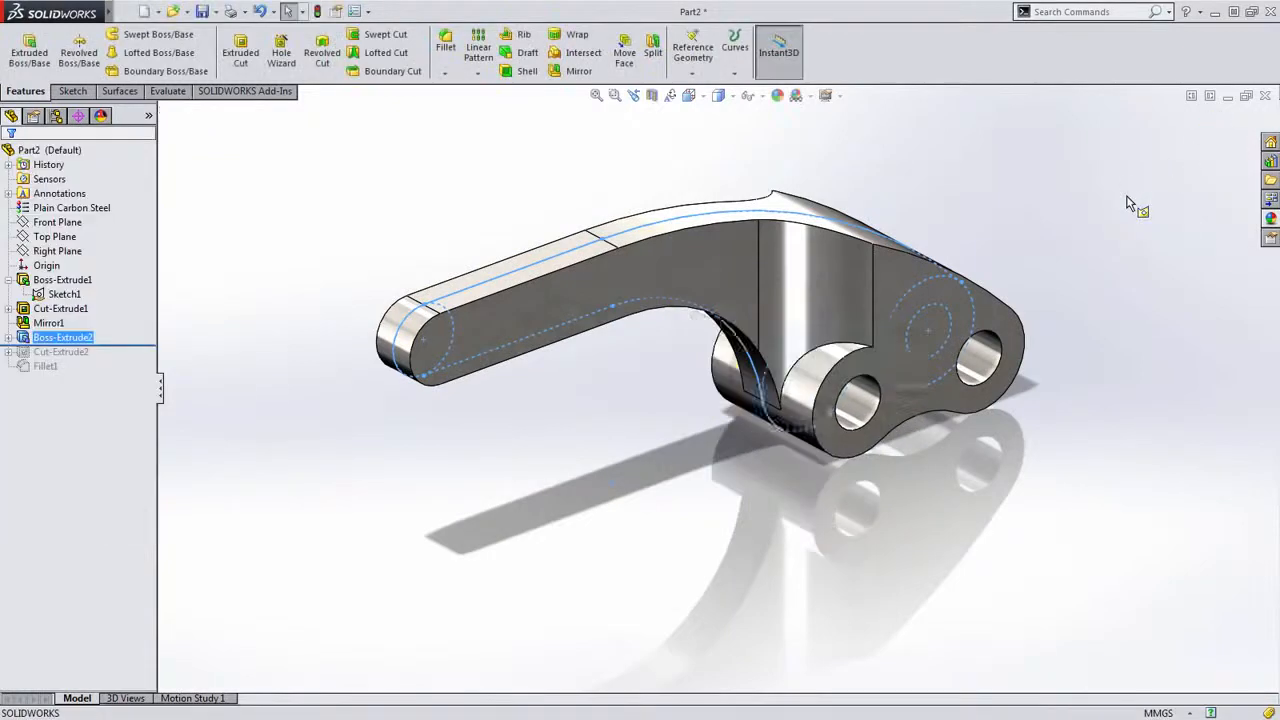
{"action": "middle_click_drag", "start_coordinate": [1078, 410], "coordinate": [1043, 454], "text": "ctrl"}
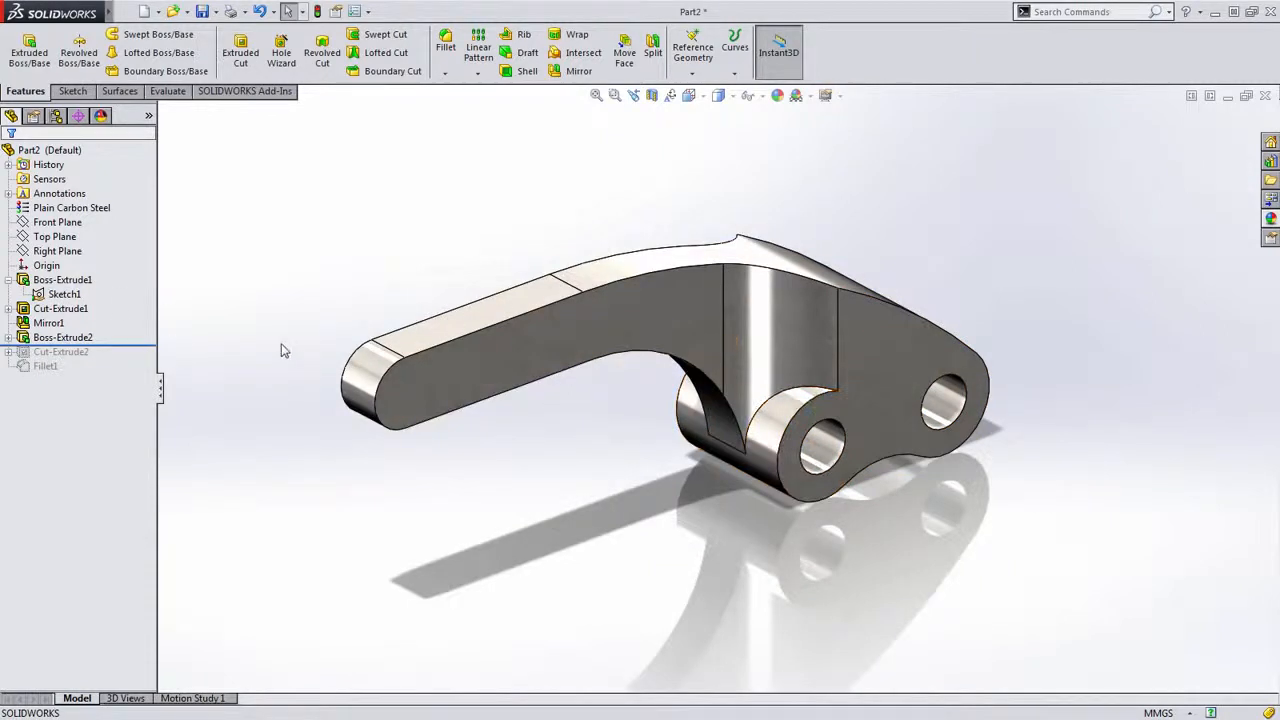
{"action": "left_click", "coordinate": [9, 280]}
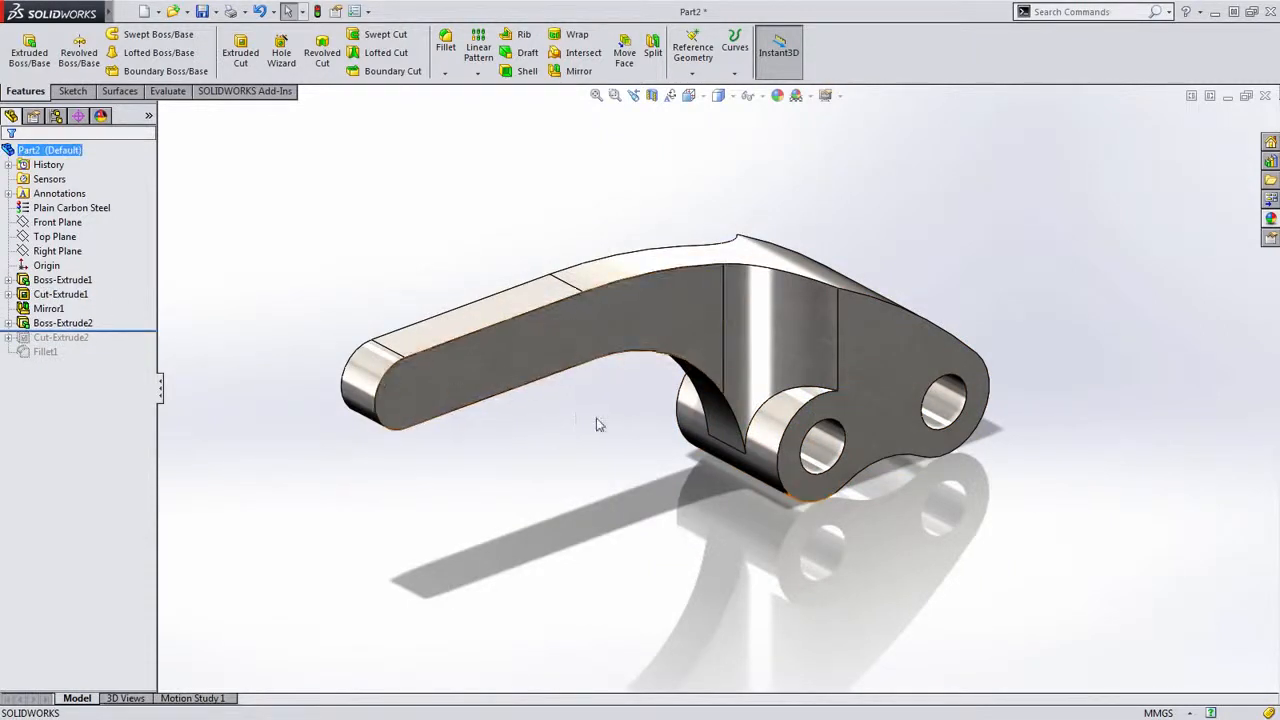
Roll the model forward to include the fork slot cut and set the slot's length to 18 mm.
{"action": "scroll", "coordinate": [600, 423], "scroll_direction": "up", "scroll_amount": 1}
{"action": "middle_click_drag", "start_coordinate": [615, 430], "coordinate": [568, 446], "text": "ctrl"}
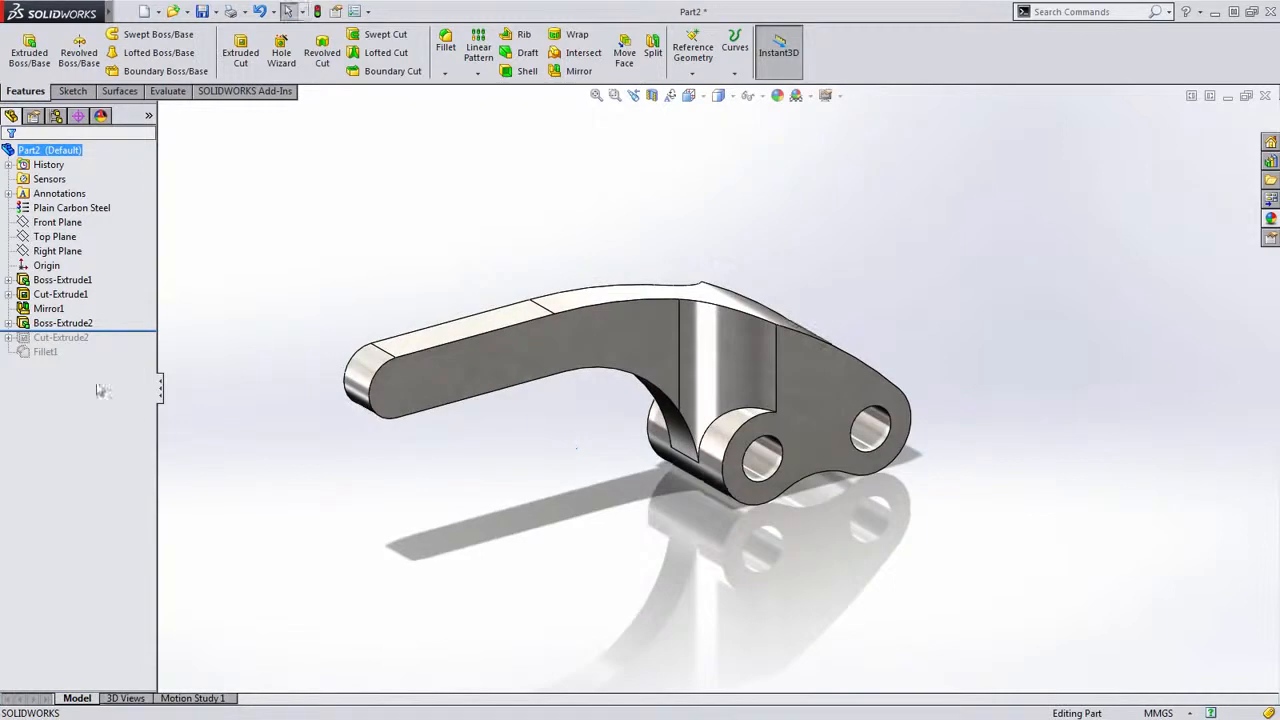
{"action": "left_click_drag", "start_coordinate": [125, 331], "coordinate": [128, 346]}
{"action": "middle_click_drag", "start_coordinate": [317, 395], "coordinate": [686, 430]}
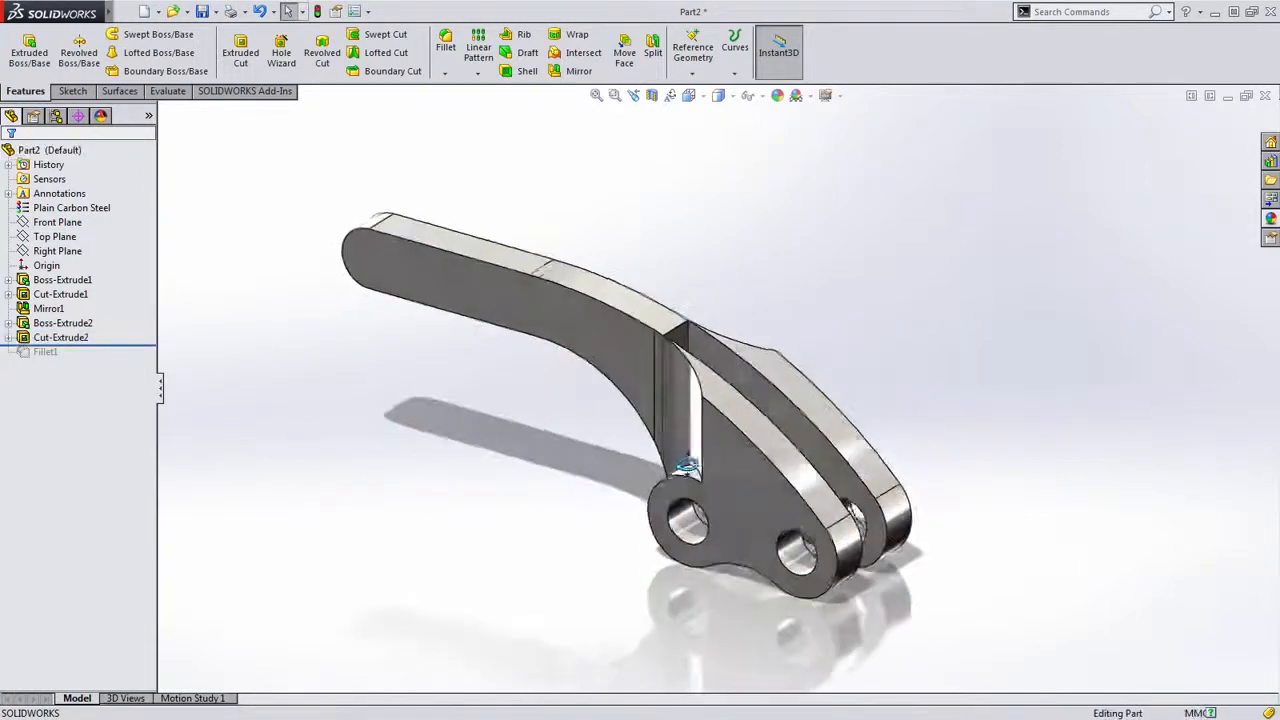
{"action": "left_click", "coordinate": [771, 409]}
{"action": "left_click", "coordinate": [634, 428]}
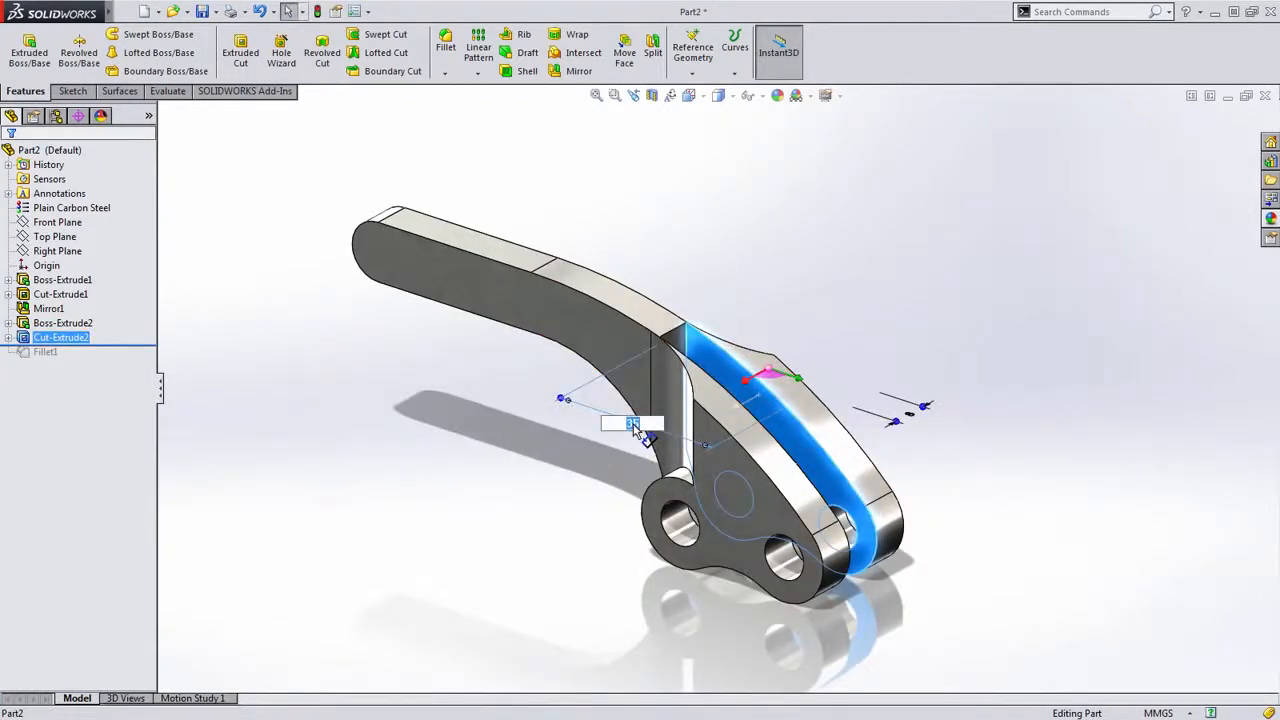
{"action": "type", "text": "18"}
{"action": "key", "text": "Return"}
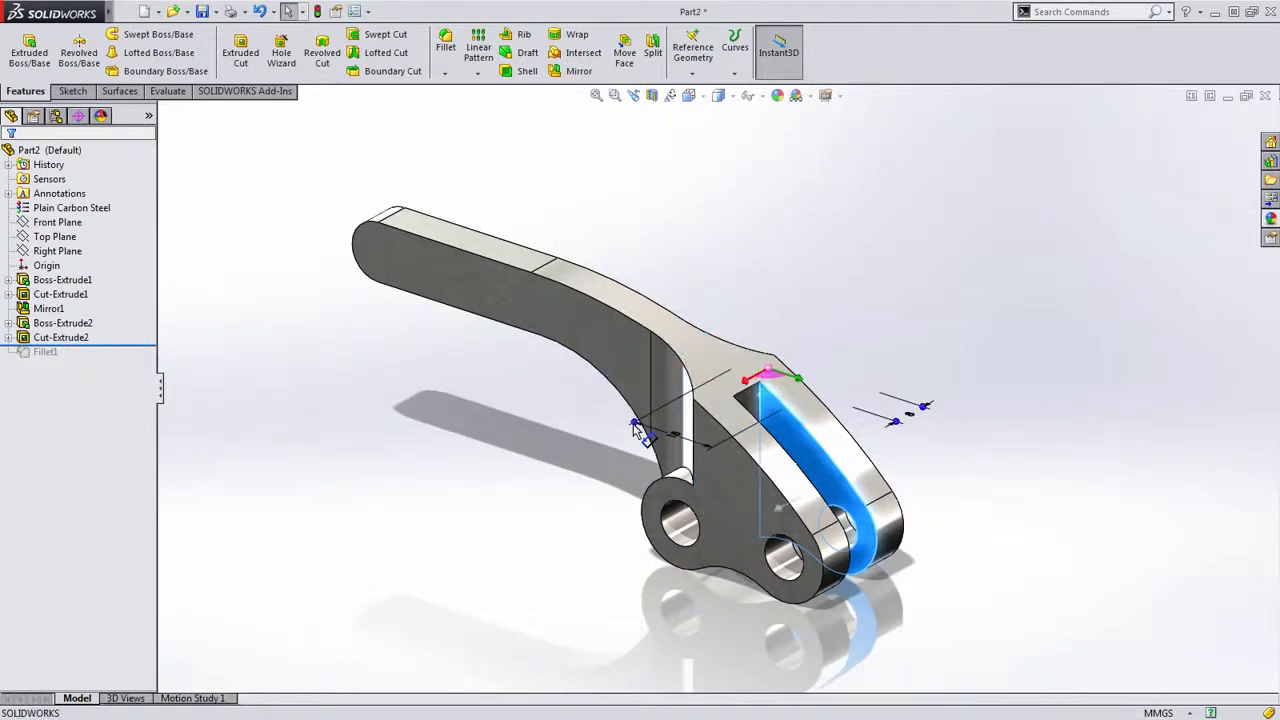
{"action": "left_click", "coordinate": [494, 391]}
{"action": "middle_click_drag", "start_coordinate": [472, 428], "coordinate": [598, 435]}
Roll the model forward to its end to include the red fillets and check the completed lever.
{"action": "left_click_drag", "start_coordinate": [140, 345], "coordinate": [140, 359]}
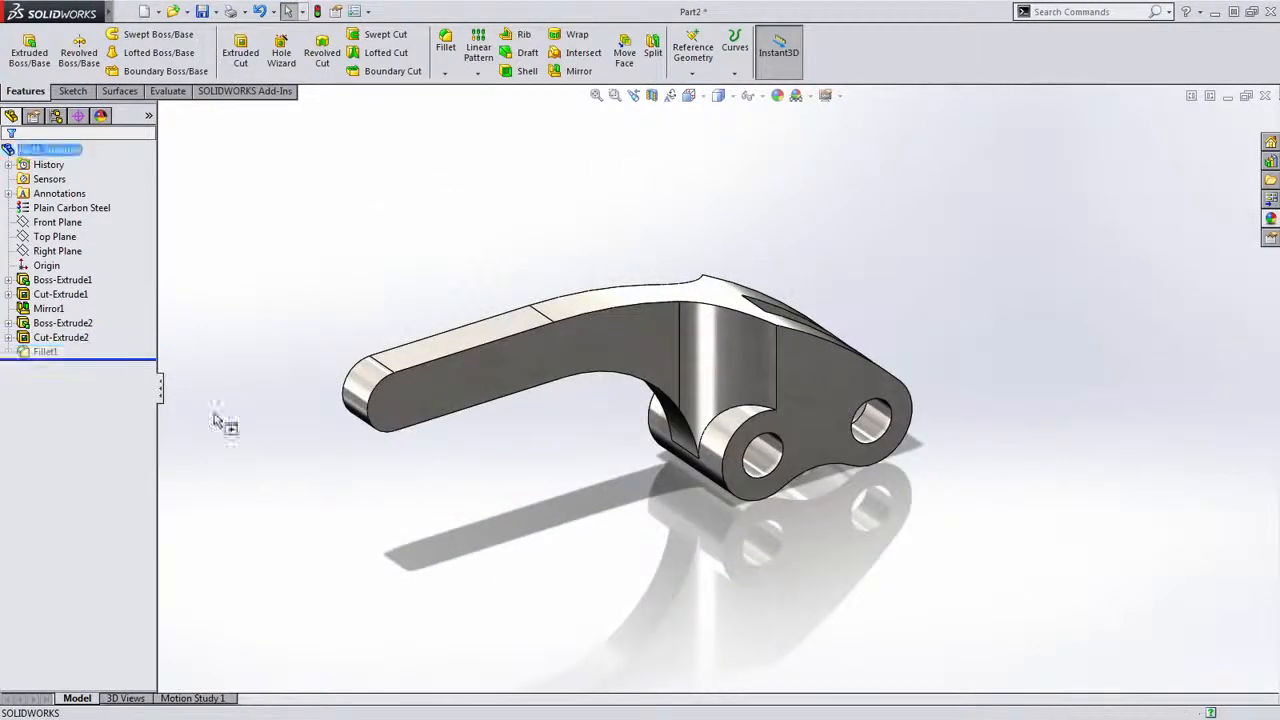
{"action": "scroll", "coordinate": [628, 383], "scroll_direction": "down", "scroll_amount": 2}
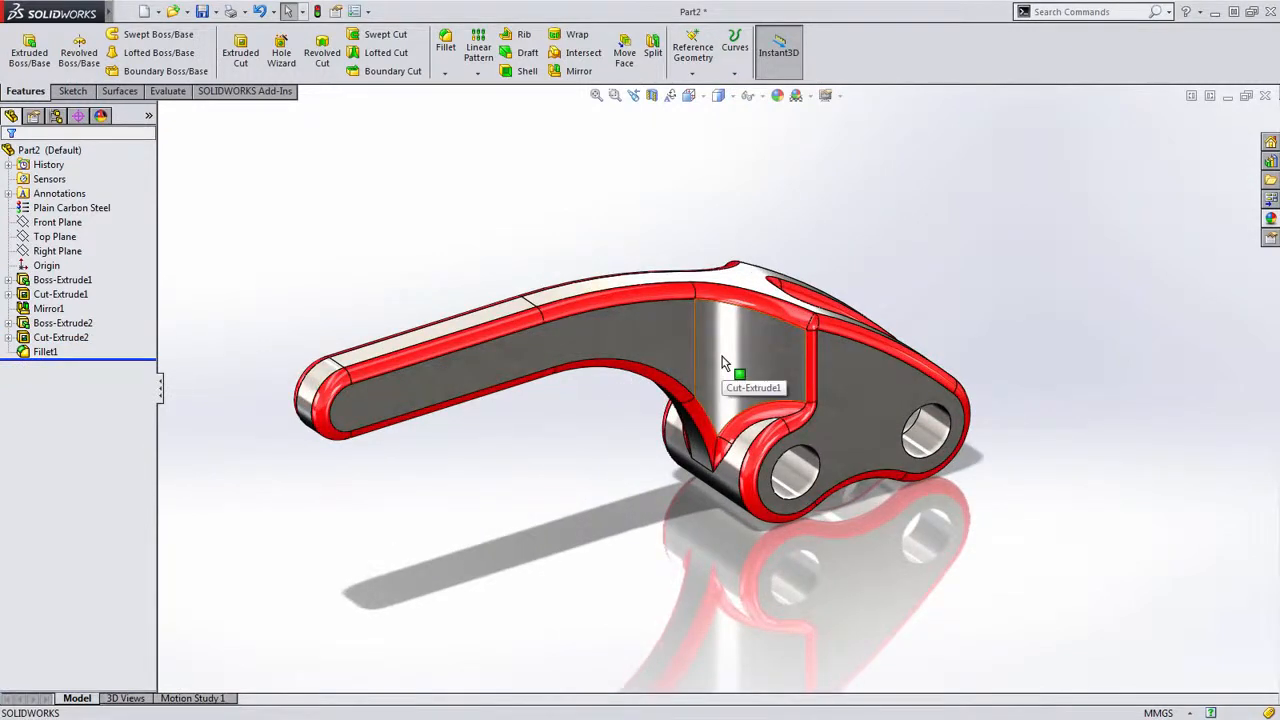
{"action": "scroll", "coordinate": [722, 359], "scroll_direction": "up", "scroll_amount": 1}
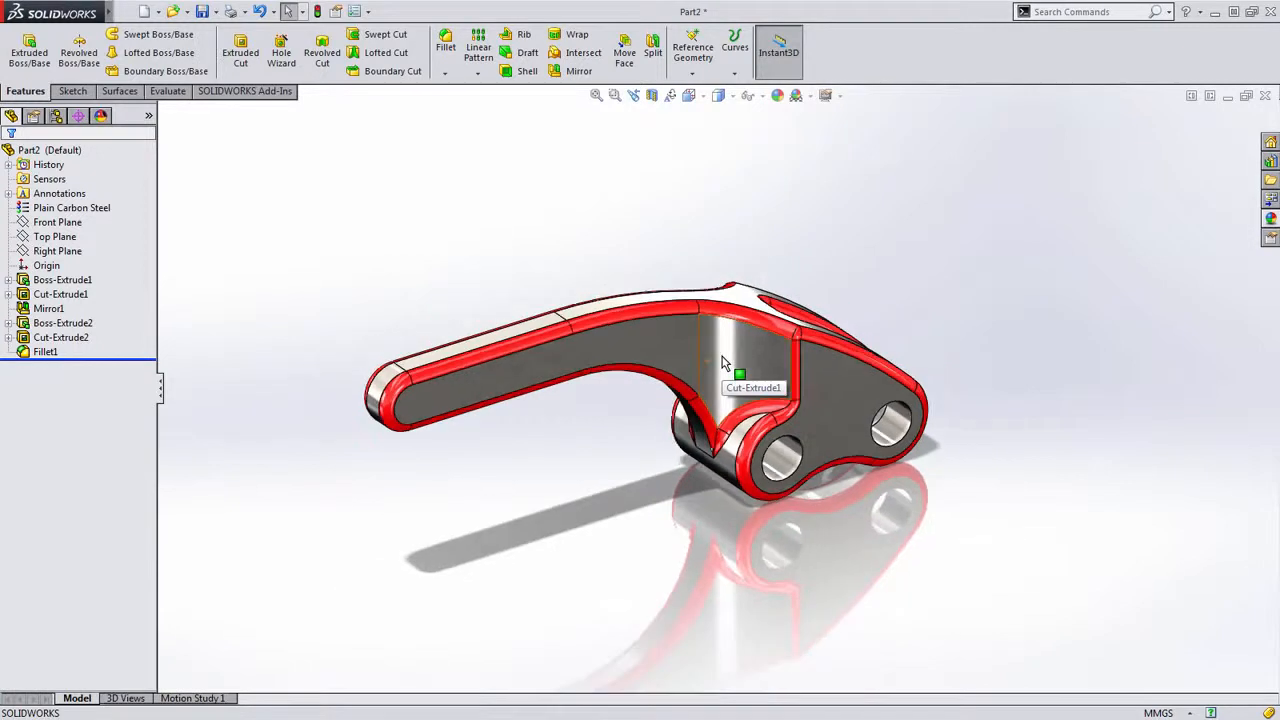
{"action": "middle_click_drag", "start_coordinate": [607, 517], "coordinate": [643, 531], "text": "ctrl"}
{"action": "scroll", "coordinate": [769, 406], "scroll_direction": "down", "scroll_amount": 2}
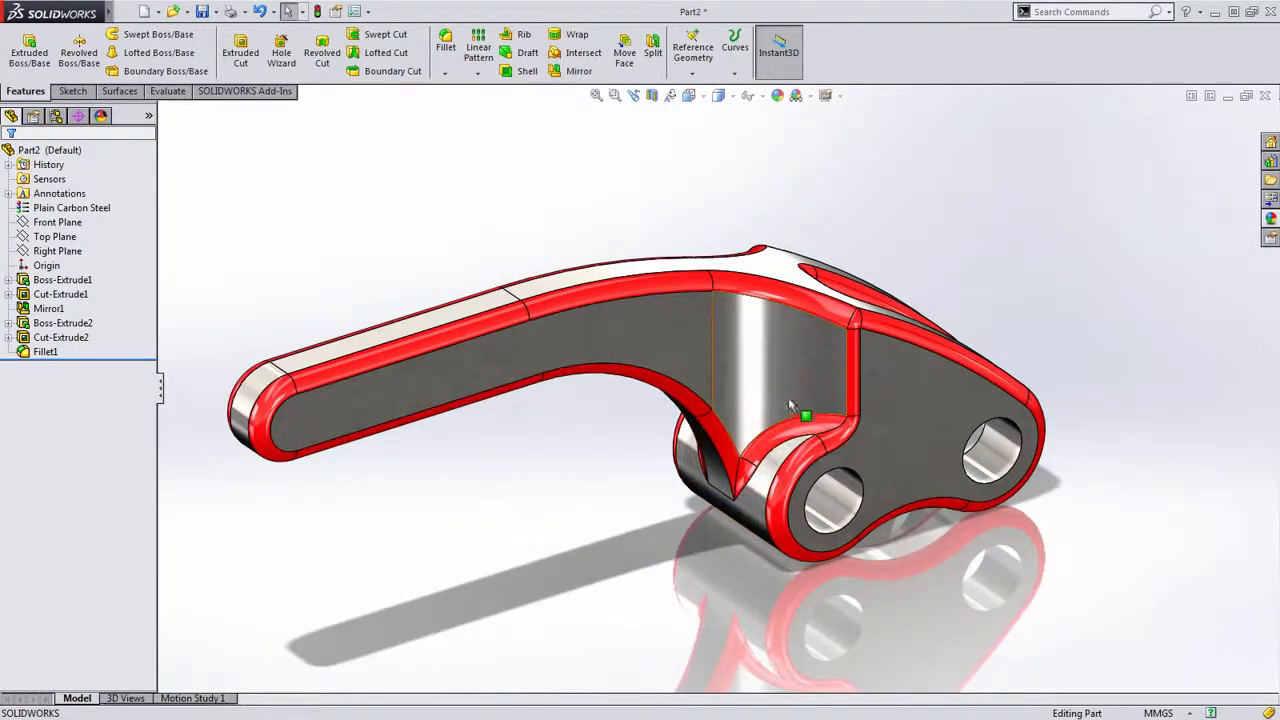
{"action": "scroll", "coordinate": [794, 406], "scroll_direction": "up", "scroll_amount": 2}
{"action": "middle_click_drag", "start_coordinate": [572, 476], "coordinate": [626, 478], "text": "ctrl"}
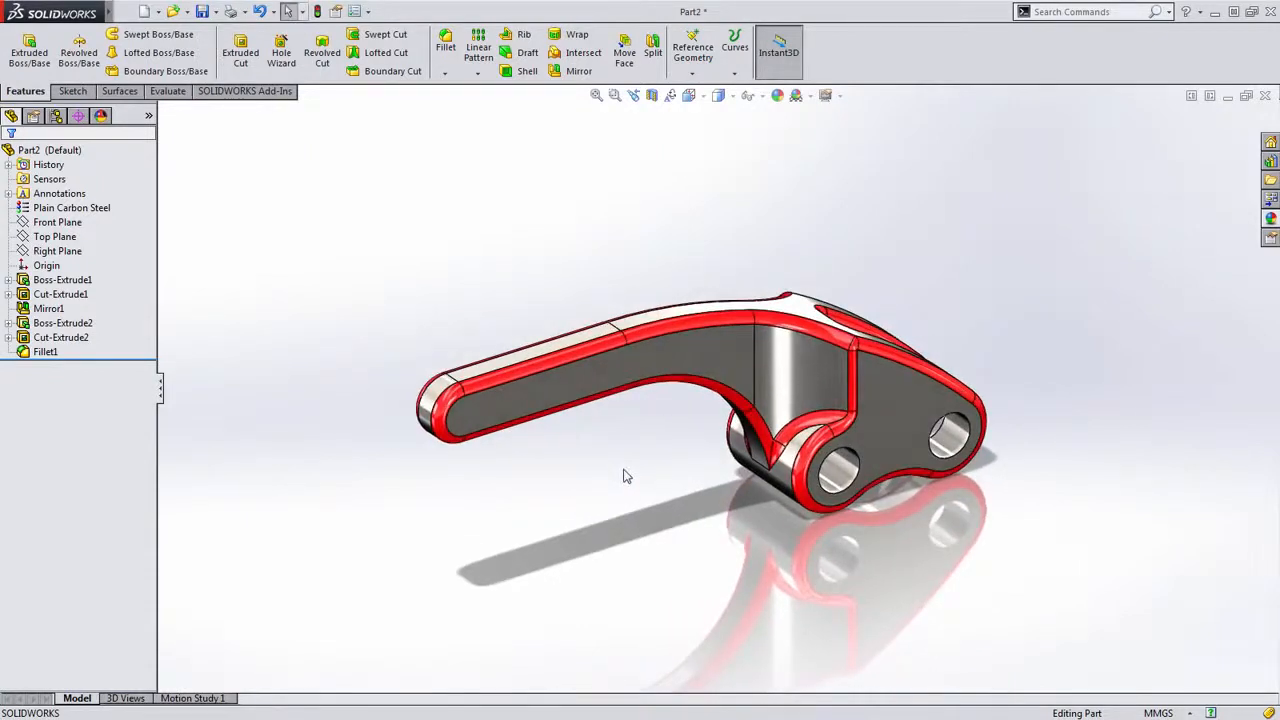
{"action": "middle_click_drag", "start_coordinate": [630, 492], "coordinate": [627, 490]}
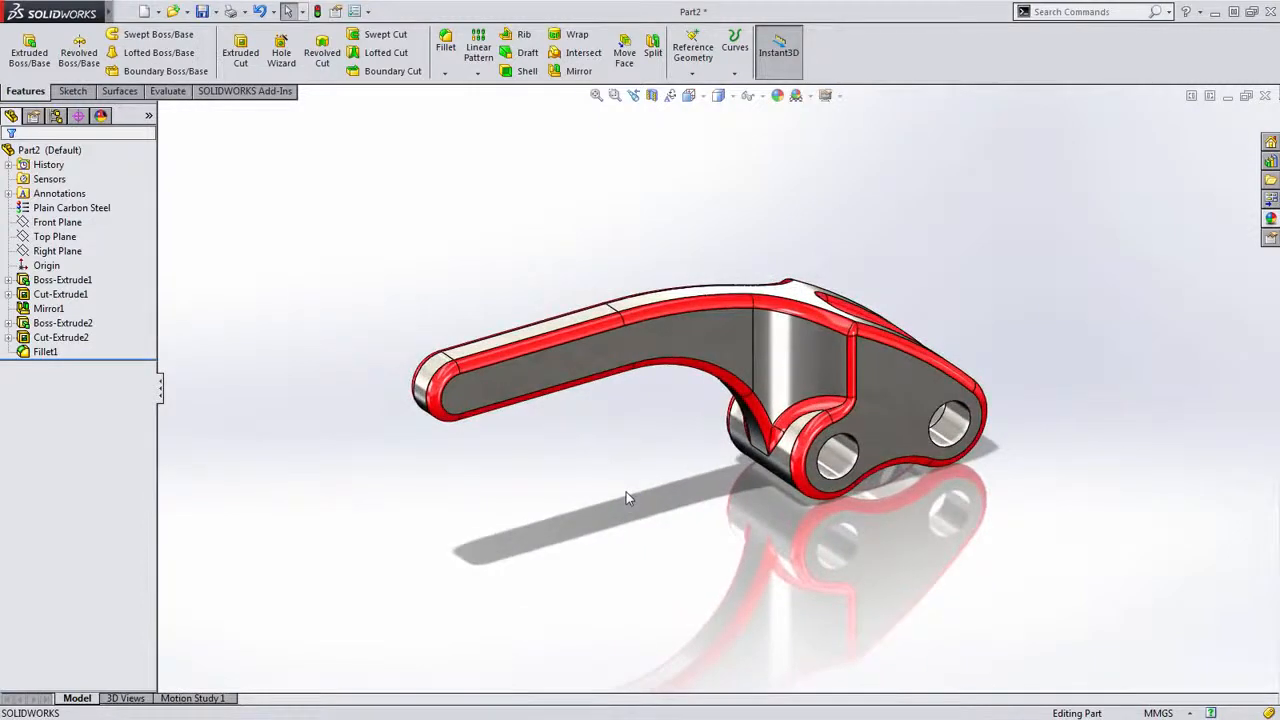
Start a SimulationXpress study of the lever and proceed to the fixtures stage.
{"action": "left_click", "coordinate": [166, 91]}
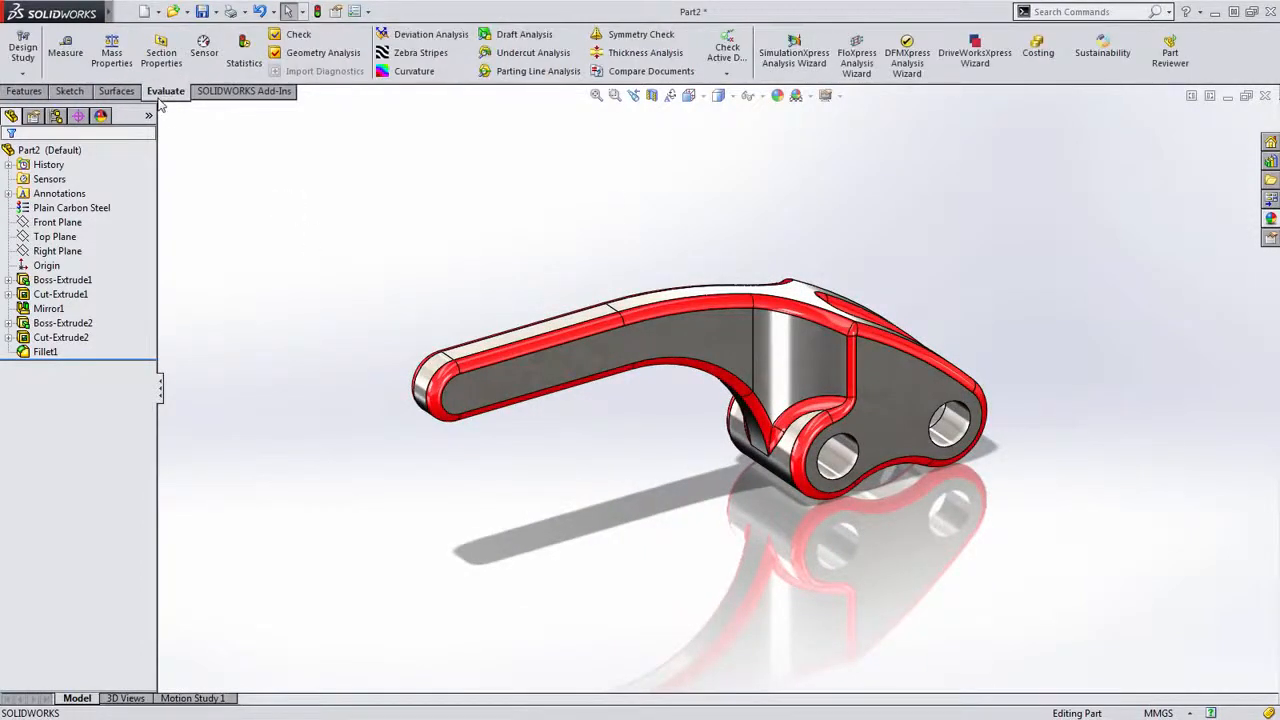
{"action": "left_click", "coordinate": [806, 78]}
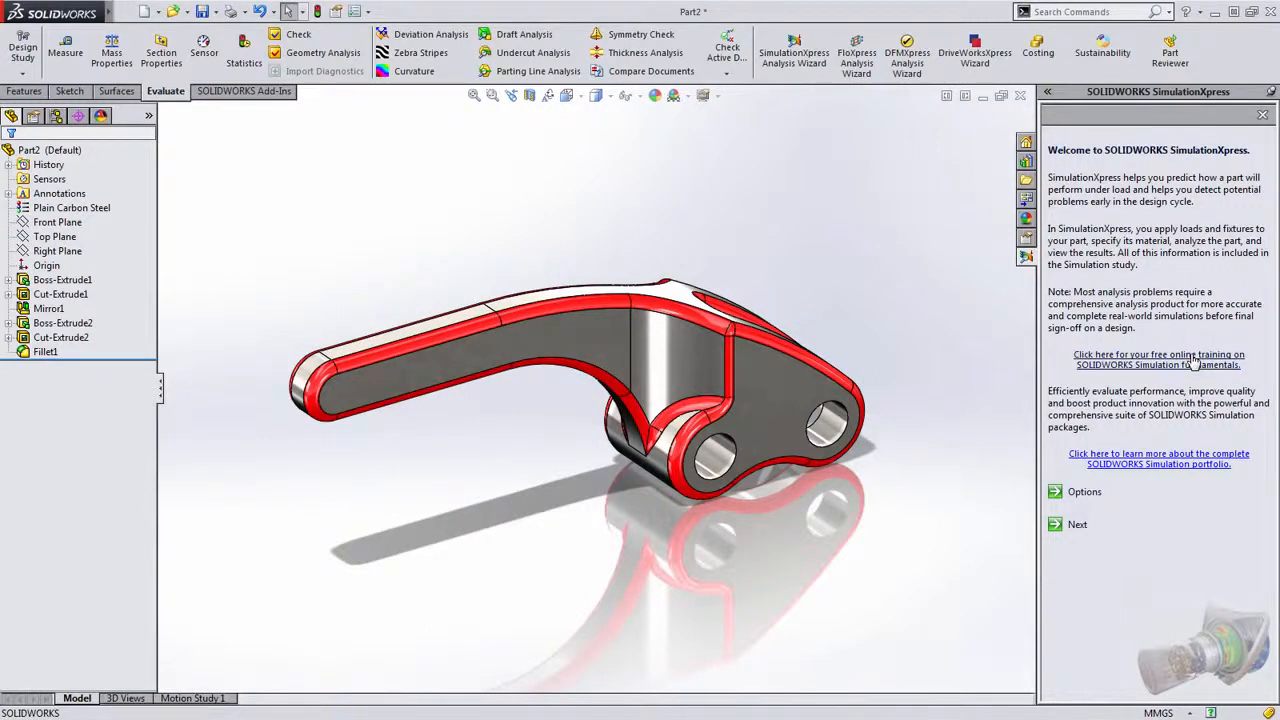
{"action": "left_click", "coordinate": [1070, 524]}
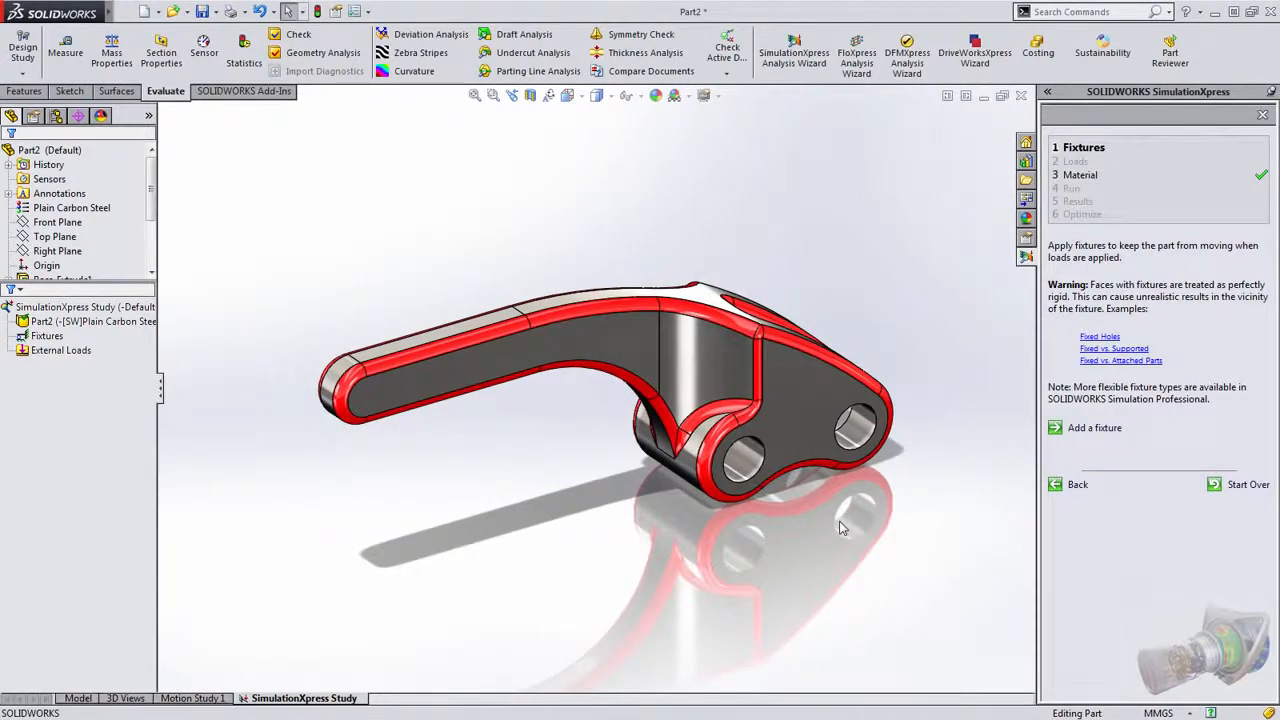
Add a fixed geometry fixture on the inner faces of both pivot holes, including both fork sides of the end hole.
{"action": "left_click", "coordinate": [1094, 428]}
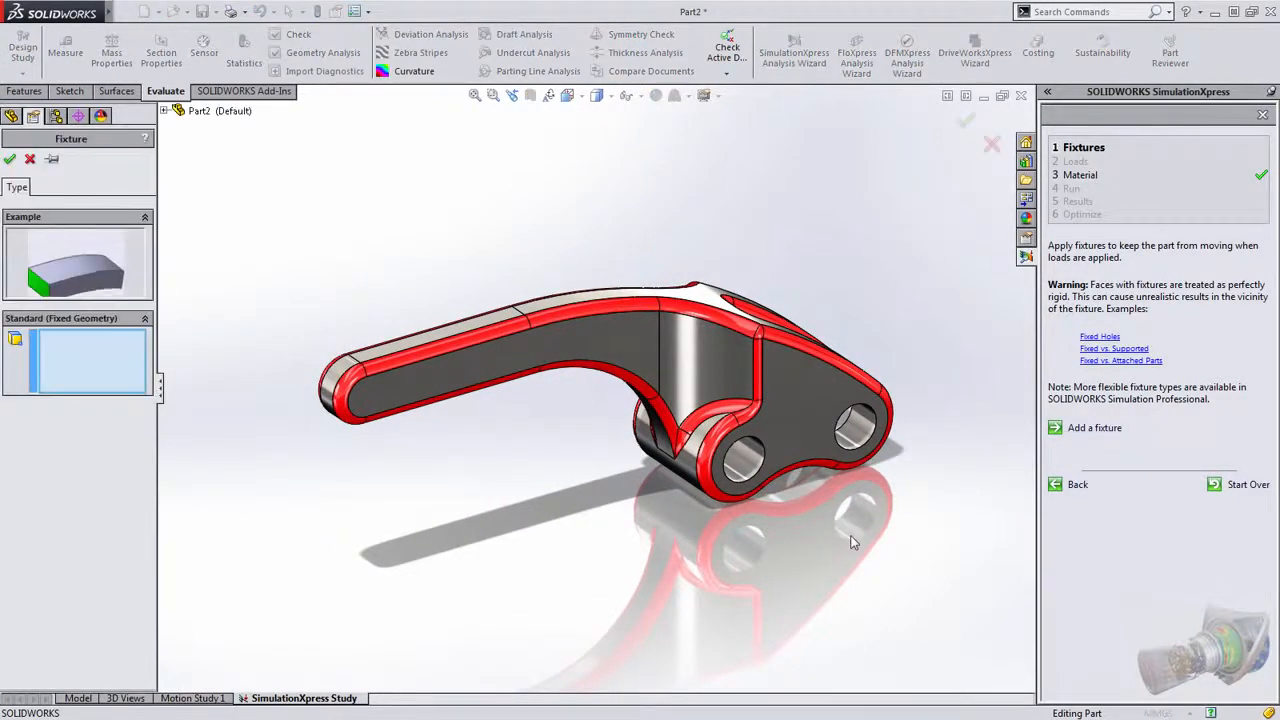
{"action": "left_click", "coordinate": [748, 462]}
{"action": "left_click", "coordinate": [866, 428]}
{"action": "middle_click_drag", "start_coordinate": [870, 465], "coordinate": [931, 563]}
{"action": "left_click", "coordinate": [801, 561]}
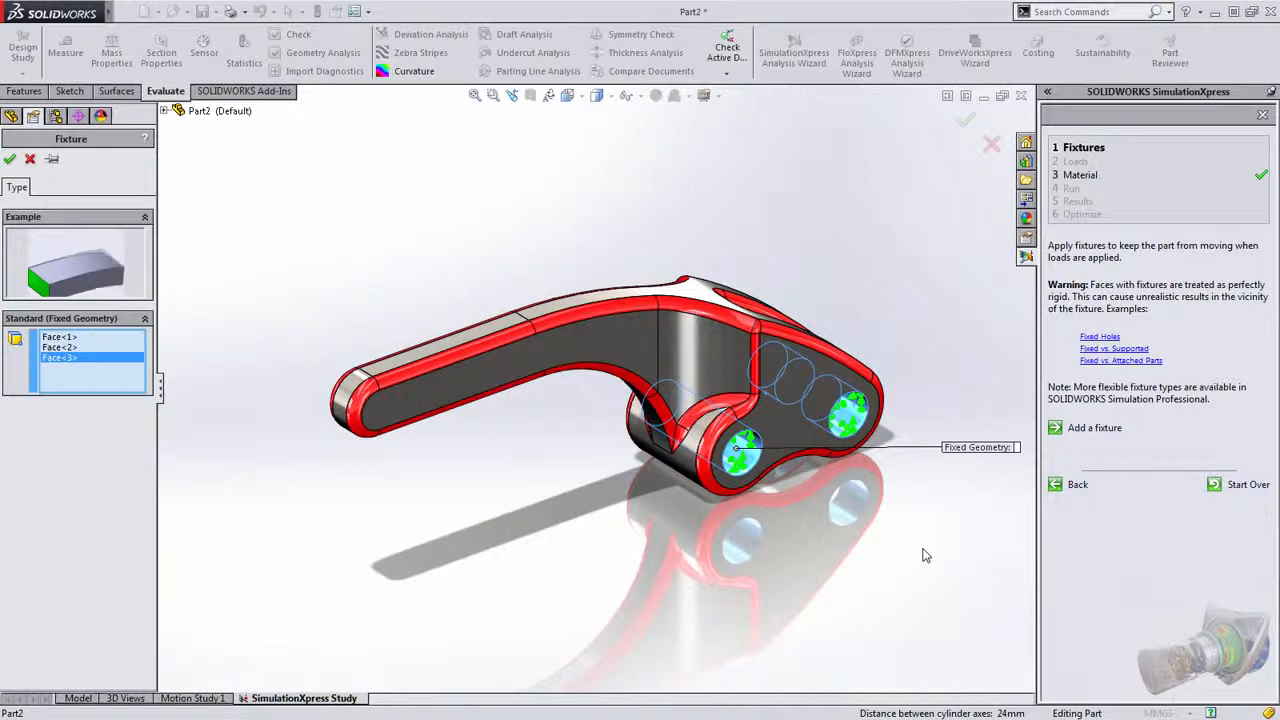
{"action": "middle_click_drag", "start_coordinate": [922, 549], "coordinate": [898, 560], "text": "ctrl"}
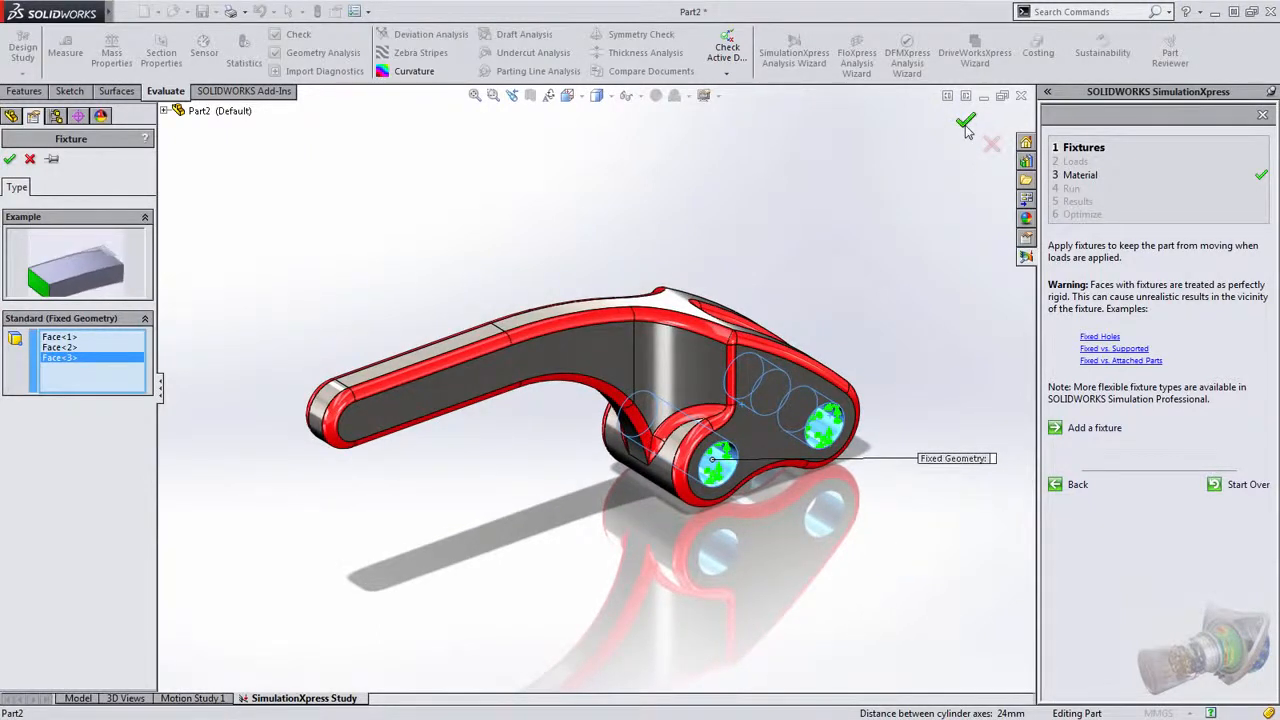
{"action": "left_click", "coordinate": [966, 131]}
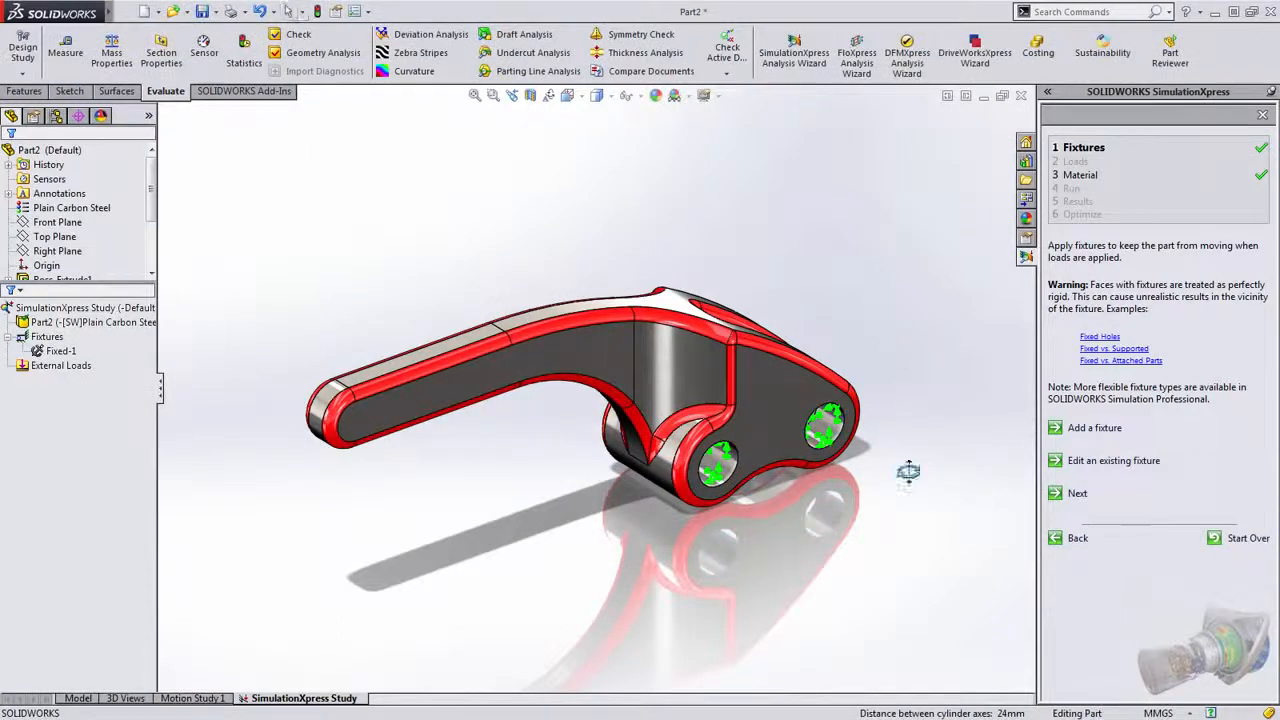
Proceed to the loads stage and apply a 500 N force normal to the flat upper face of the lever's handle.
{"action": "middle_click_drag", "start_coordinate": [918, 460], "coordinate": [905, 458]}
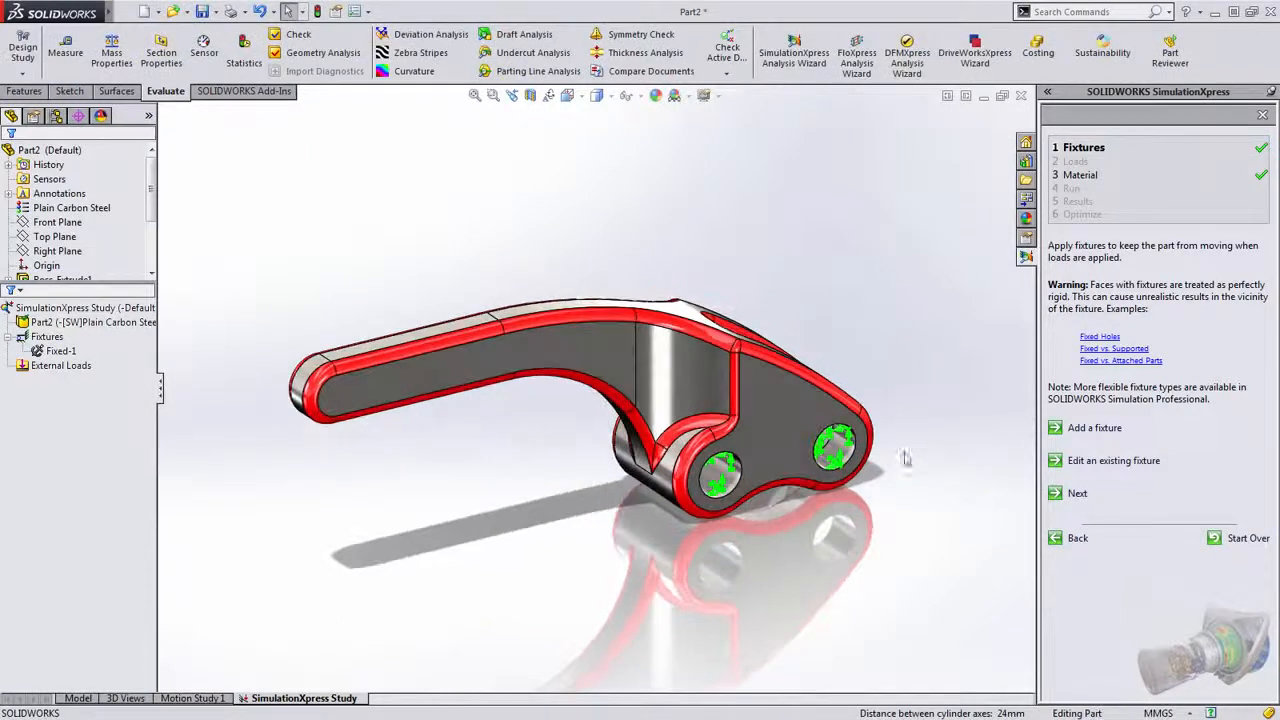
{"action": "left_click", "coordinate": [1081, 494]}
{"action": "middle_click_drag", "start_coordinate": [910, 568], "coordinate": [916, 590]}
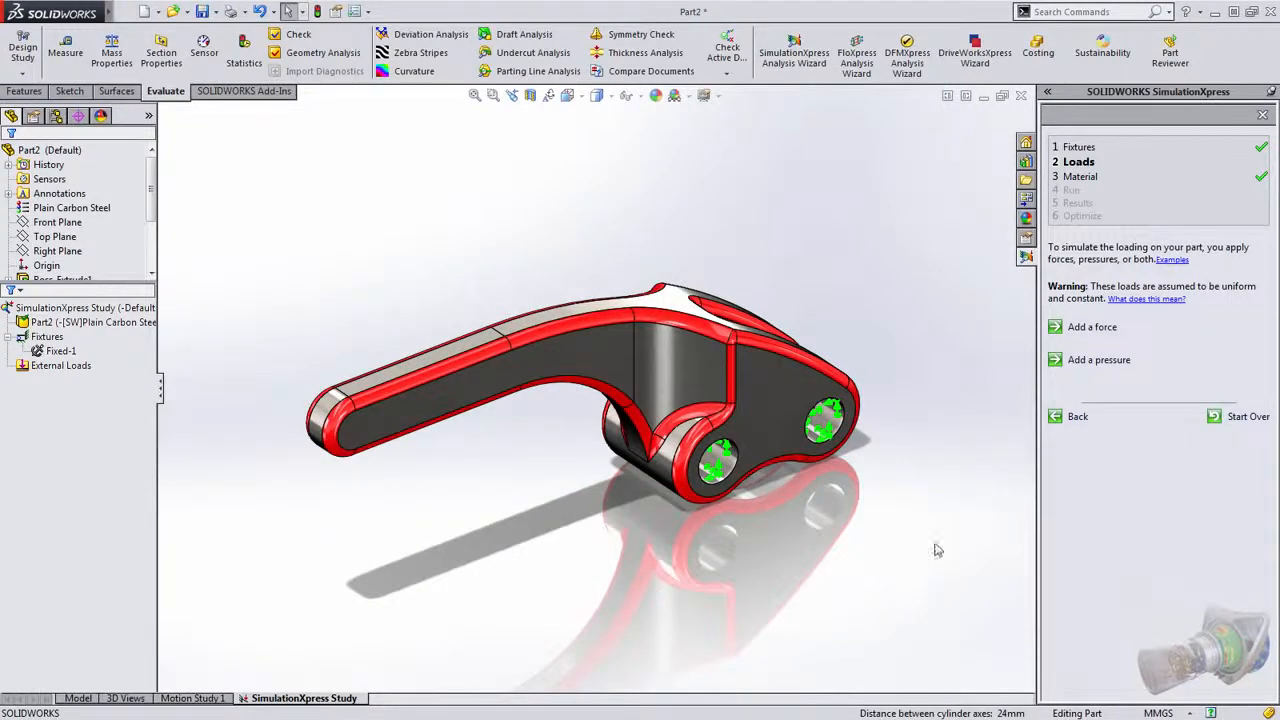
{"action": "left_click", "coordinate": [1092, 328]}
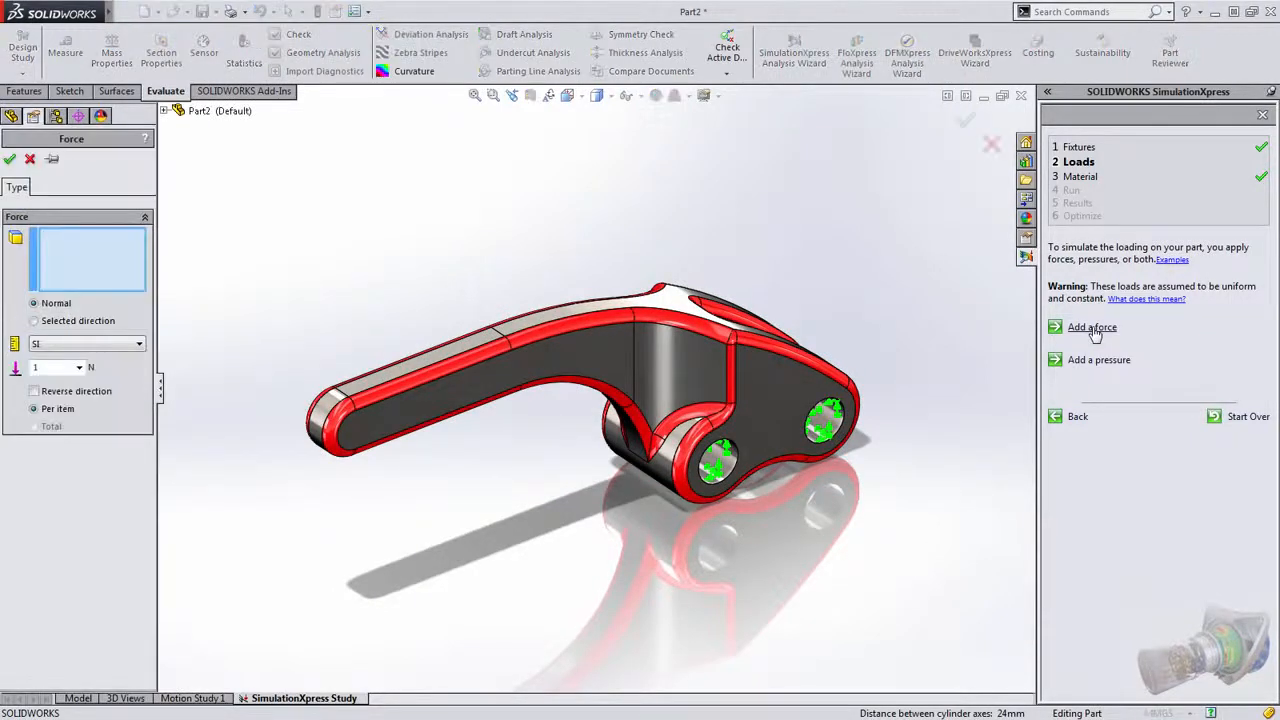
{"action": "left_click", "coordinate": [368, 390]}
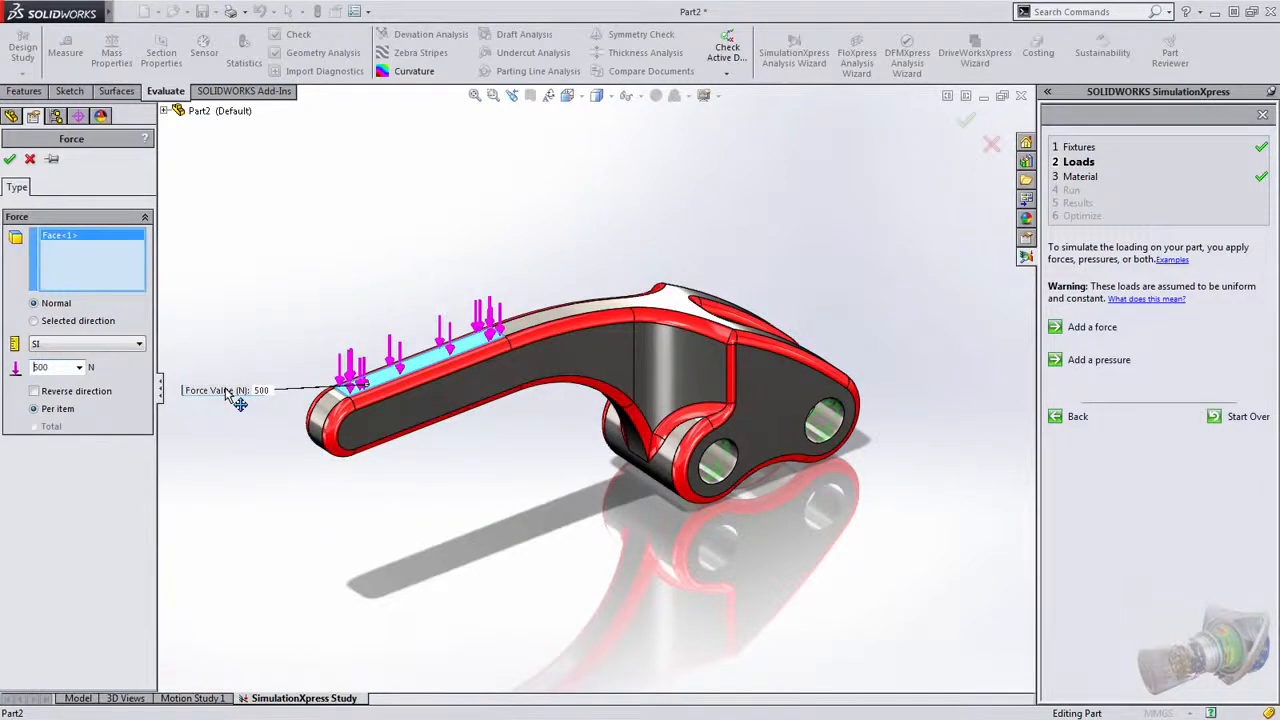
{"action": "scroll", "coordinate": [235, 395], "scroll_direction": "down", "scroll_amount": 3}
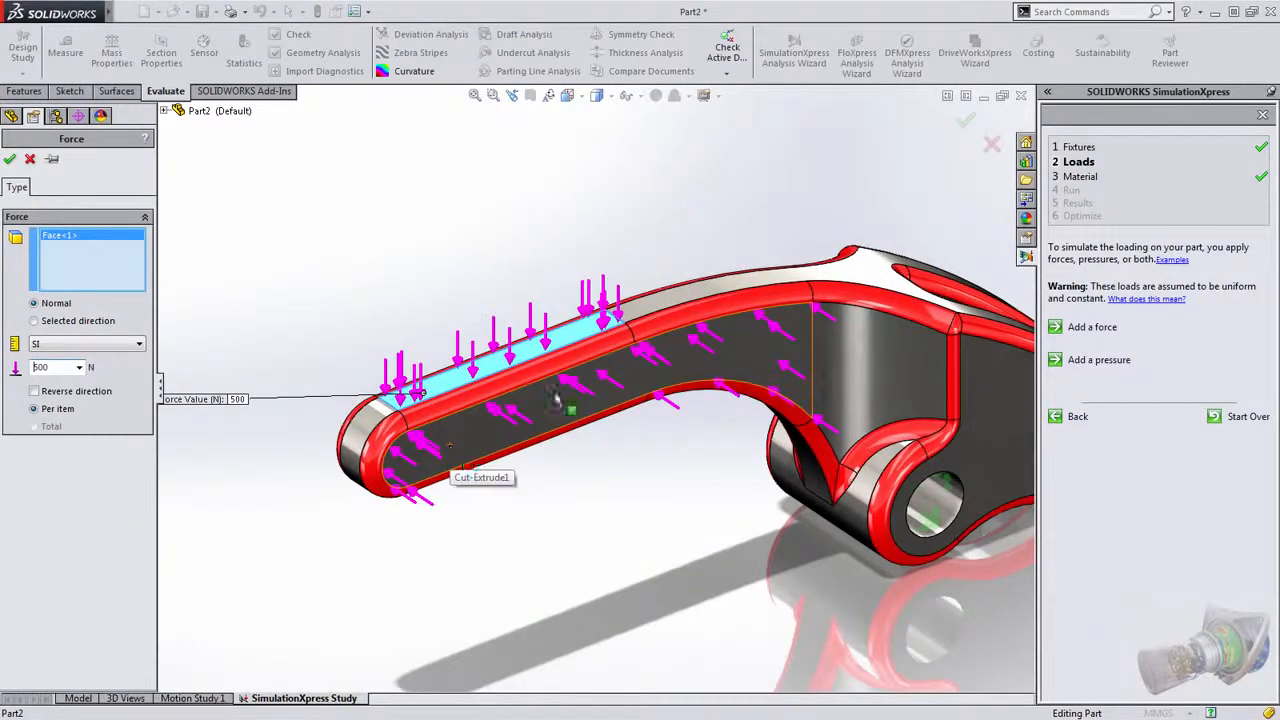
{"action": "scroll", "coordinate": [535, 478], "scroll_direction": "up", "scroll_amount": 2}
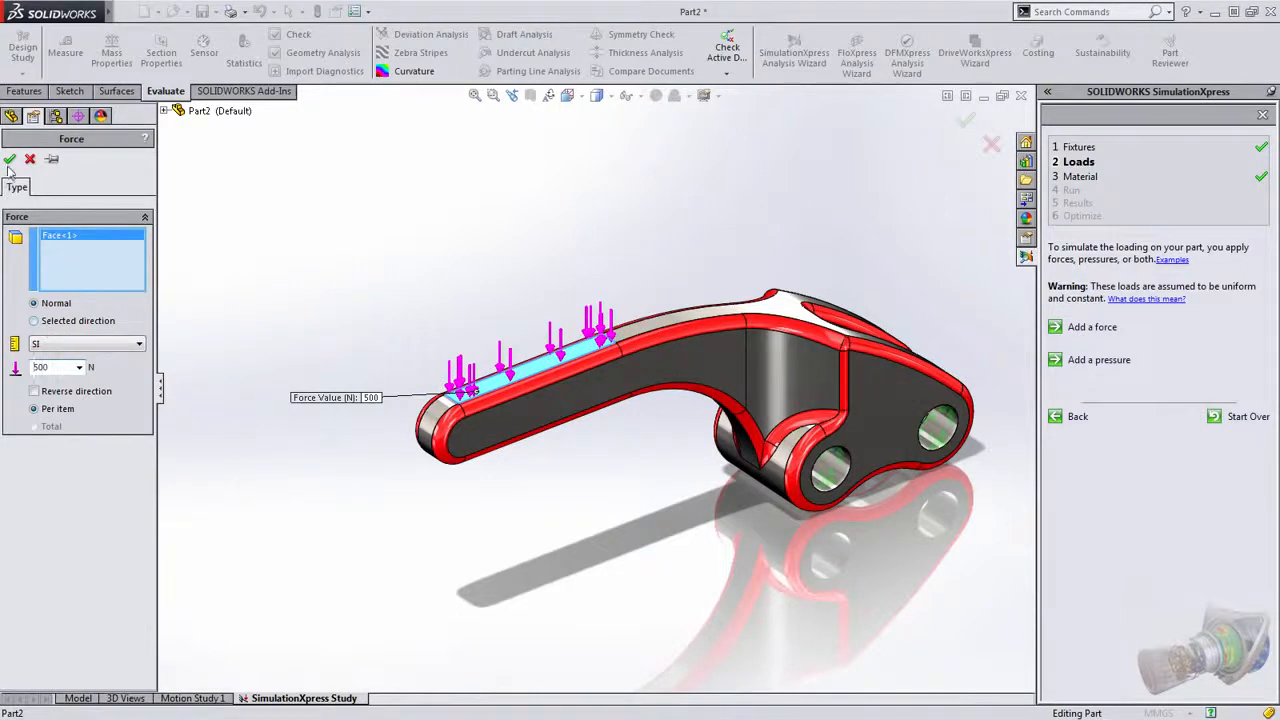
{"action": "left_click", "coordinate": [9, 158]}
{"action": "middle_click_drag", "start_coordinate": [704, 539], "coordinate": [650, 551], "text": "ctrl"}
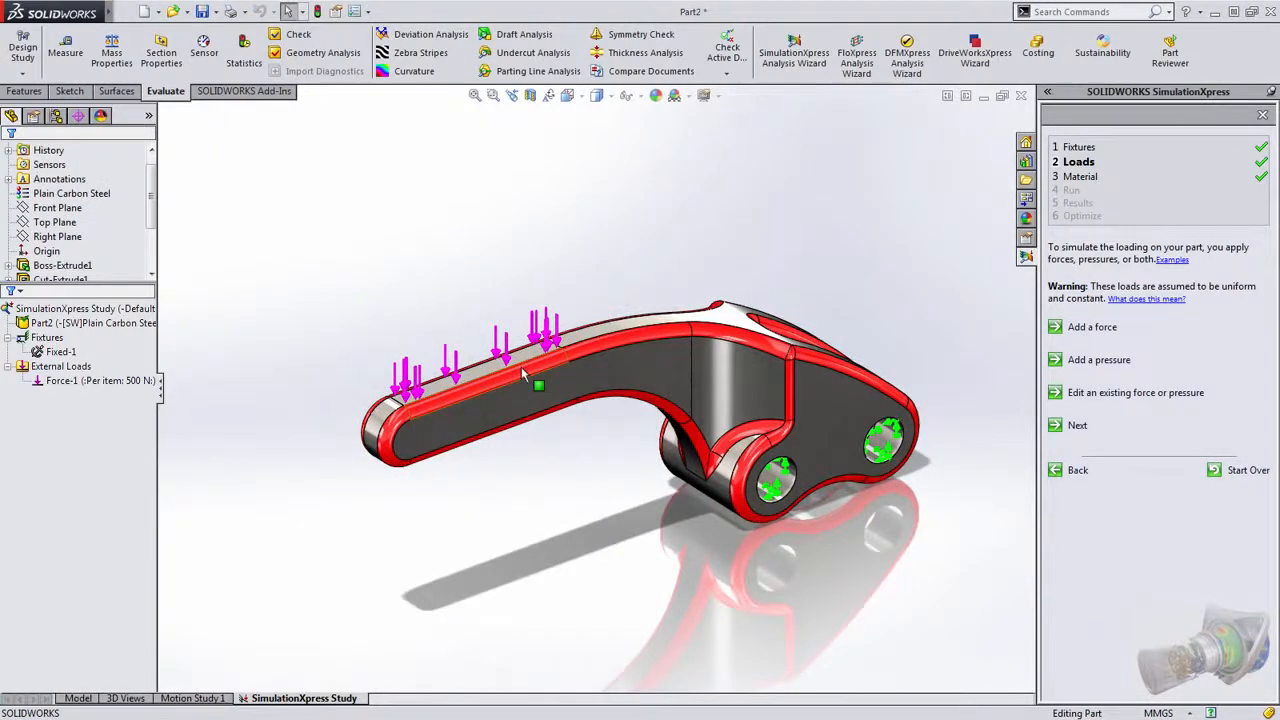
Keep Plain Carbon Steel as the material, run the simulation with default settings, and accept the deformation to reach the results.
{"action": "left_click", "coordinate": [1077, 427]}
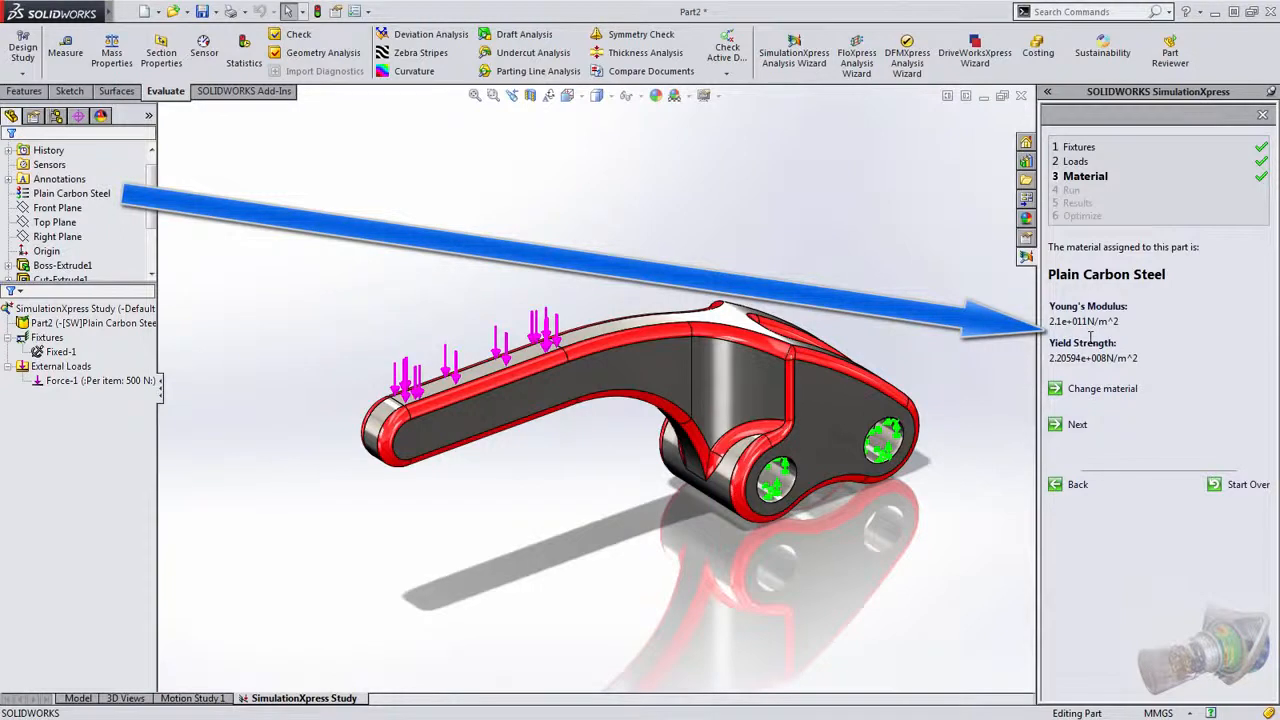
{"action": "left_click", "coordinate": [1076, 425]}
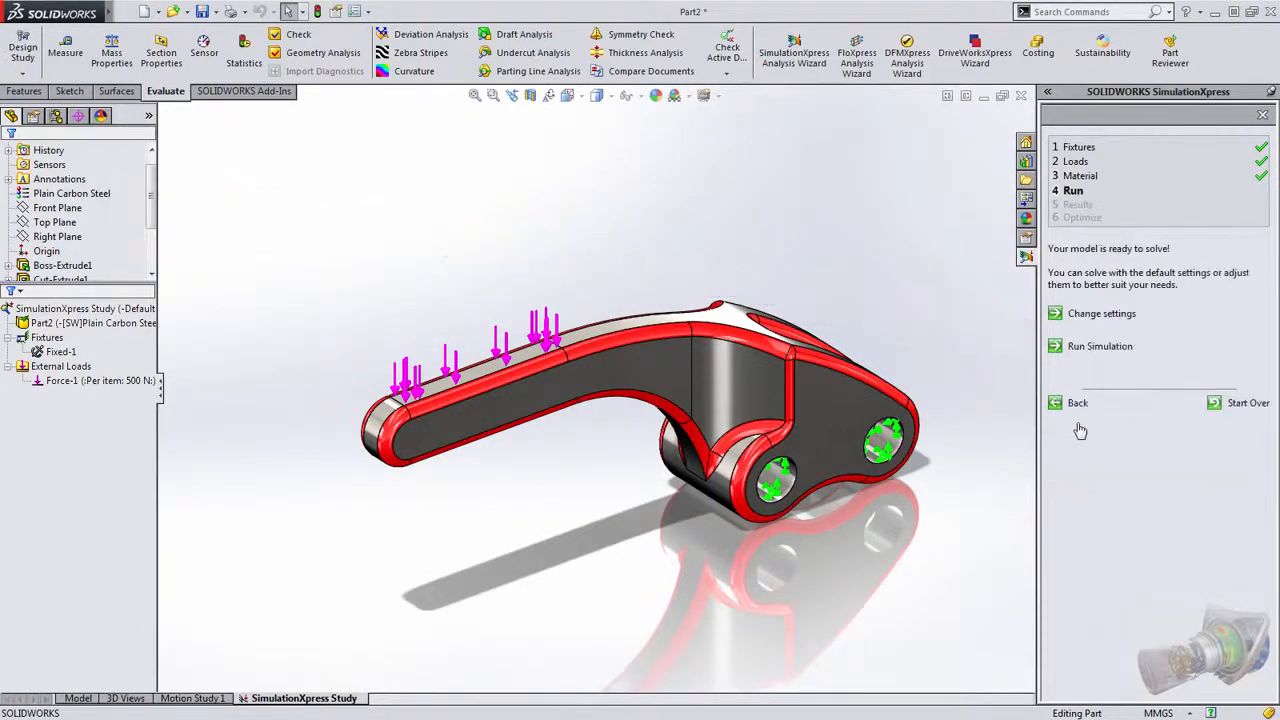
{"action": "left_click", "coordinate": [1099, 347]}
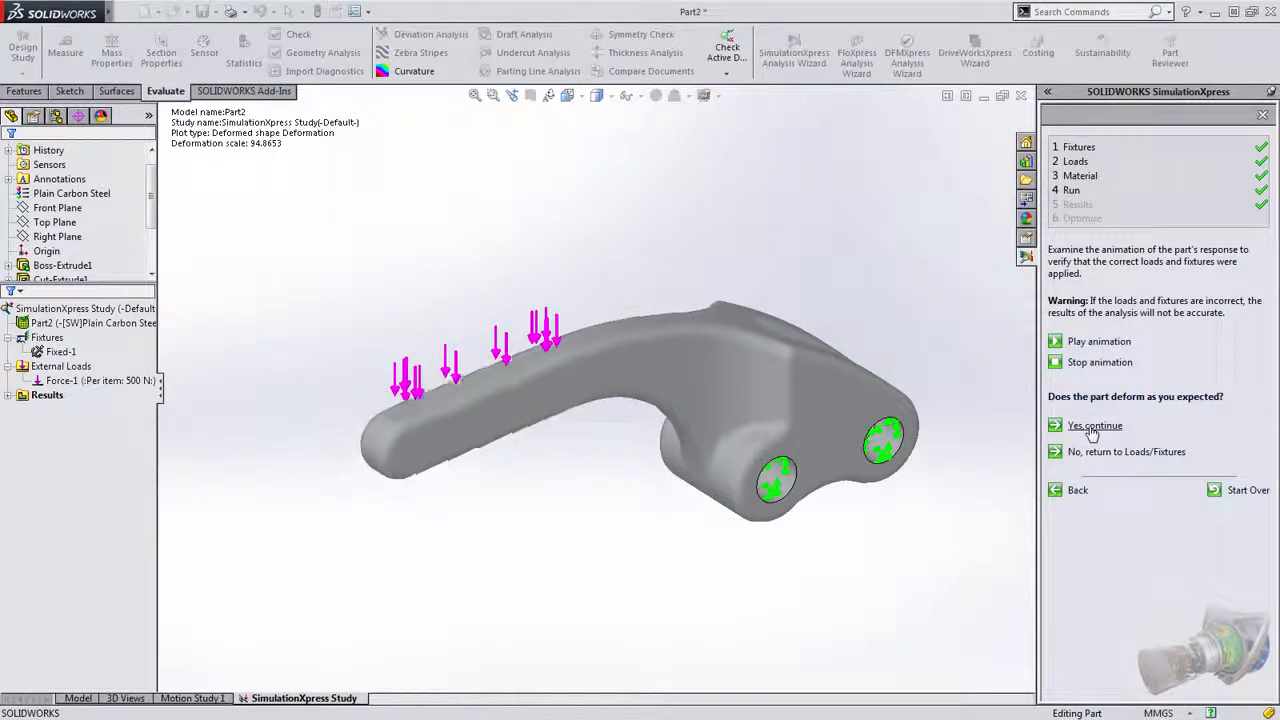
{"action": "left_click", "coordinate": [1092, 427]}
Plot where the factor of safety is below 3 and inspect the critical regions around the lever's bend.
{"action": "middle_click_drag", "start_coordinate": [836, 548], "coordinate": [802, 565], "text": "ctrl"}
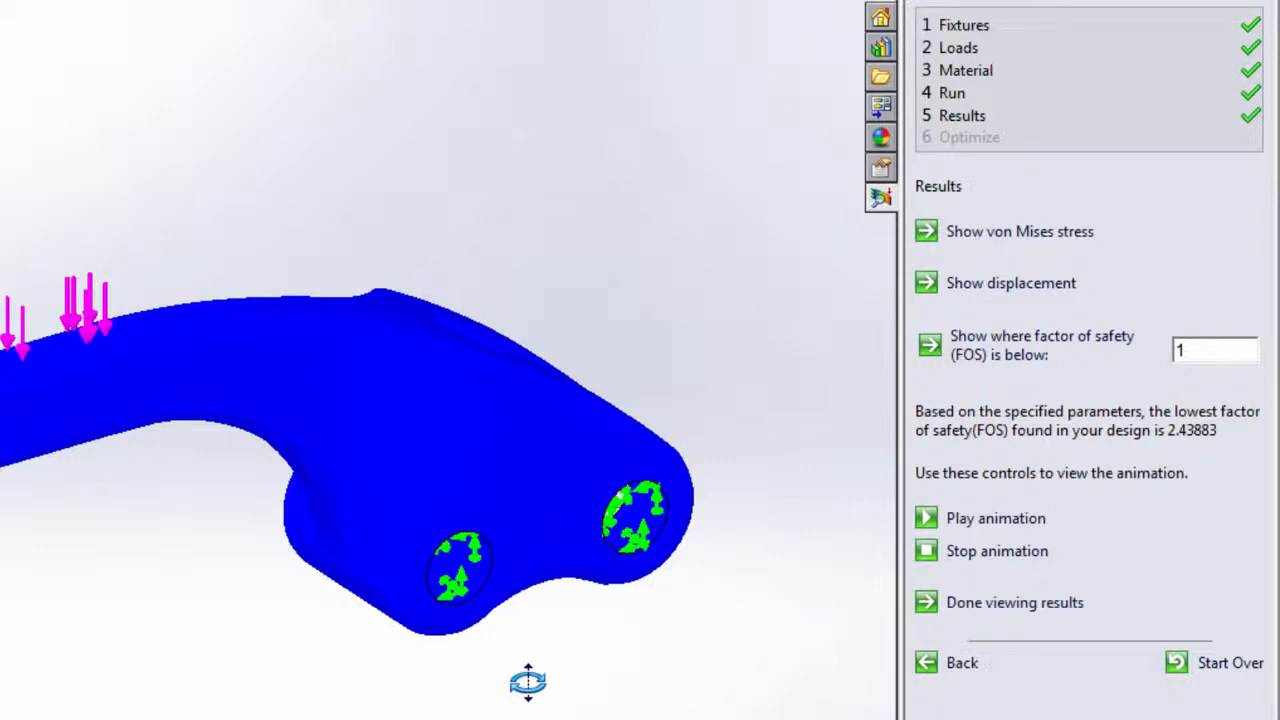
{"action": "double_click", "coordinate": [1214, 351]}
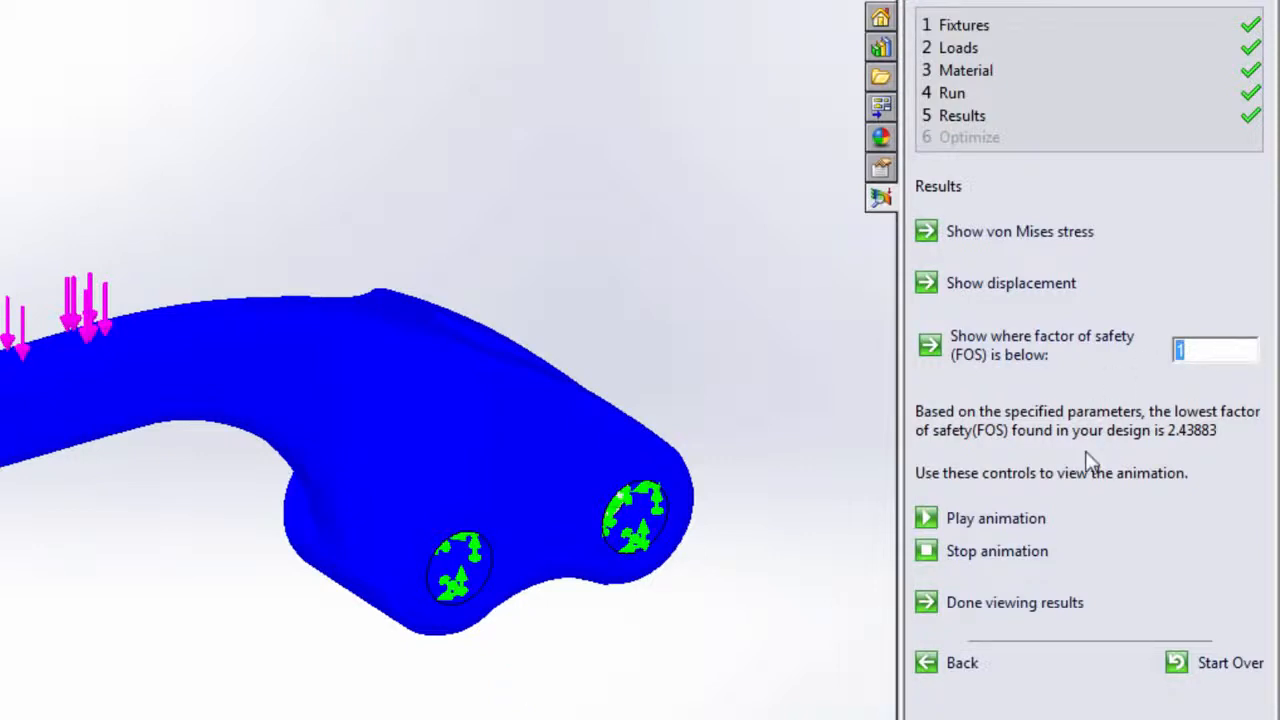
{"action": "type", "text": "3"}
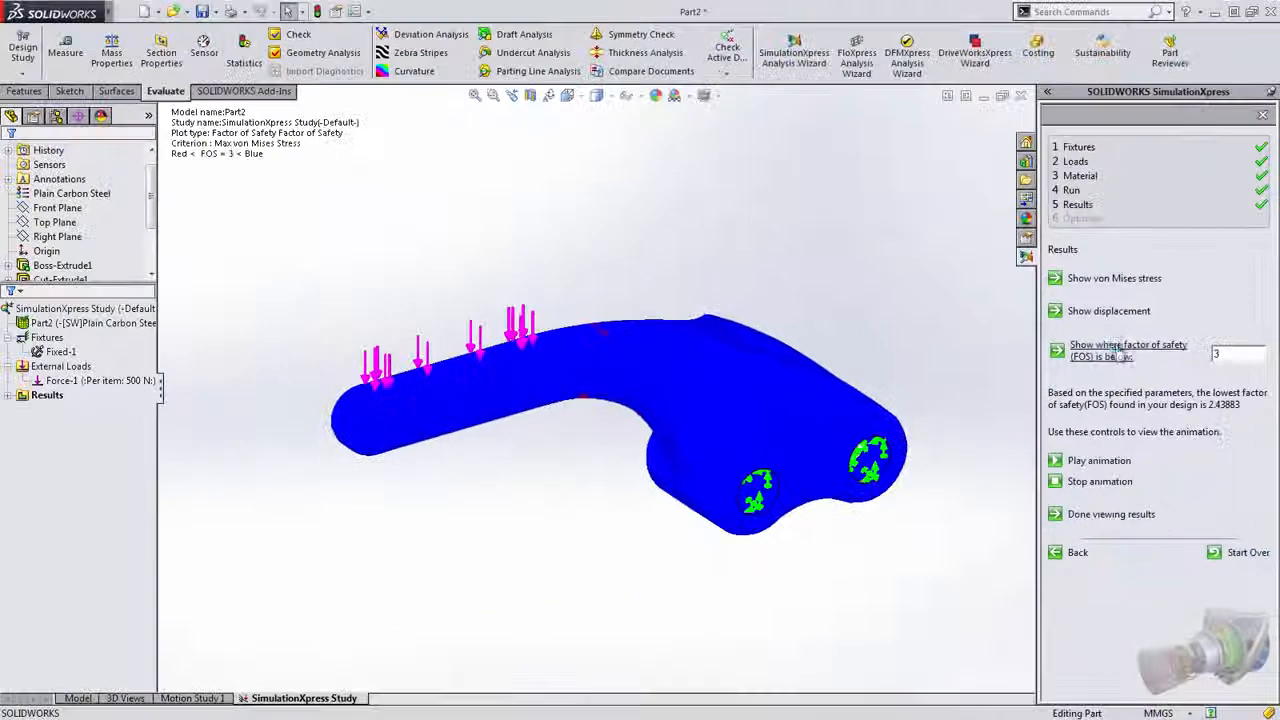
{"action": "middle_click_drag", "start_coordinate": [640, 430], "coordinate": [600, 526]}
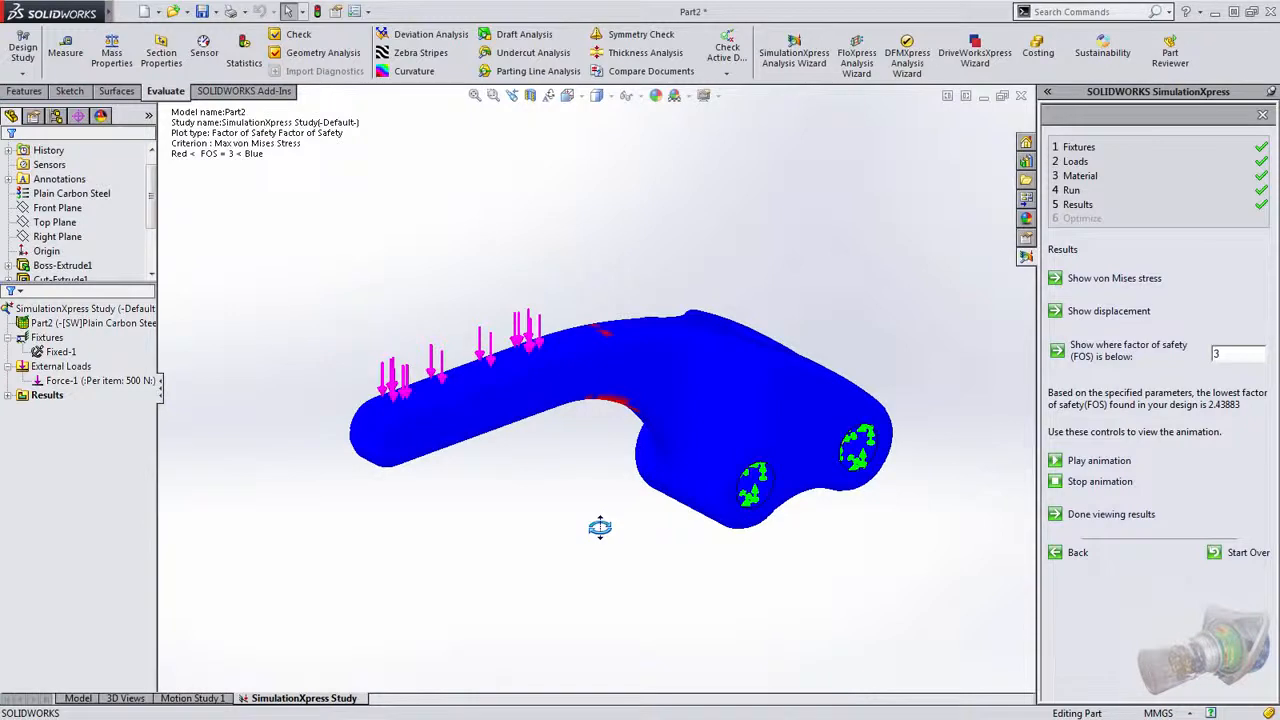
{"action": "mouse_move", "coordinate": [600, 527]}
{"action": "middle_mouse_down"}
{"action": "mouse_move", "coordinate": [614, 509]}
{"action": "mouse_move", "coordinate": [614, 520]}
{"action": "mouse_move", "coordinate": [606, 511]}
{"action": "middle_mouse_up"}
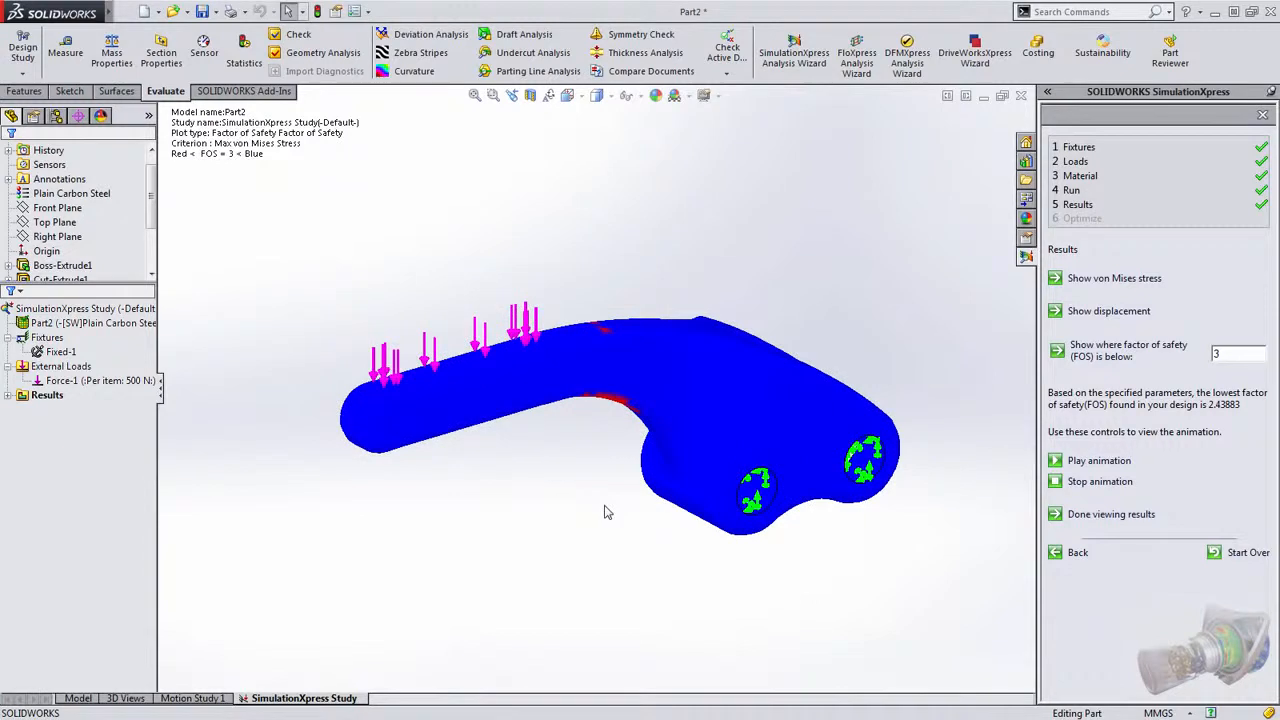
Show the displacement plot and examine the lever's deflection from the handle tip to the pivot holes.
{"action": "left_click", "coordinate": [1108, 311]}
{"action": "middle_click_drag", "start_coordinate": [686, 518], "coordinate": [578, 440]}
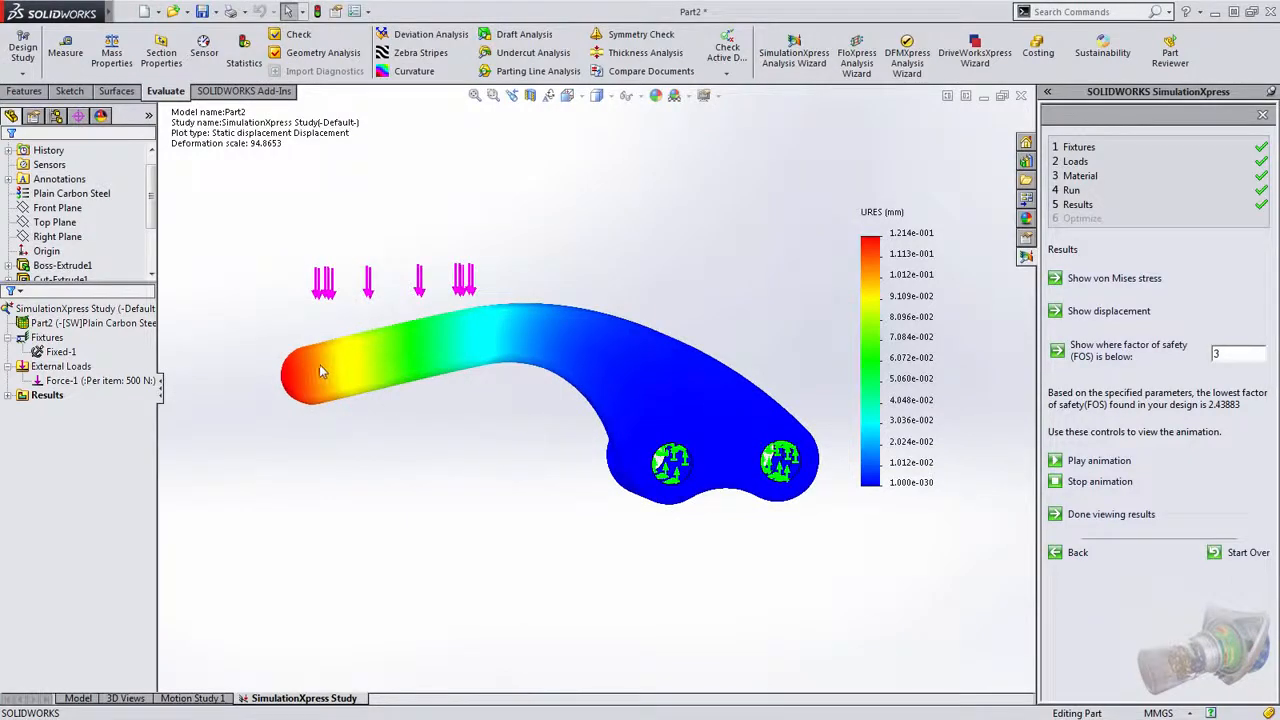
{"action": "middle_click_drag", "start_coordinate": [319, 364], "coordinate": [352, 435]}
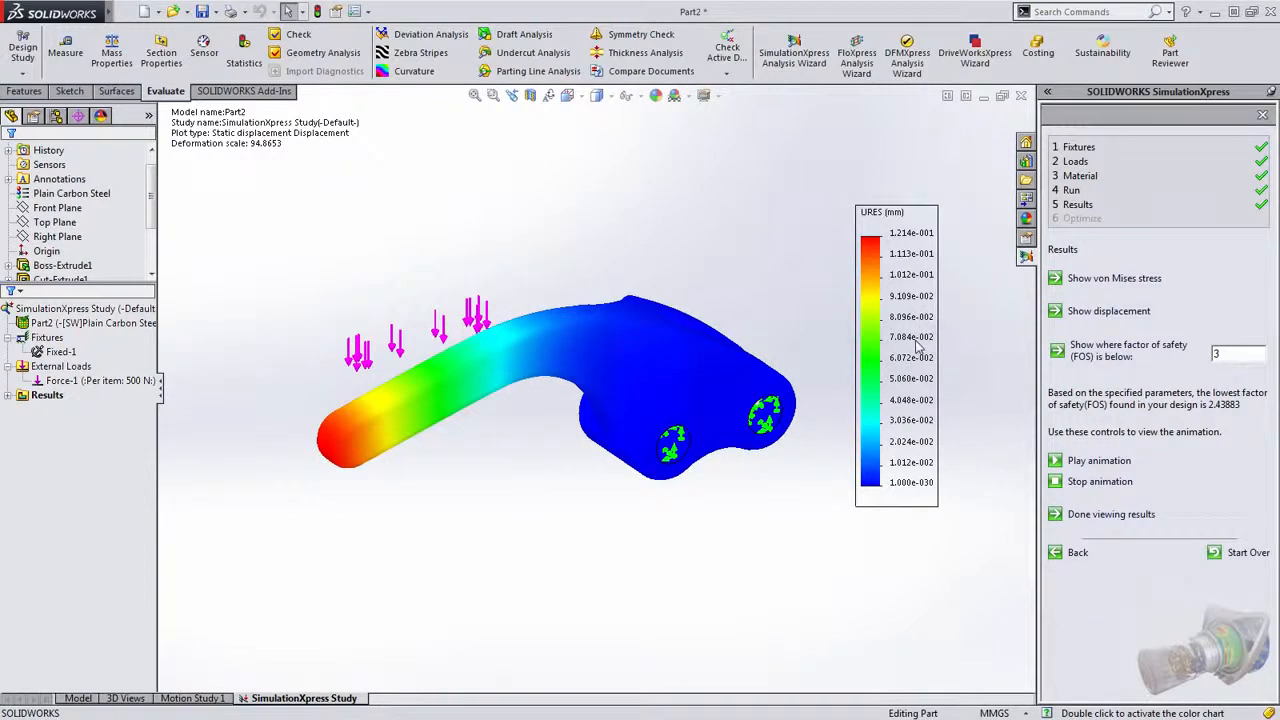
{"action": "middle_click_drag", "start_coordinate": [661, 494], "coordinate": [657, 481]}
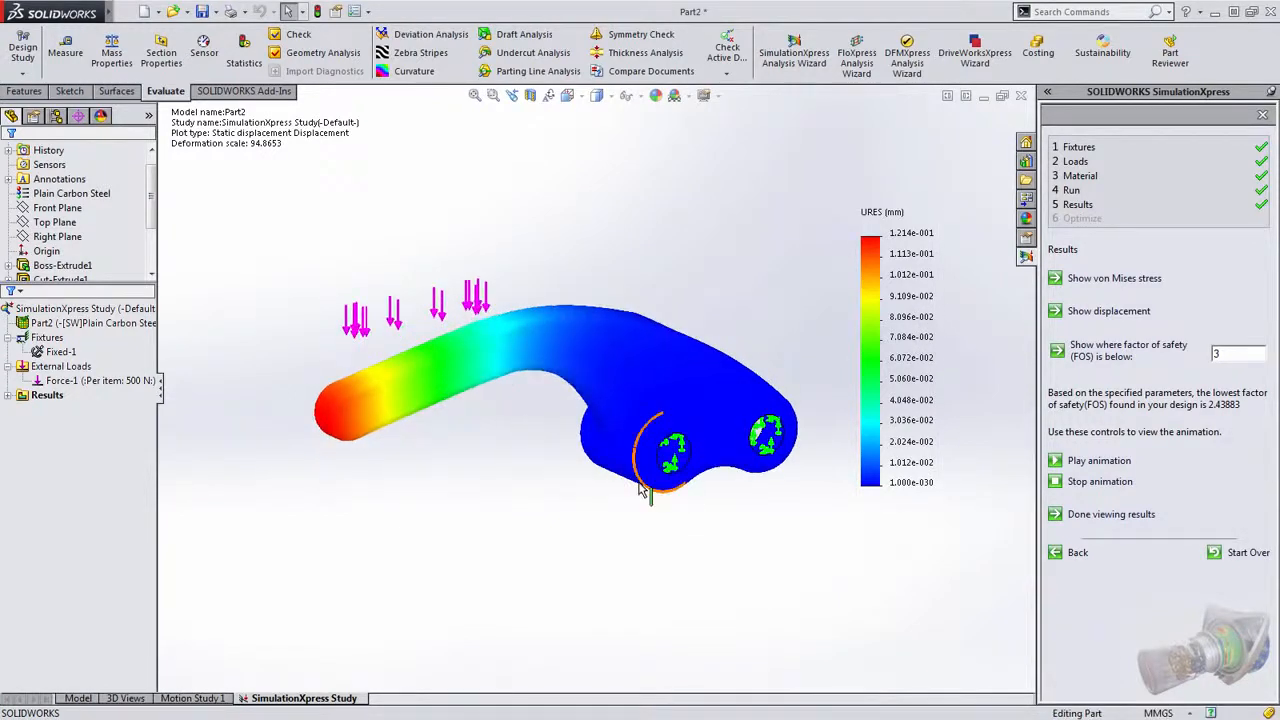